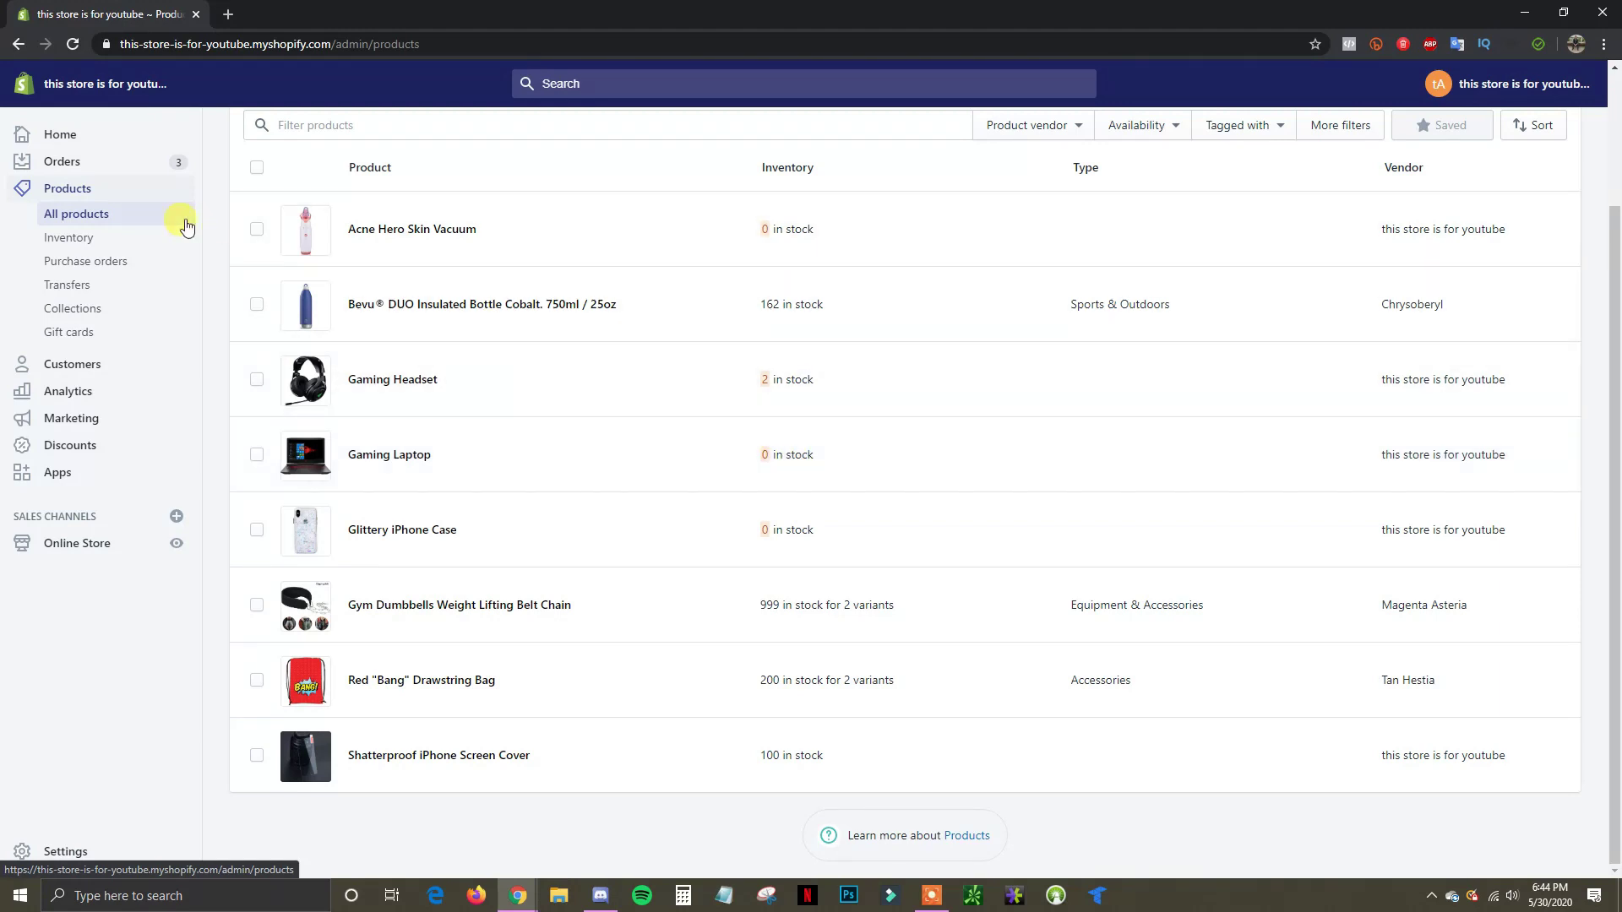
Step: Start a new product collection and title it "Gaming"
left_click(93, 319)
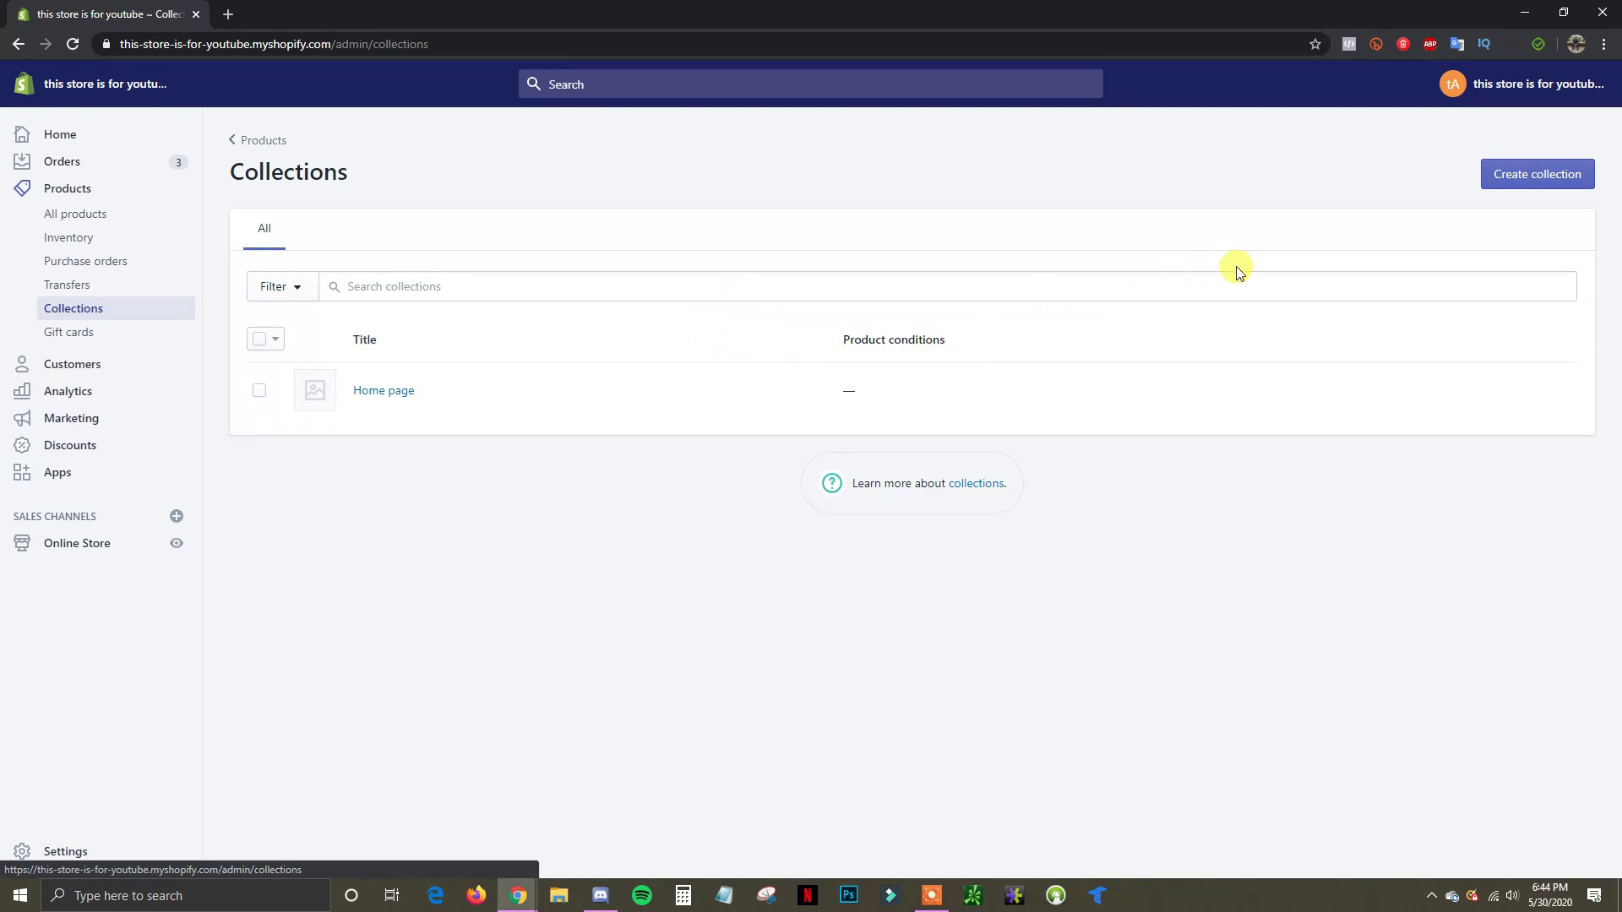
left_click(1562, 186)
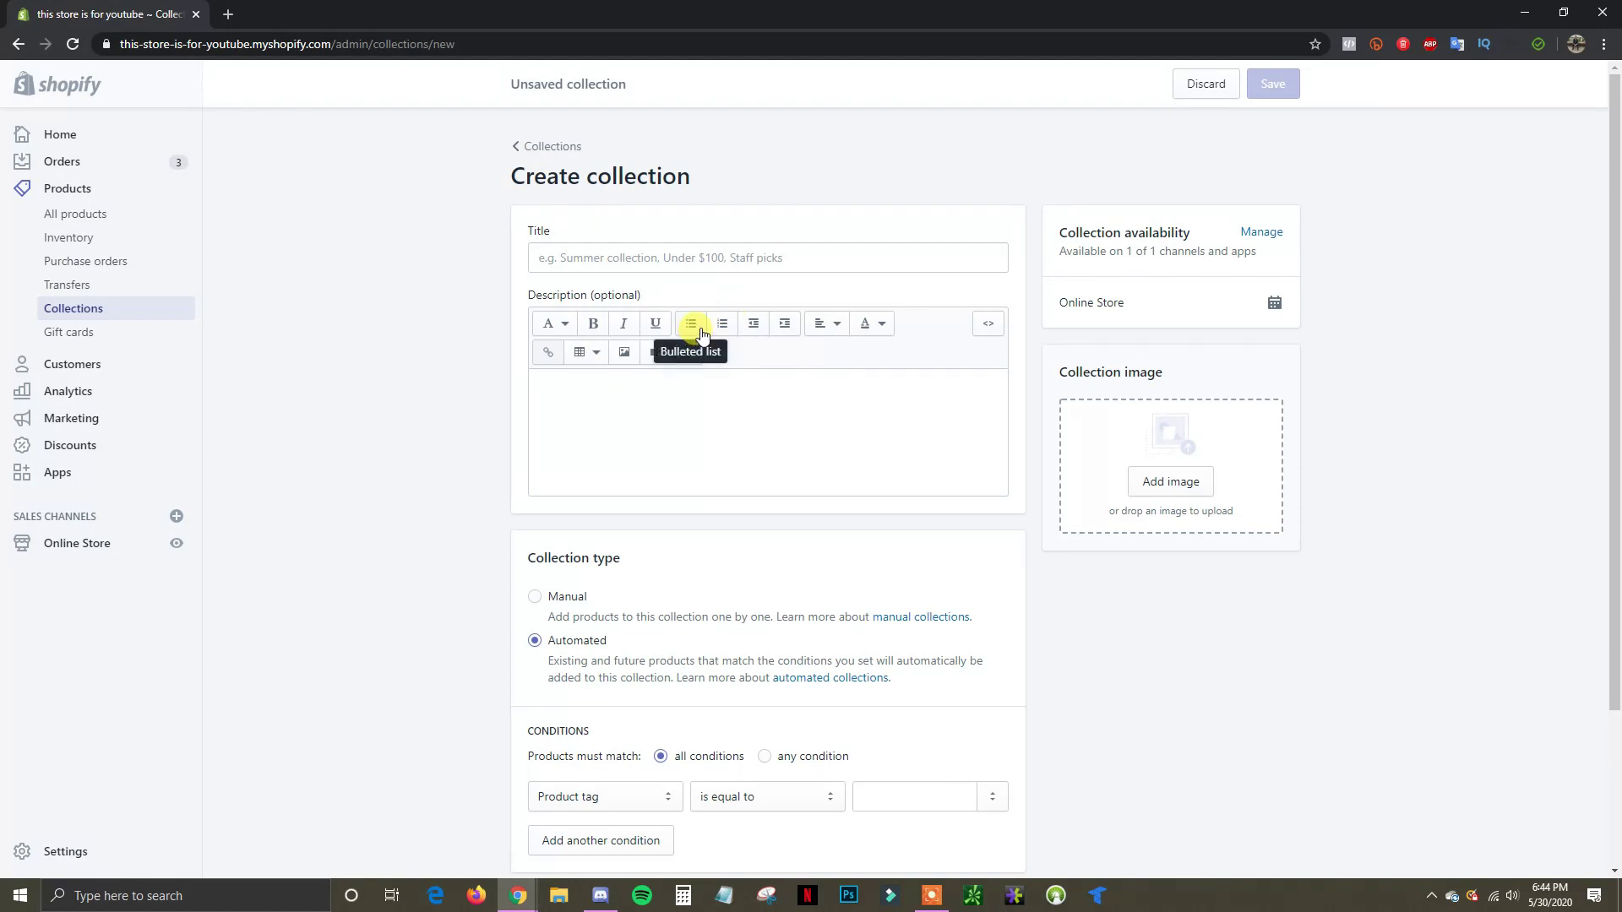
left_click(723, 251)
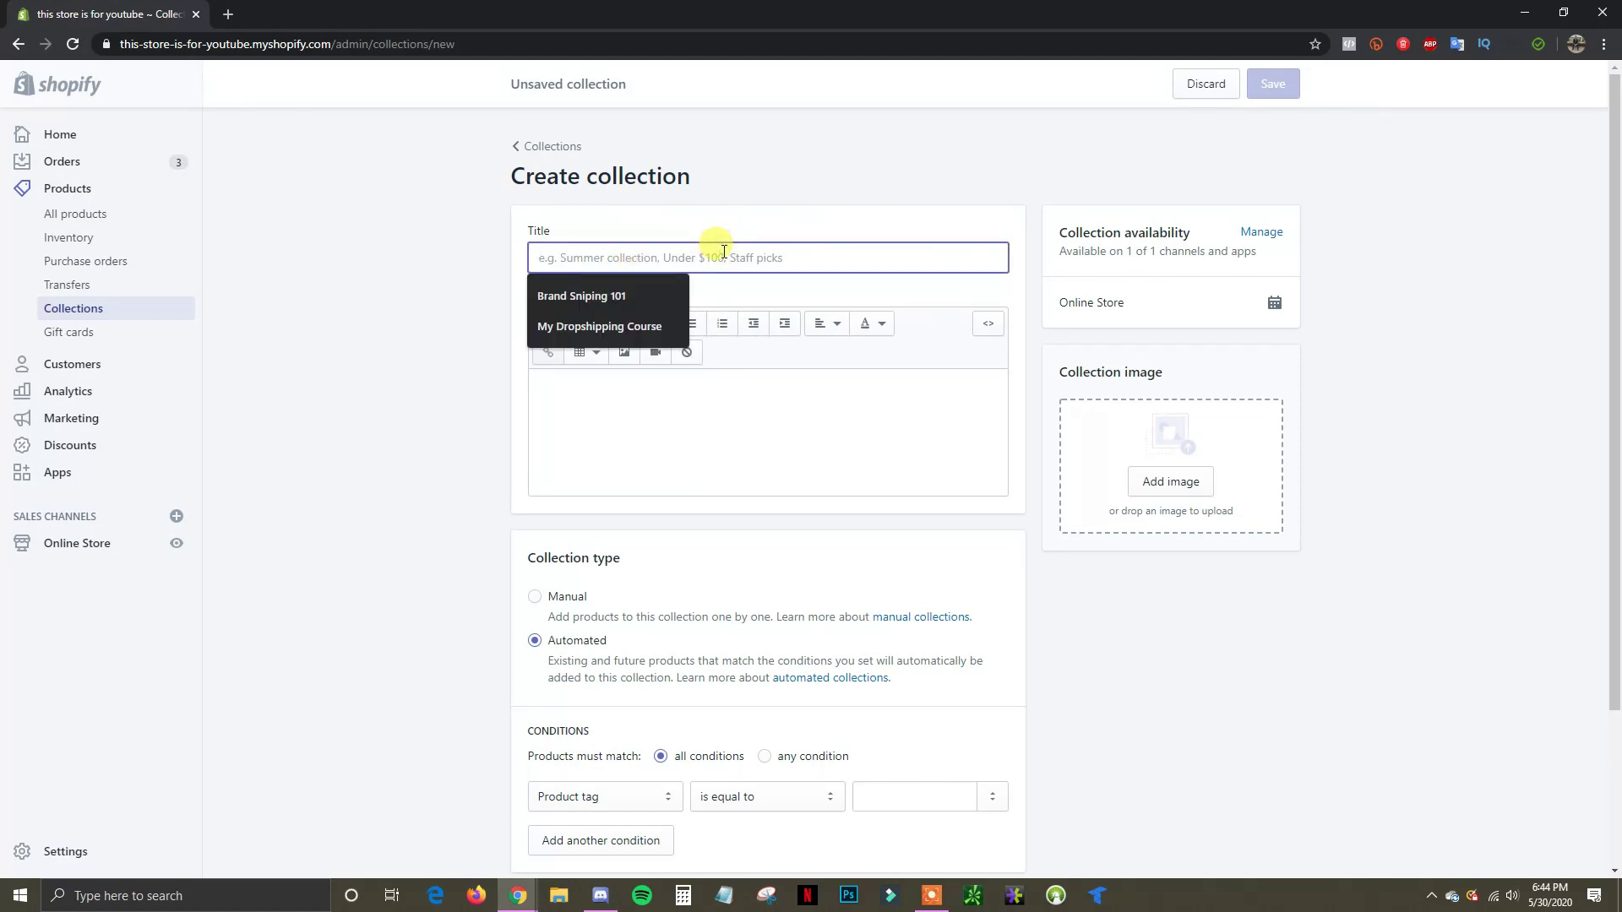
type("Gaming")
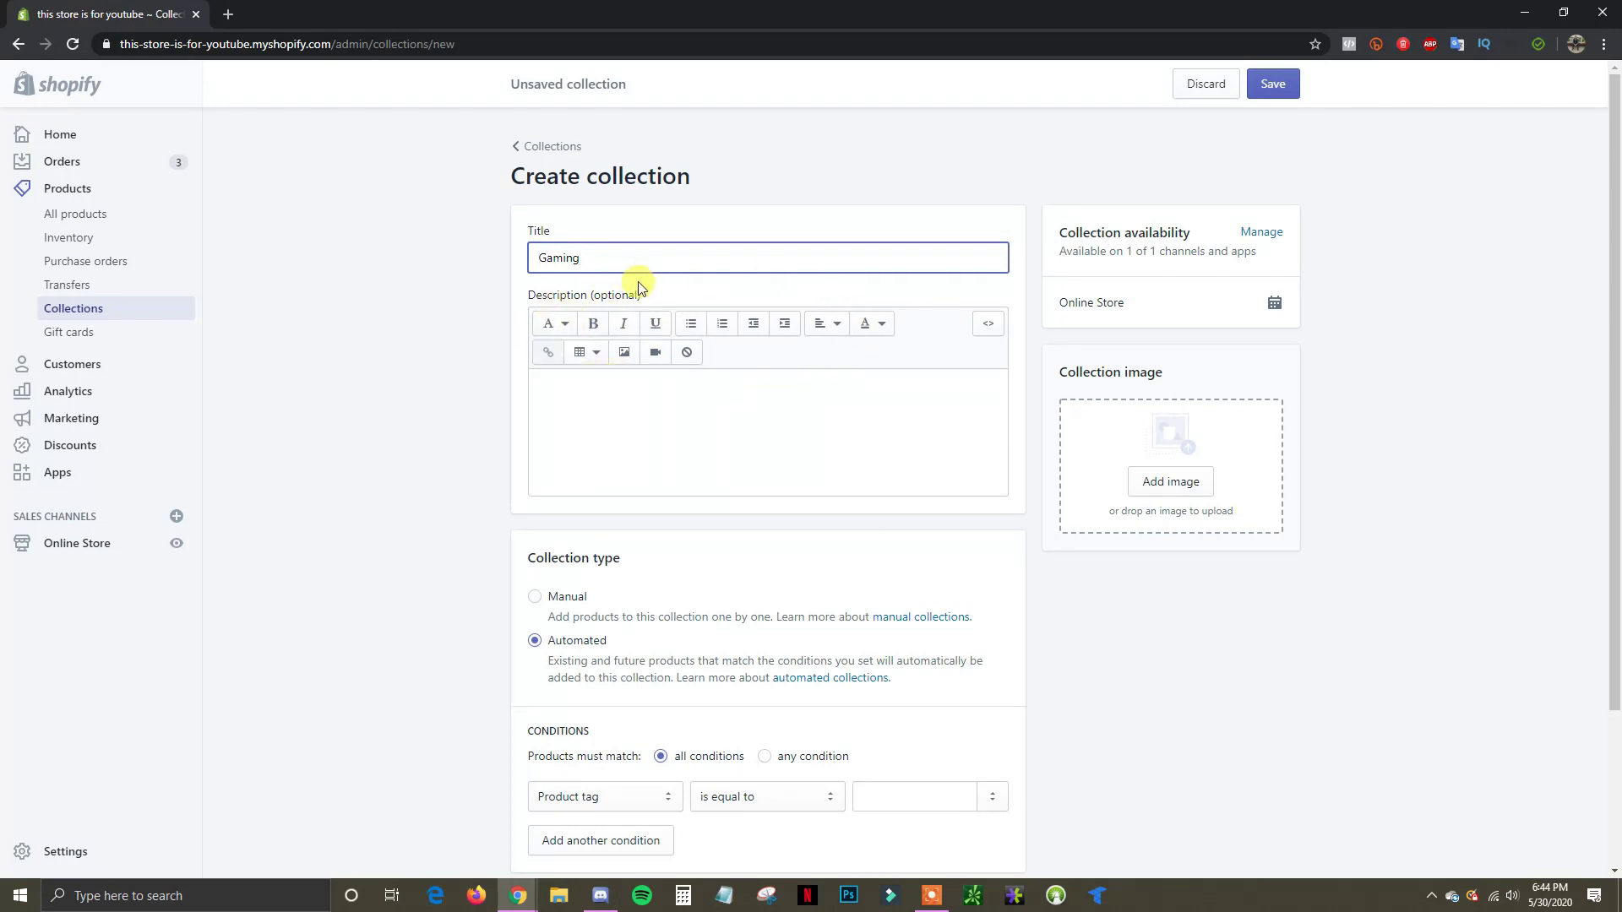
left_click(1384, 491)
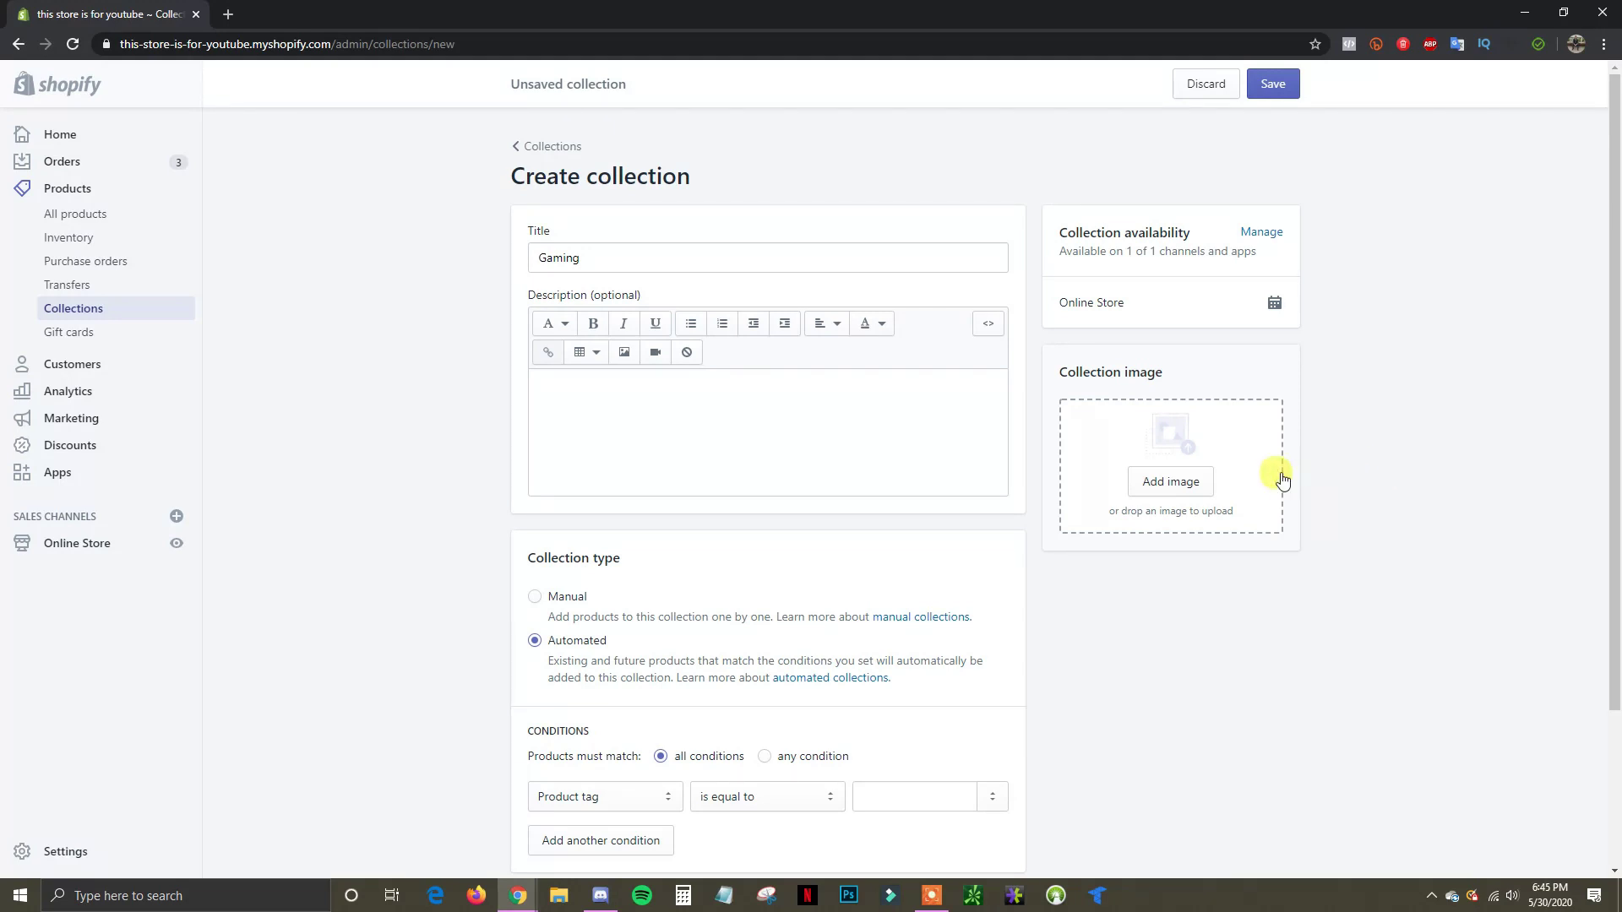
Step: Set the automated collection's condition to product title contains "gaming" and save the collection
scroll(1325, 469, "down", 1)
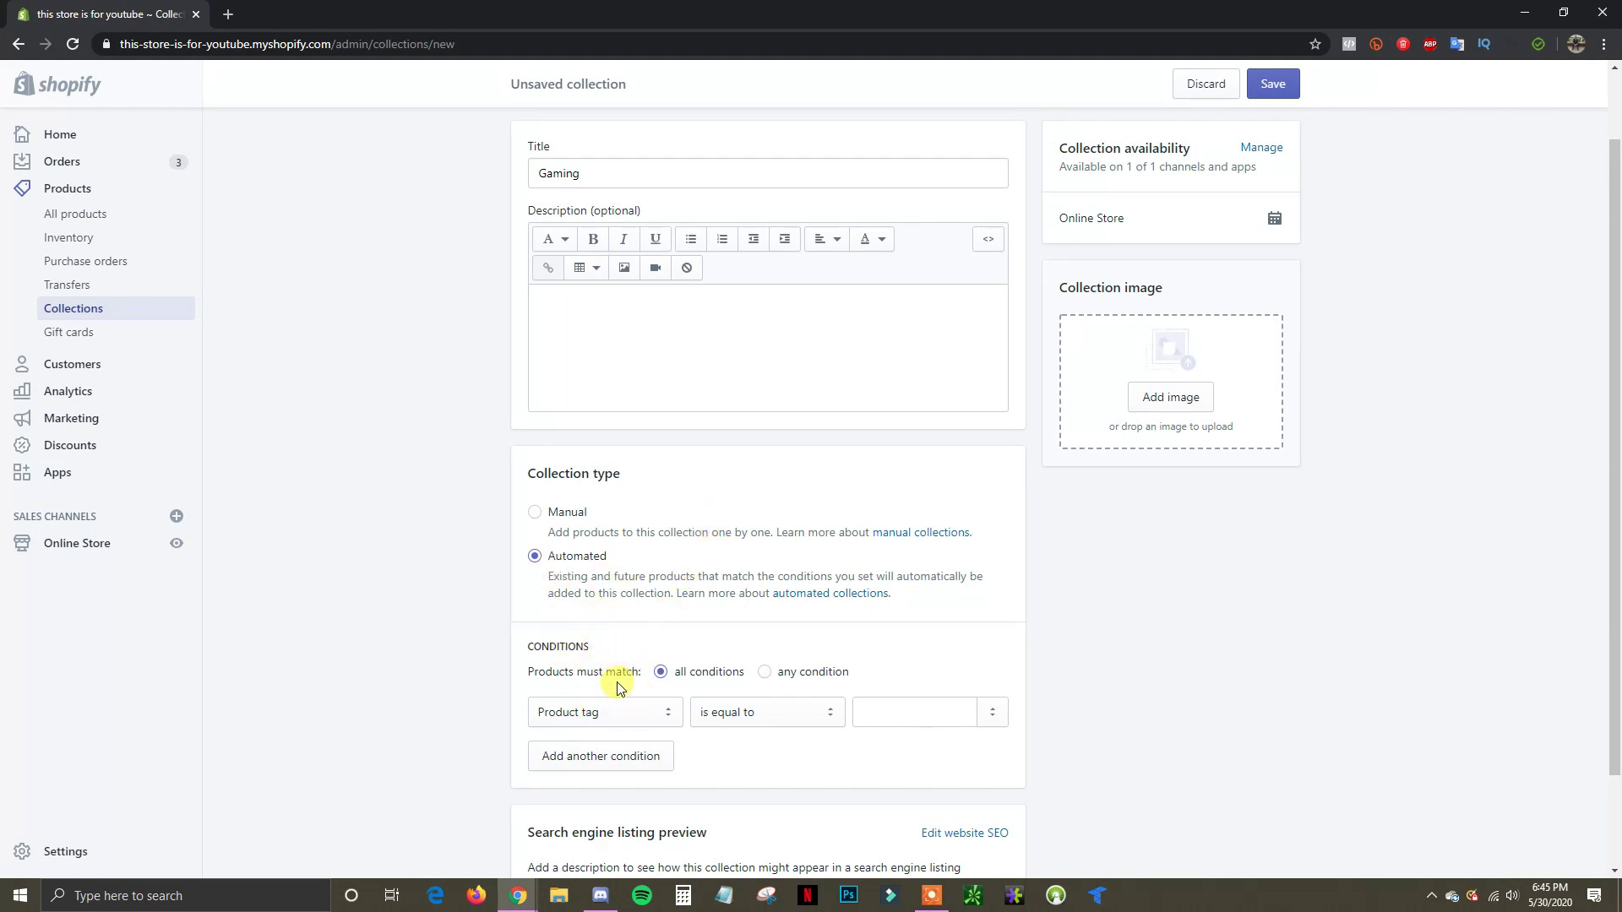
scroll(1077, 626, "down", 1)
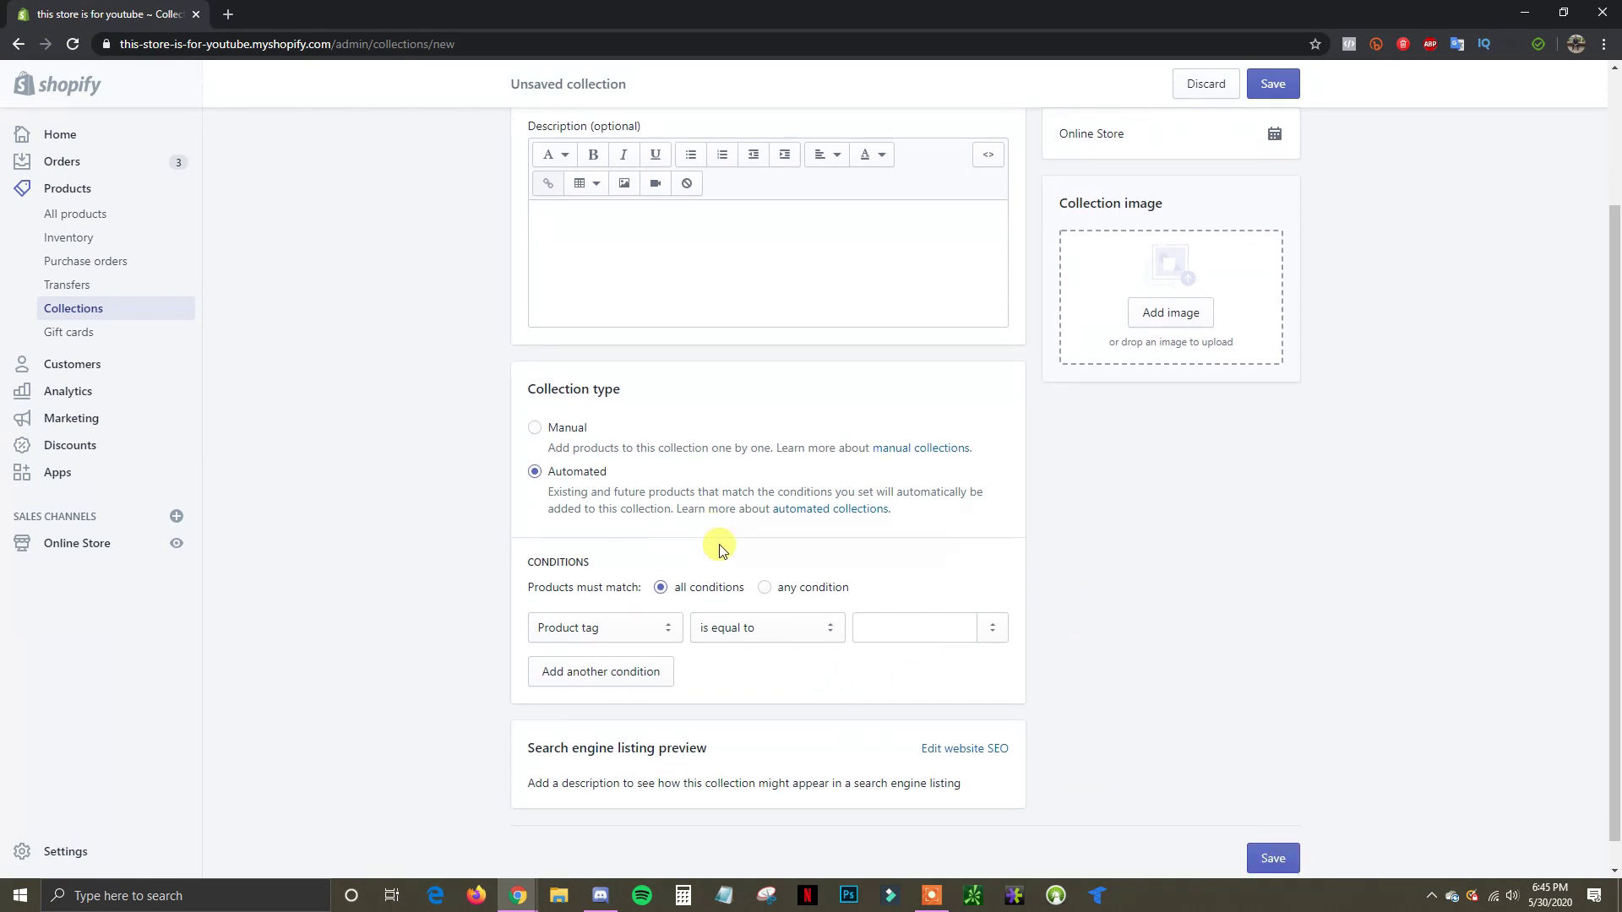
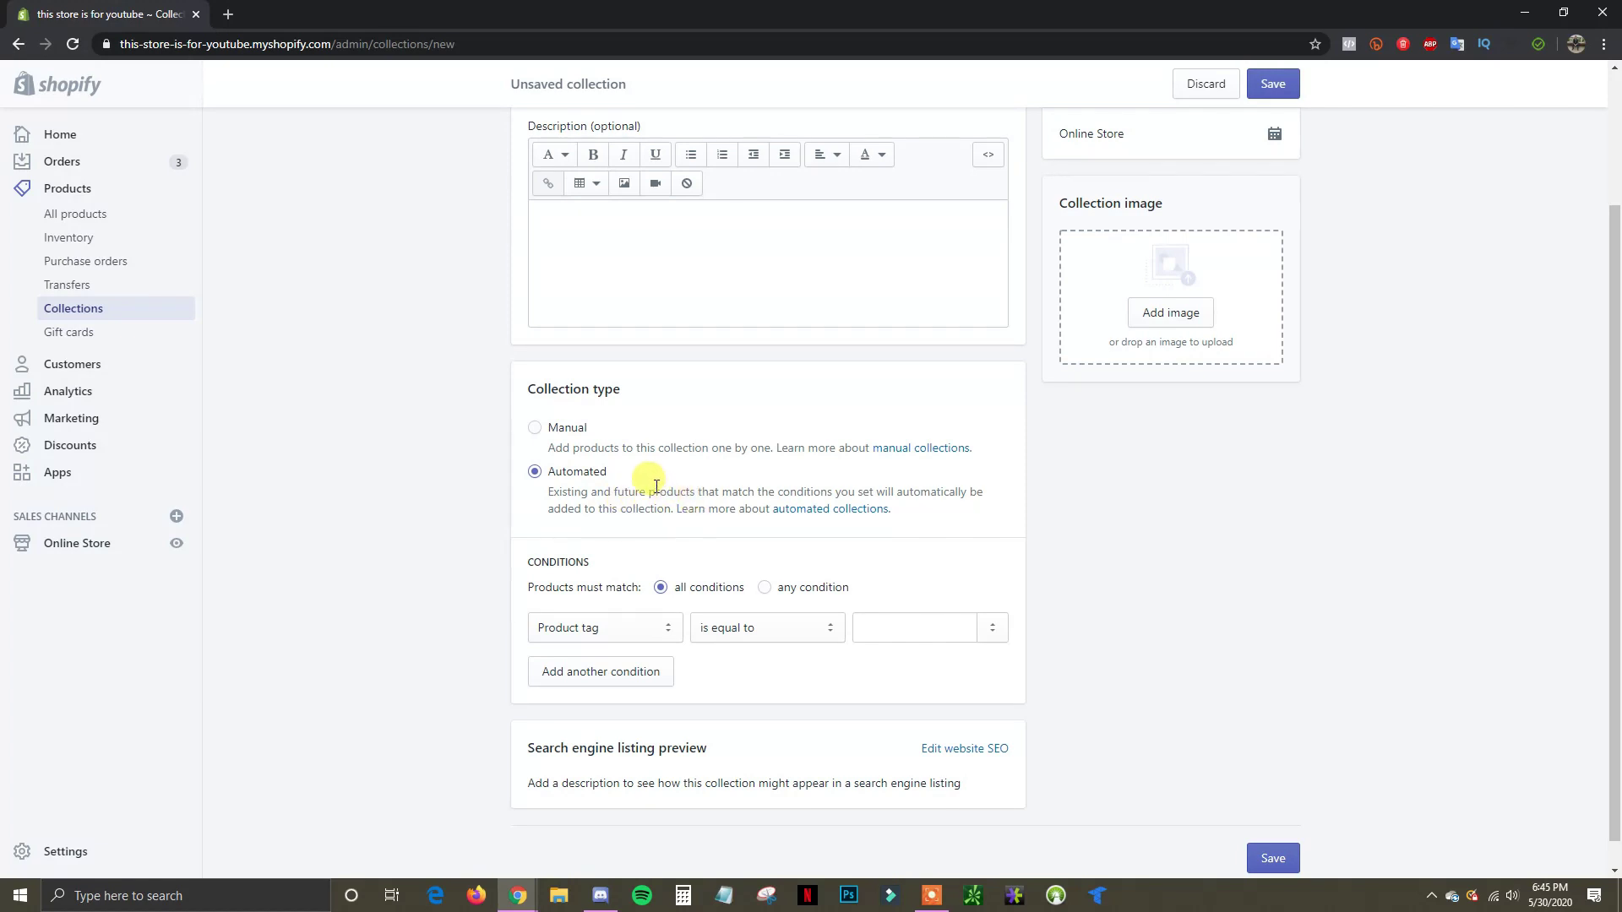
scroll(538, 582, "up", 2)
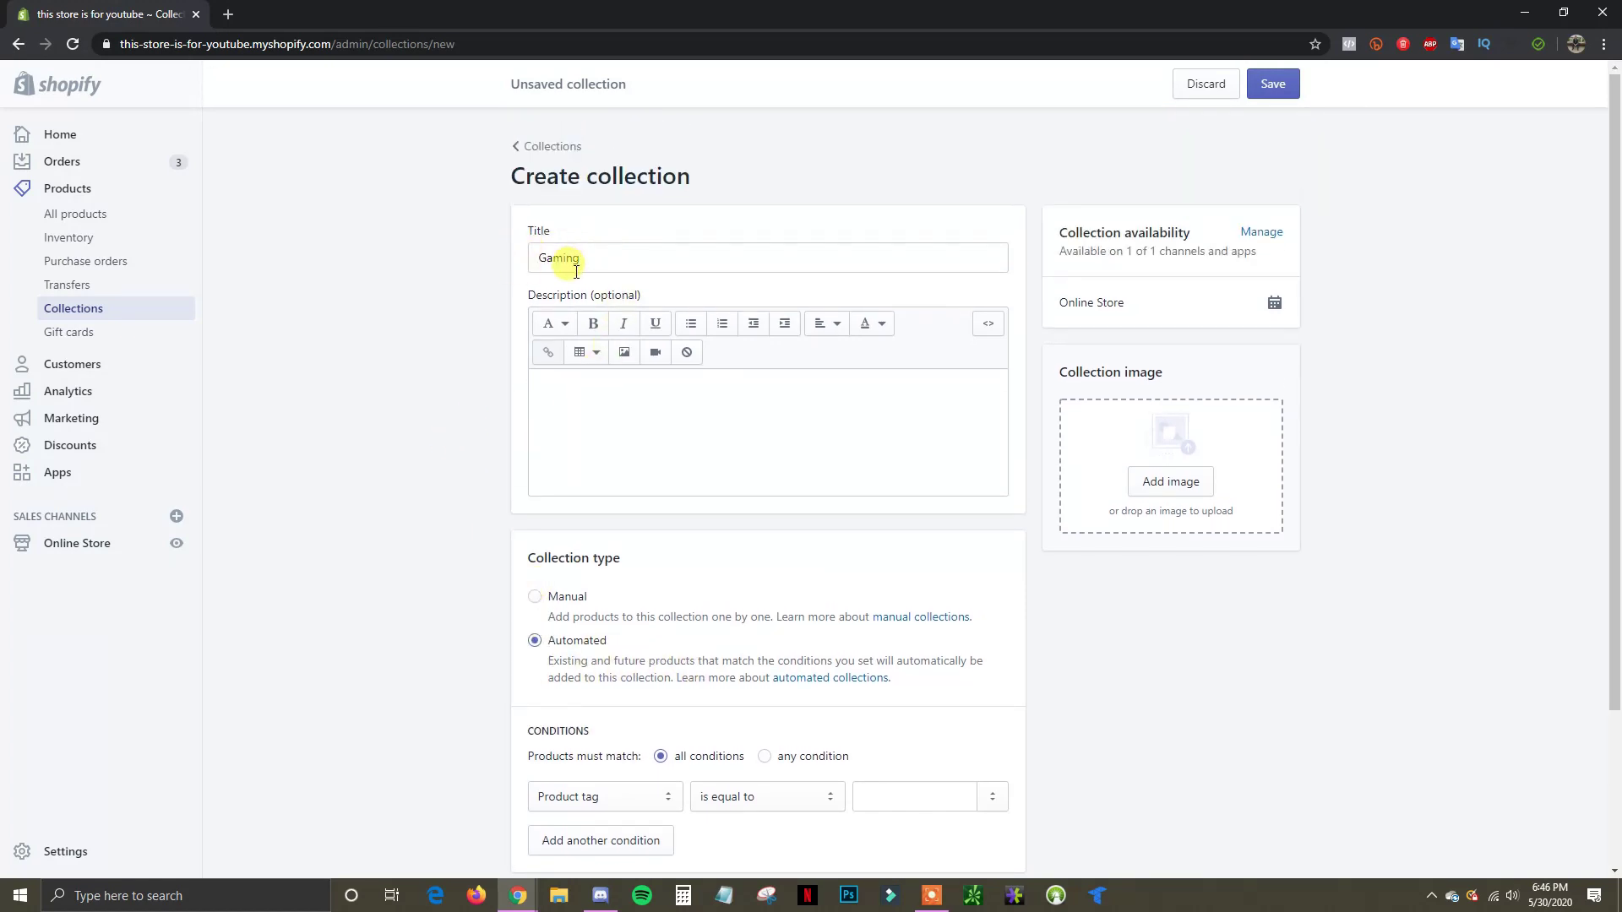
scroll(521, 560, "down", 1)
scroll(521, 559, "down", 2)
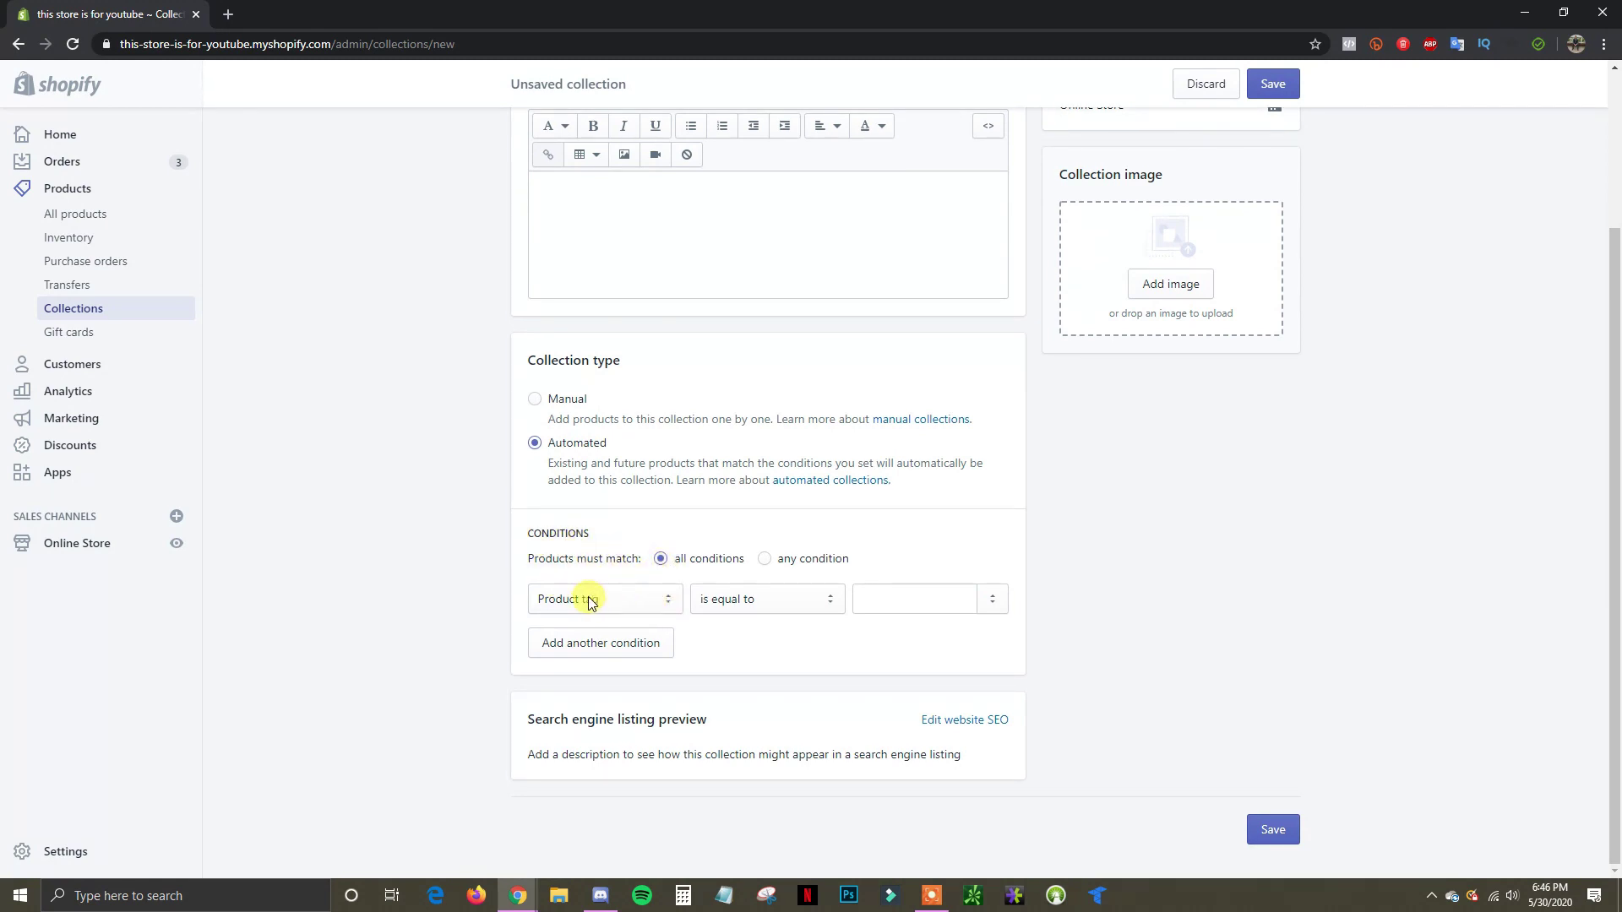
left_click(659, 598)
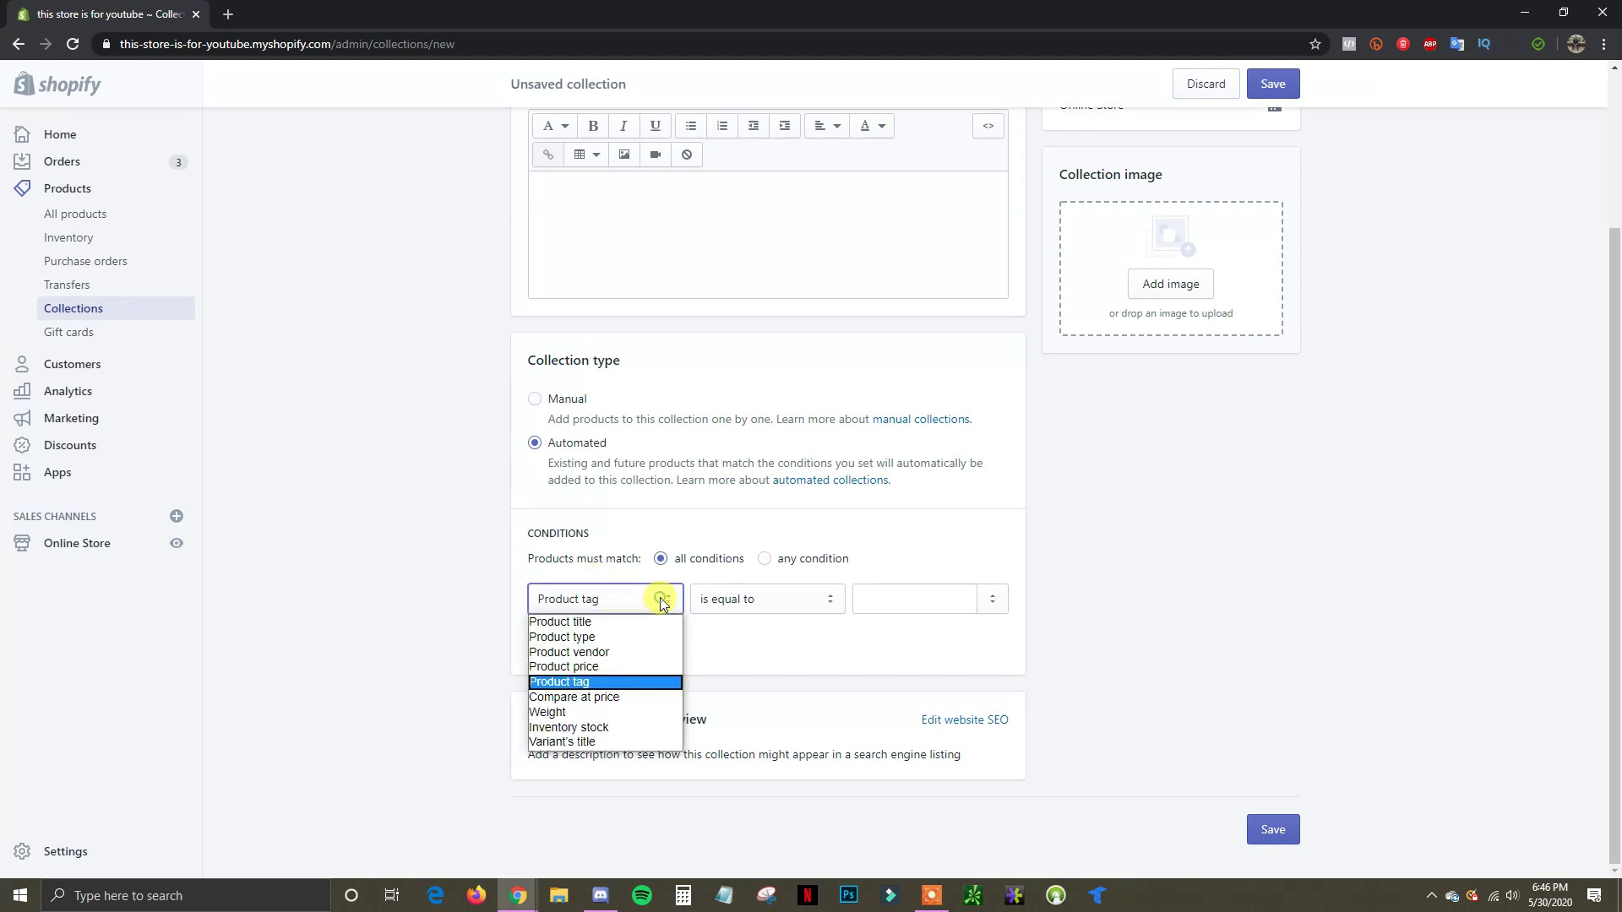
left_click(616, 622)
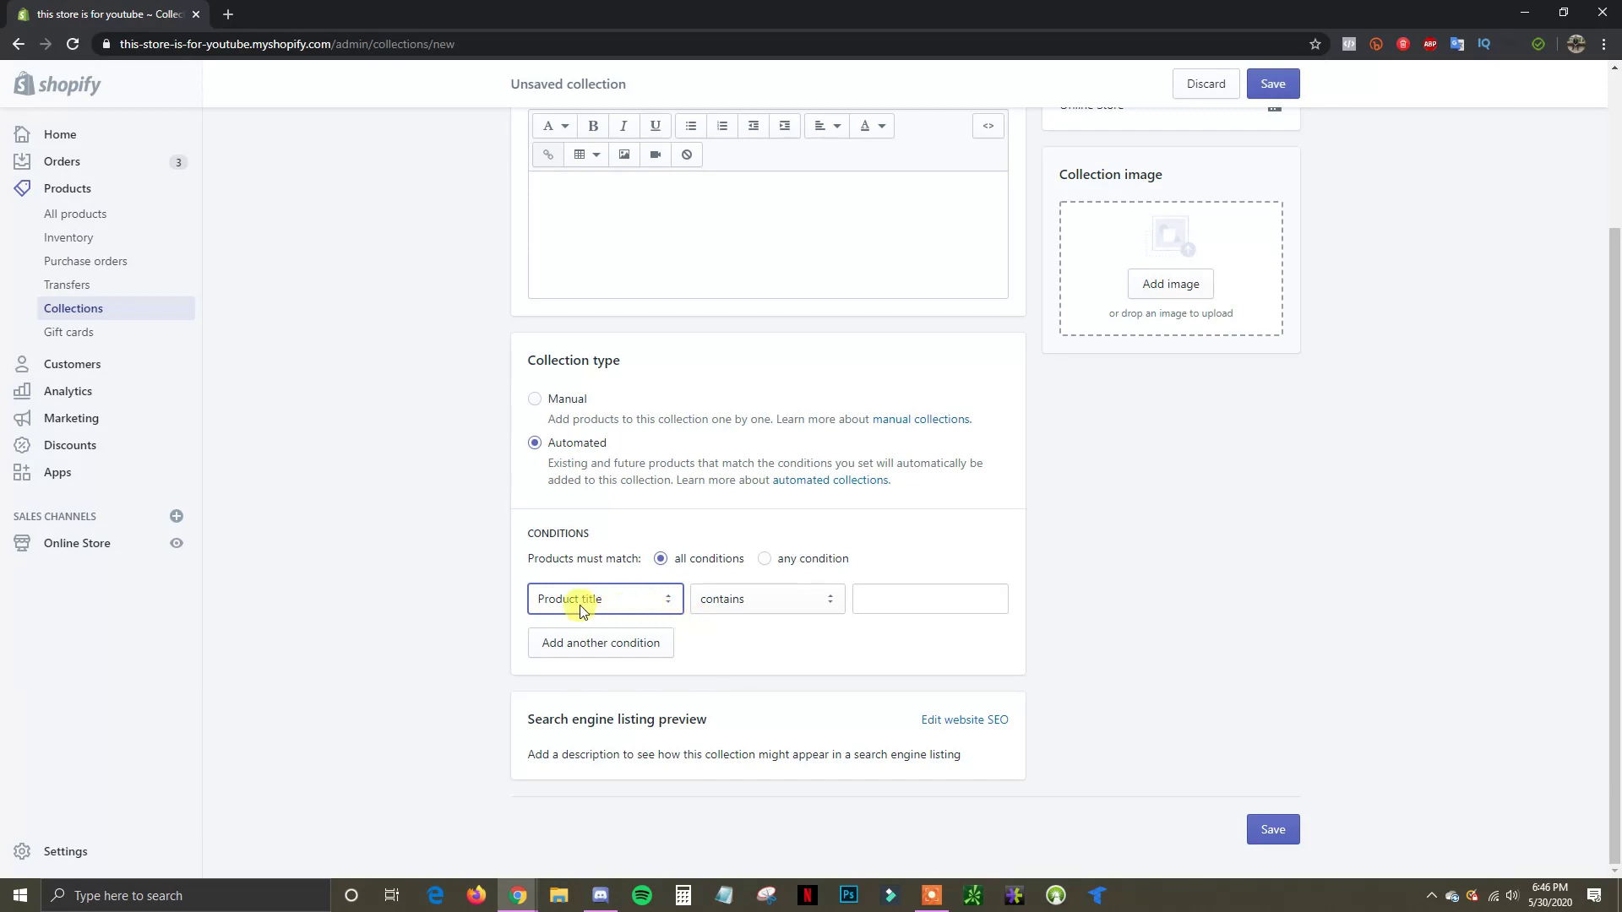
left_click(815, 606)
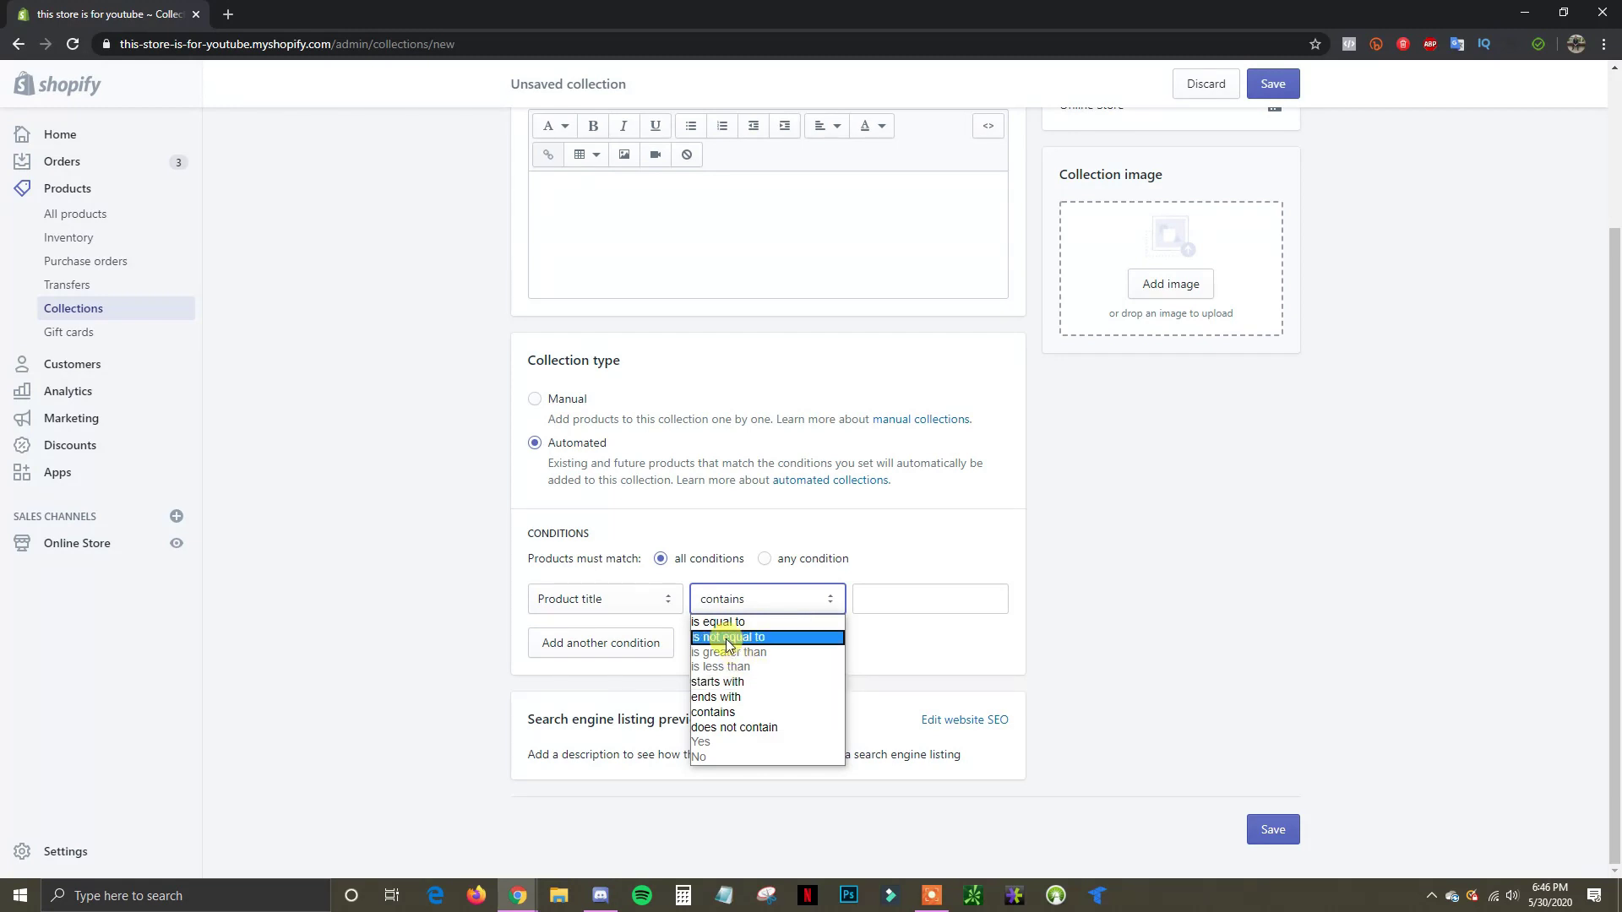
left_click(767, 711)
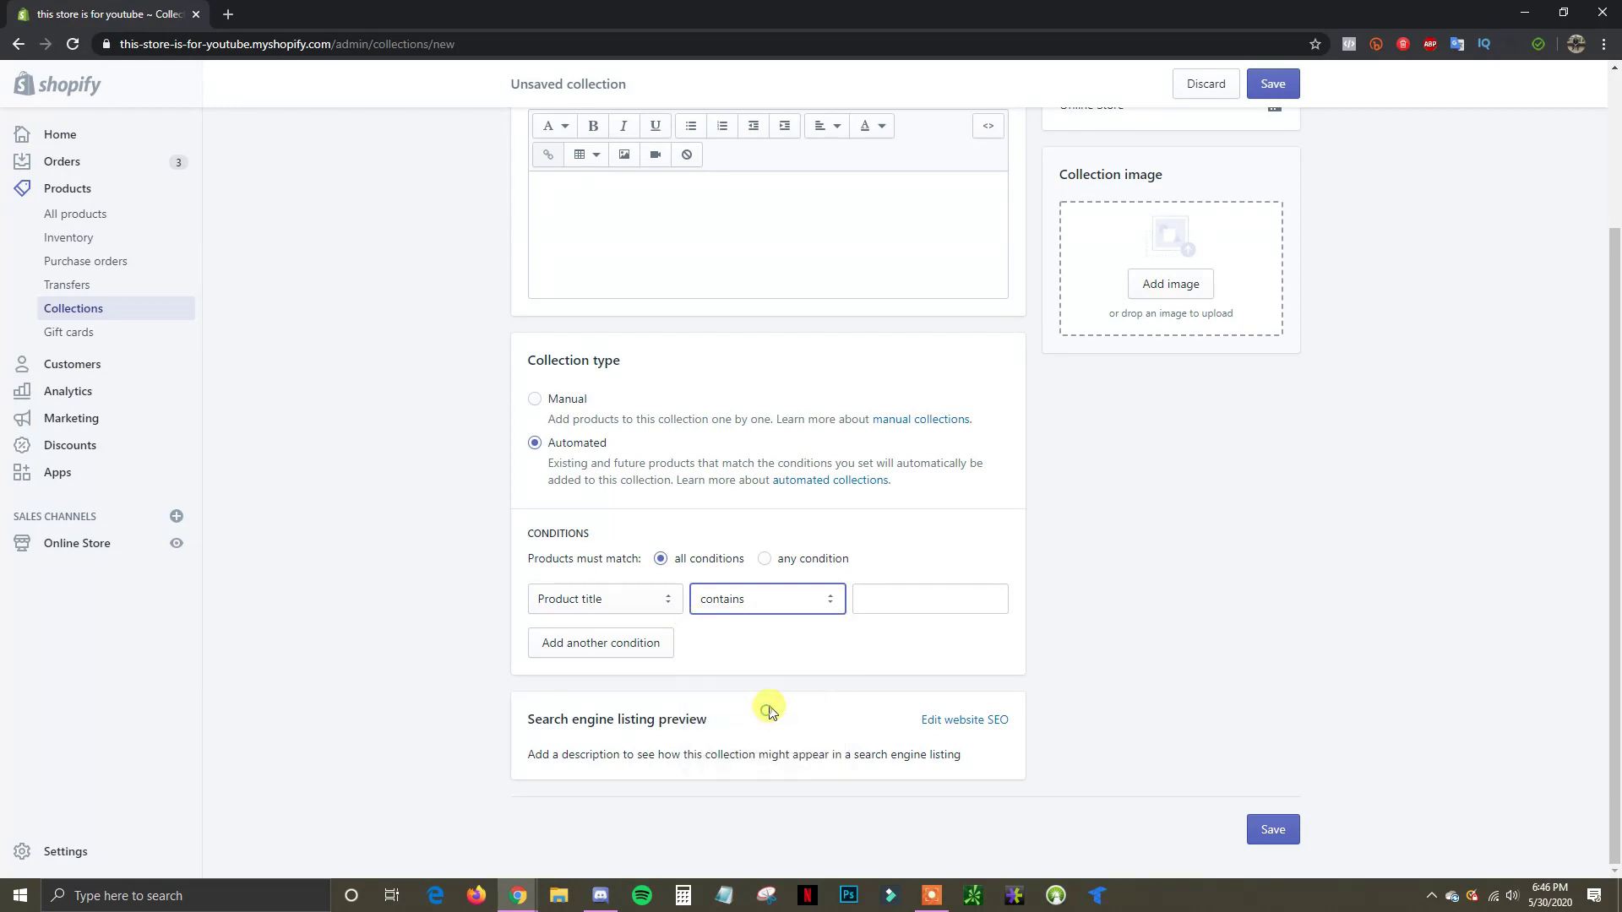
left_click(913, 598)
type("gaming")
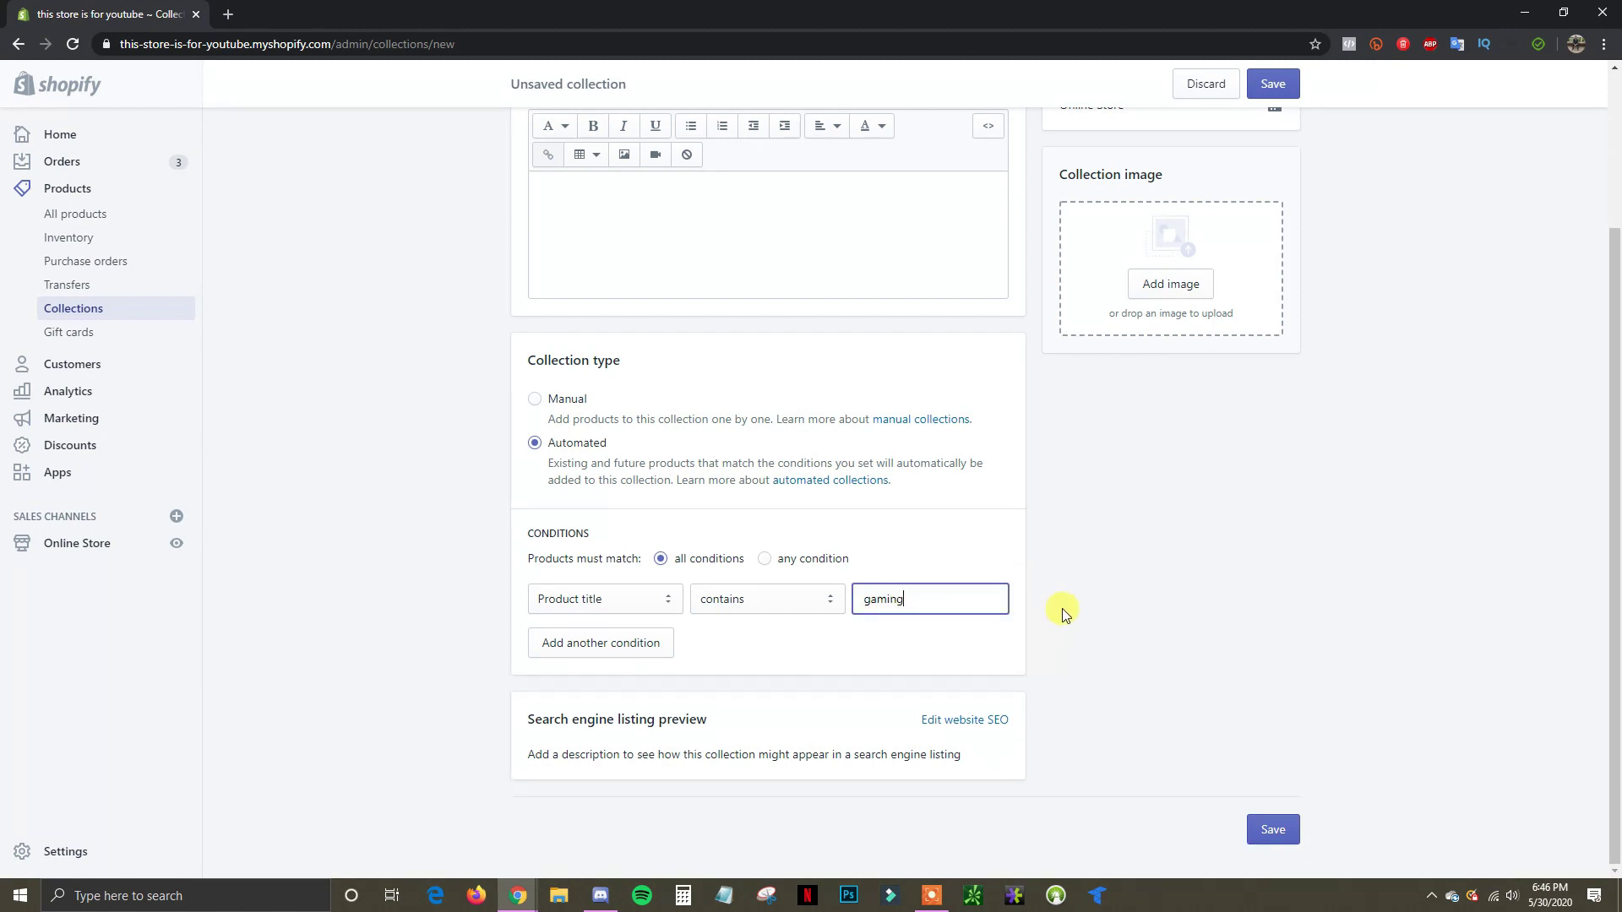
left_click(1064, 614)
left_click(1280, 832)
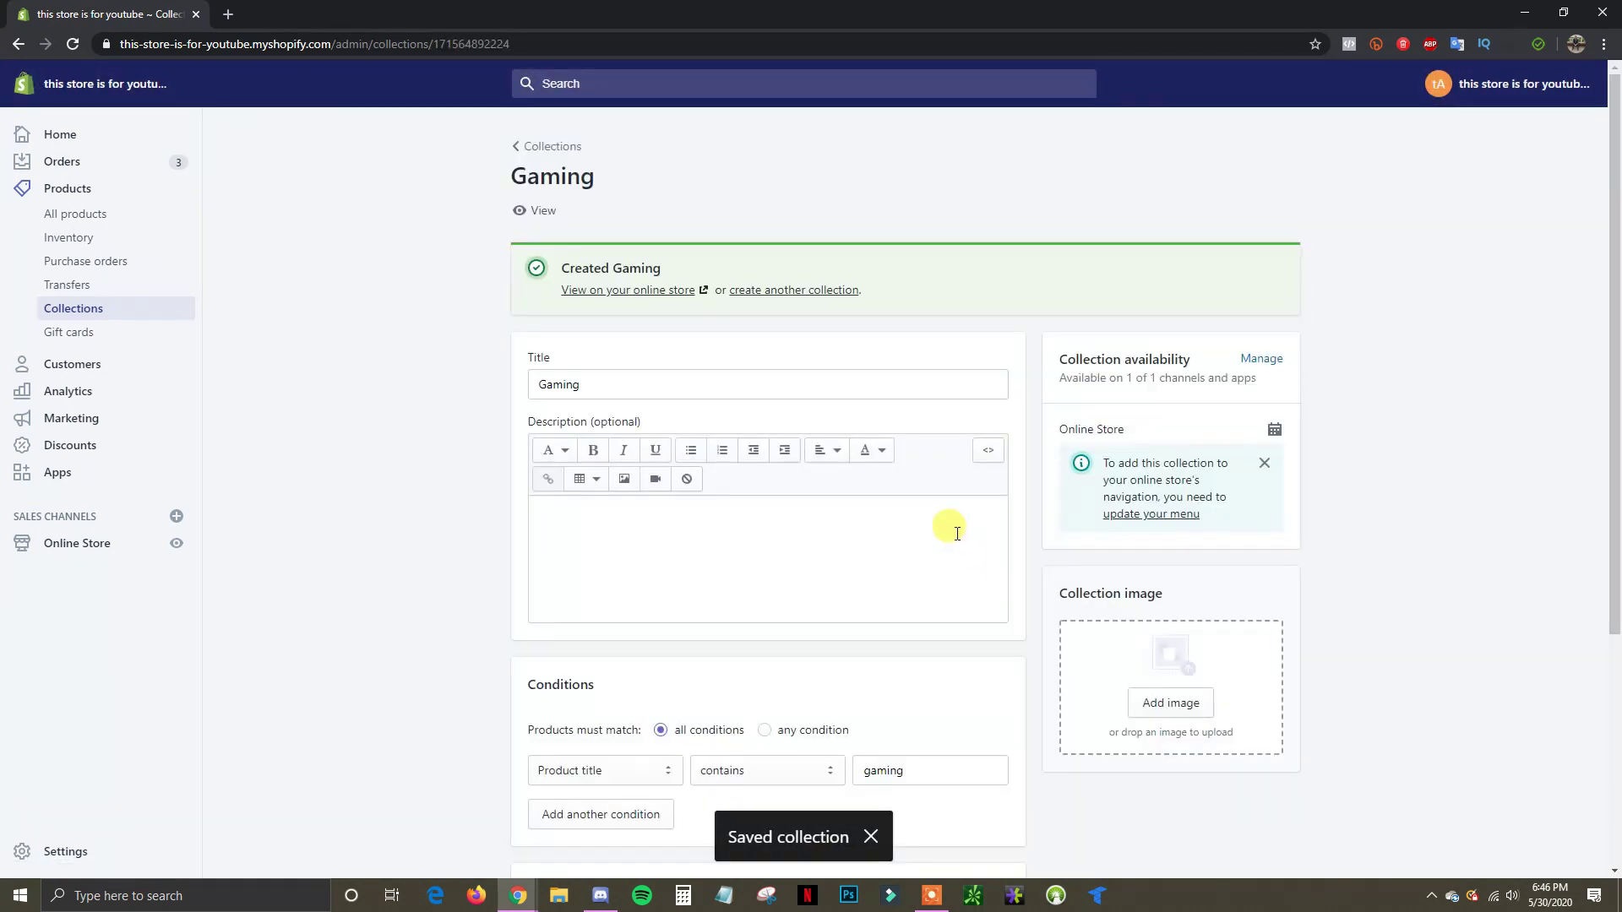
Step: Refresh the Gaming collection's product list and examine which products match the title condition
scroll(1361, 621, "down", 4)
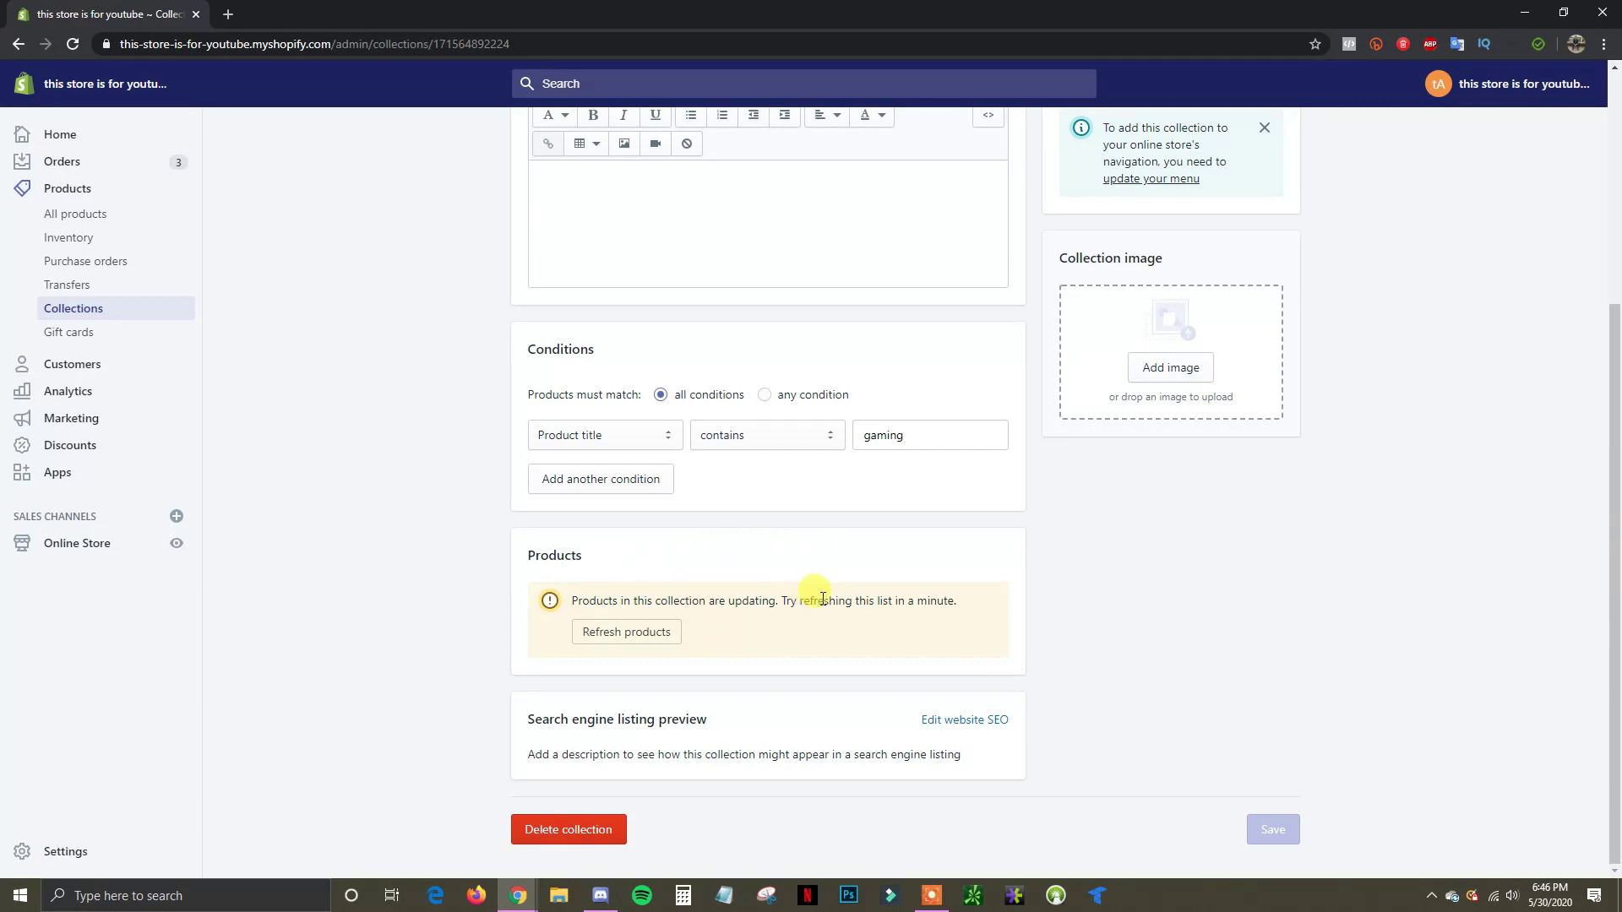
left_click(626, 632)
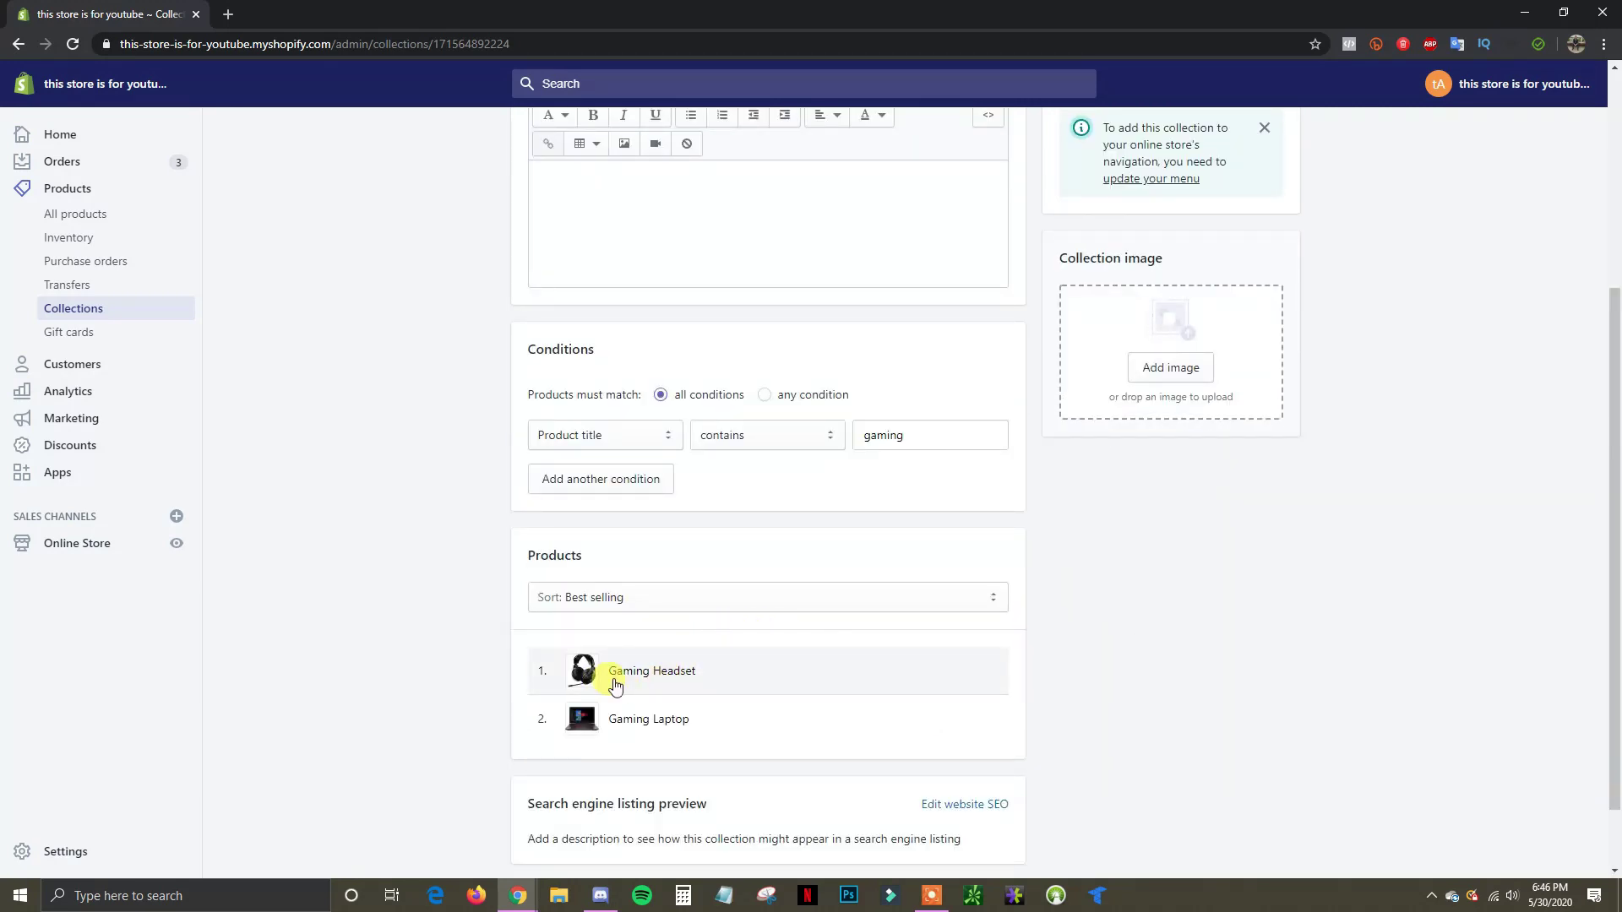
scroll(880, 662, "down", 1)
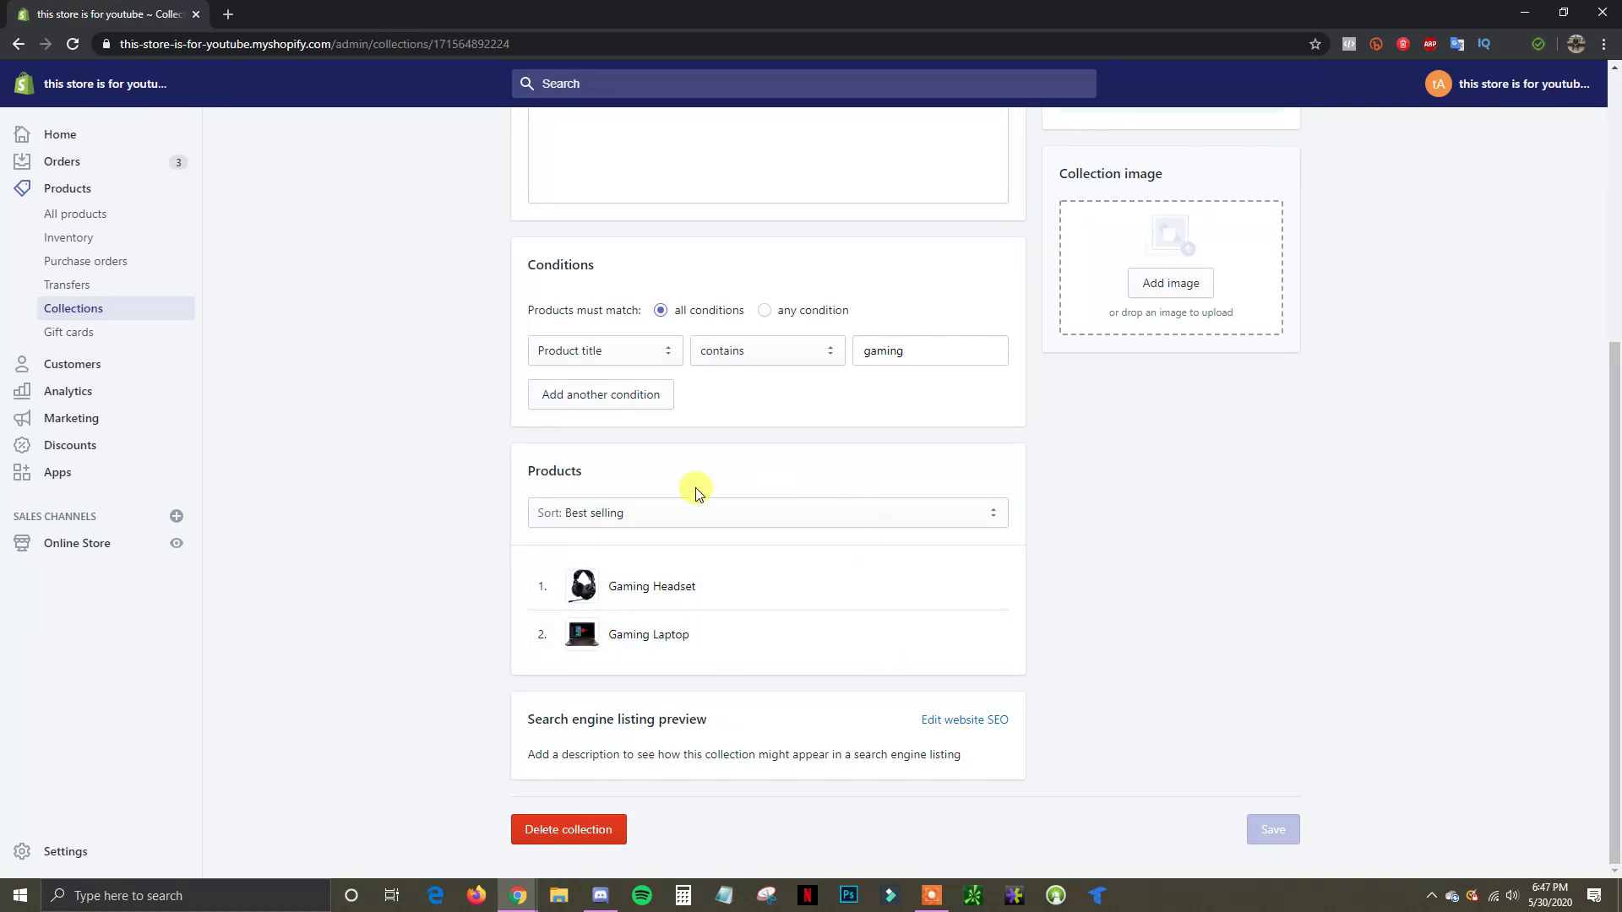
scroll(713, 607, "up", 1)
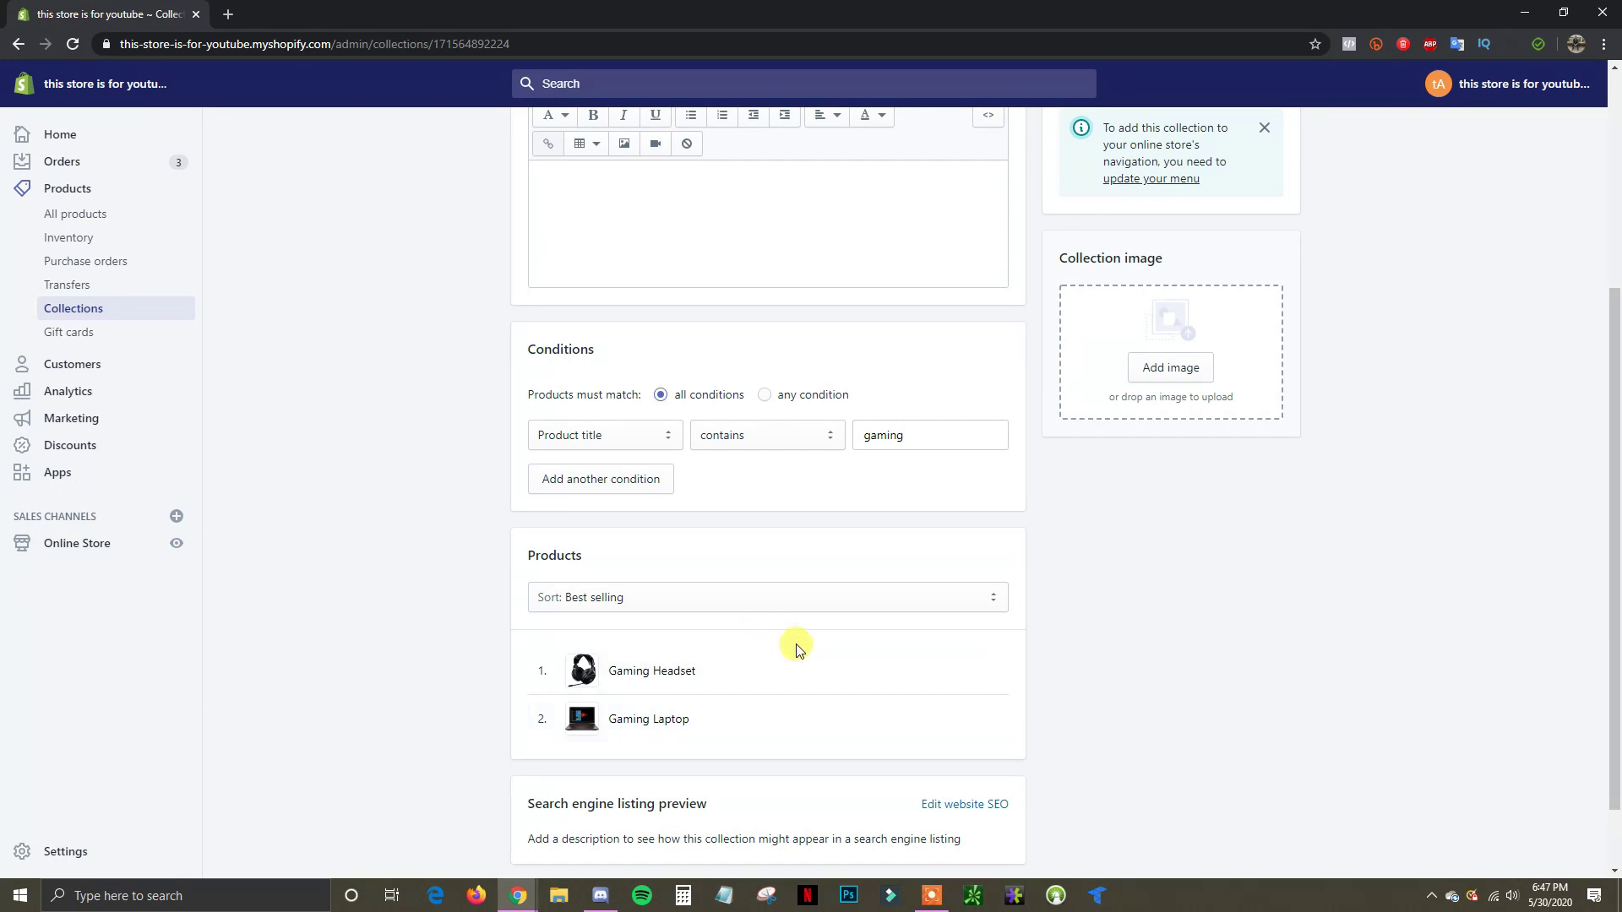
scroll(714, 639, "up", 1)
scroll(718, 655, "down", 1)
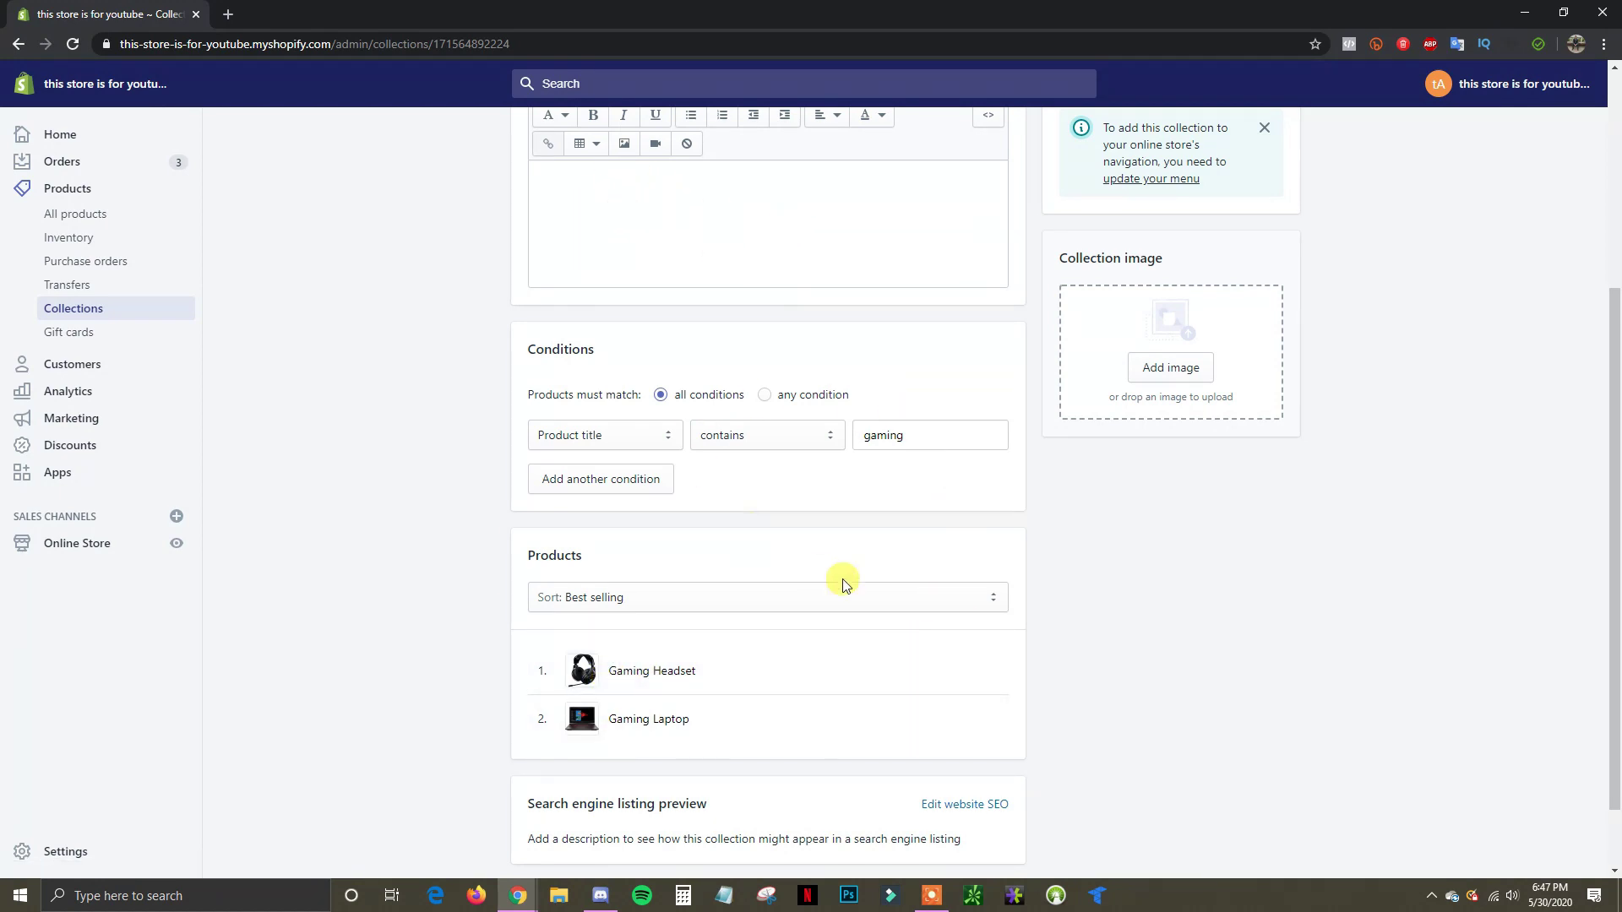
scroll(845, 583, "up", 2)
scroll(904, 614, "up", 1)
scroll(902, 564, "down", 2)
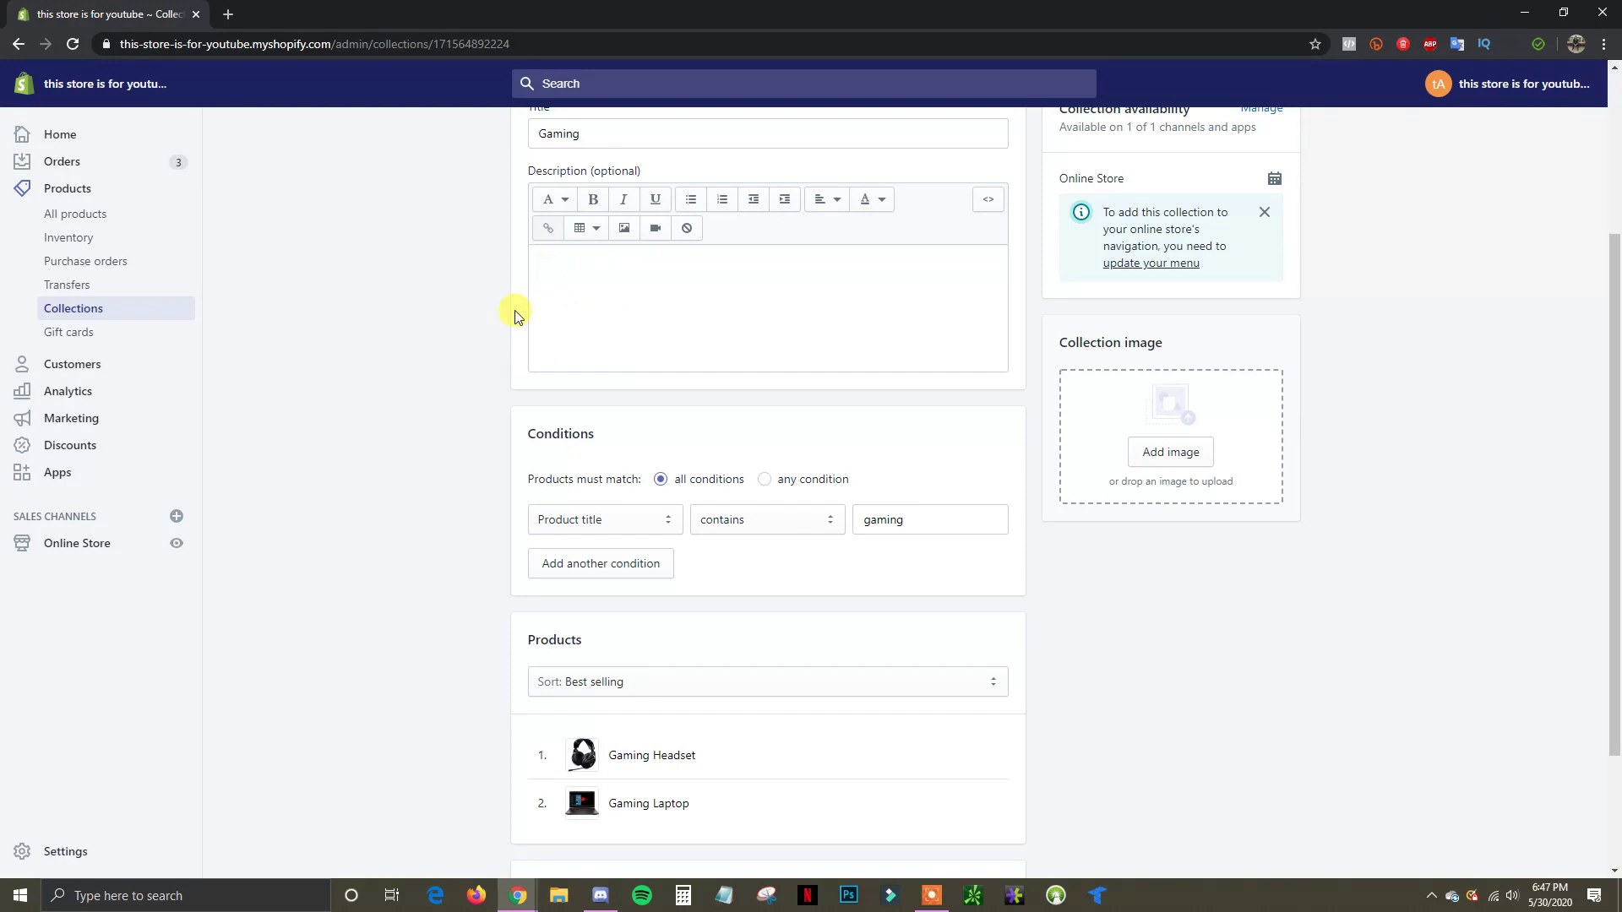
Step: Start another new collection and title it "iPhone Accessories"
scroll(1038, 510, "up", 1)
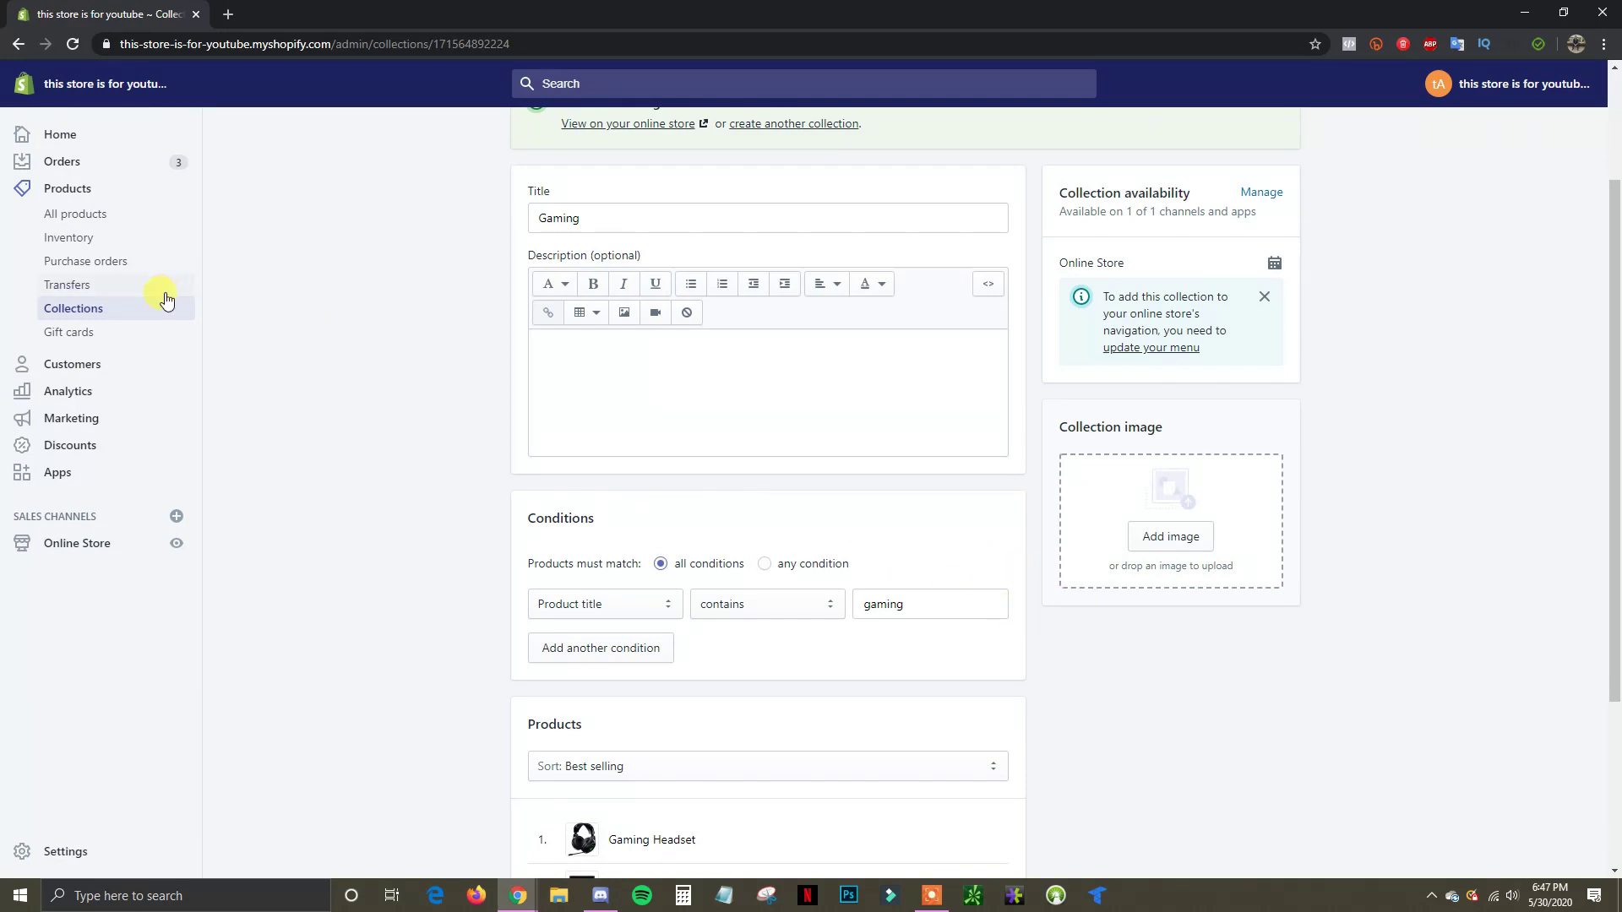
scroll(771, 387, "up", 2)
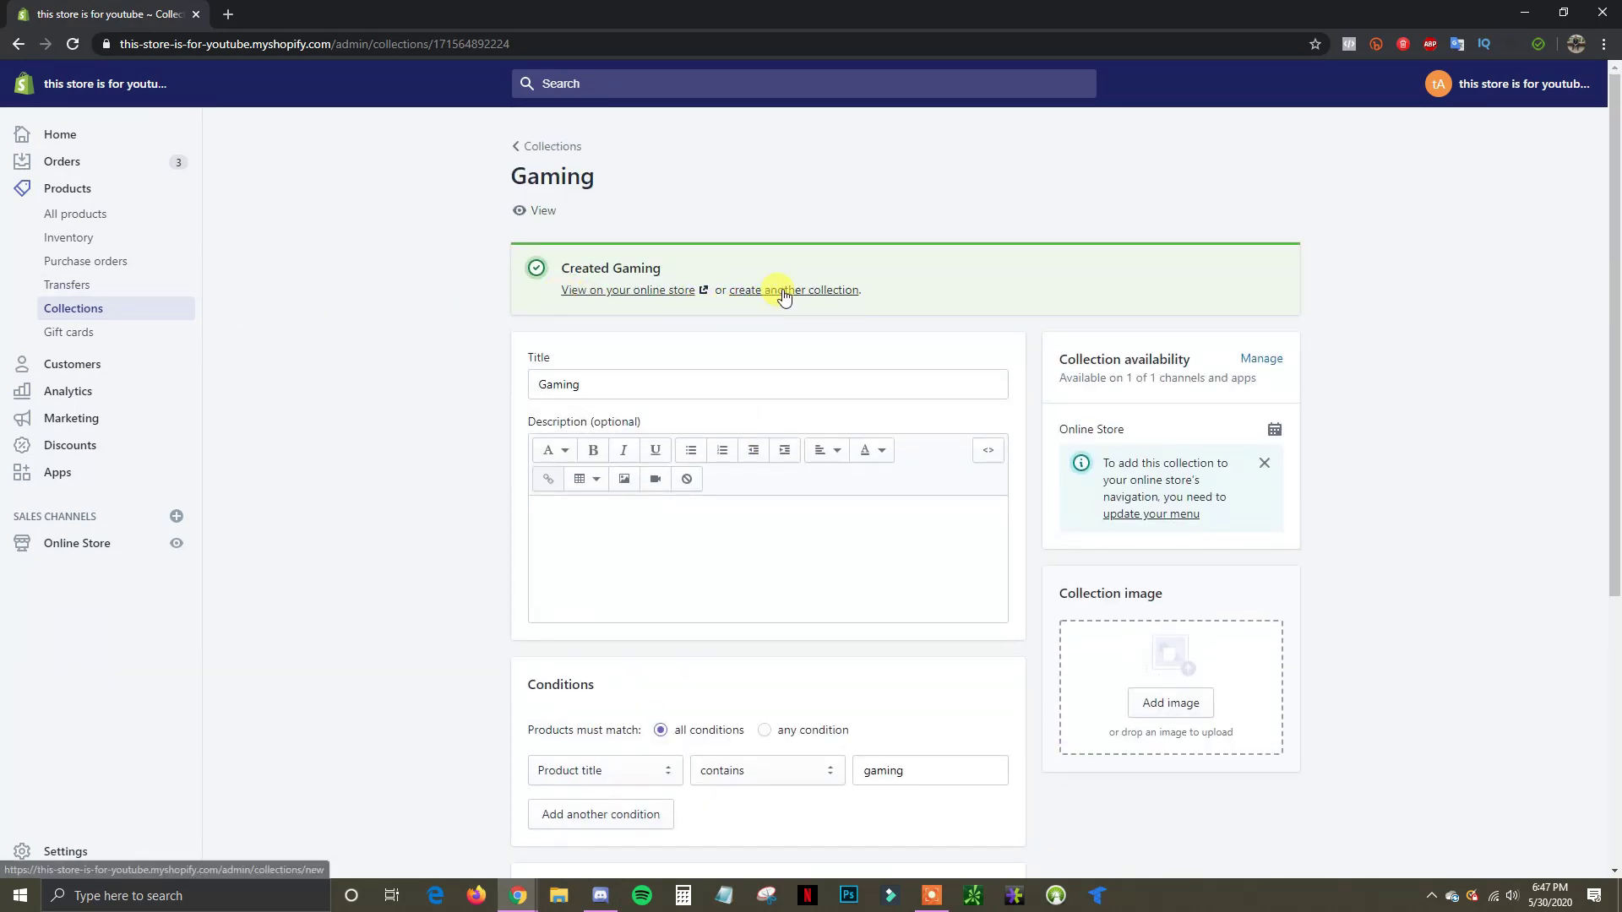
left_click(778, 290)
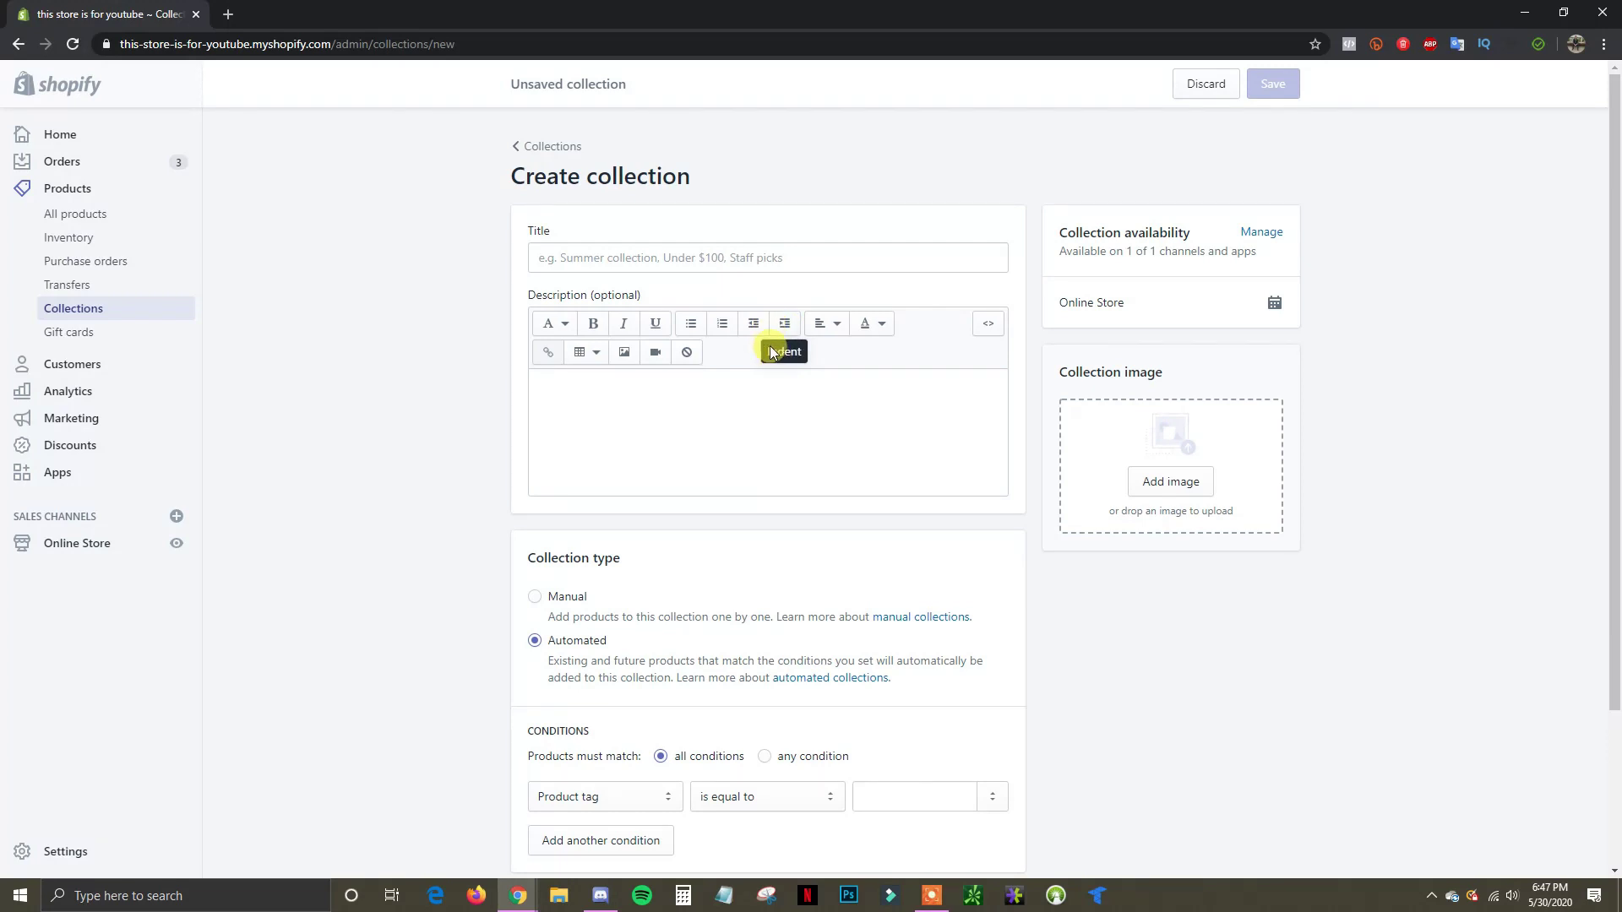
scroll(758, 539, "down", 2)
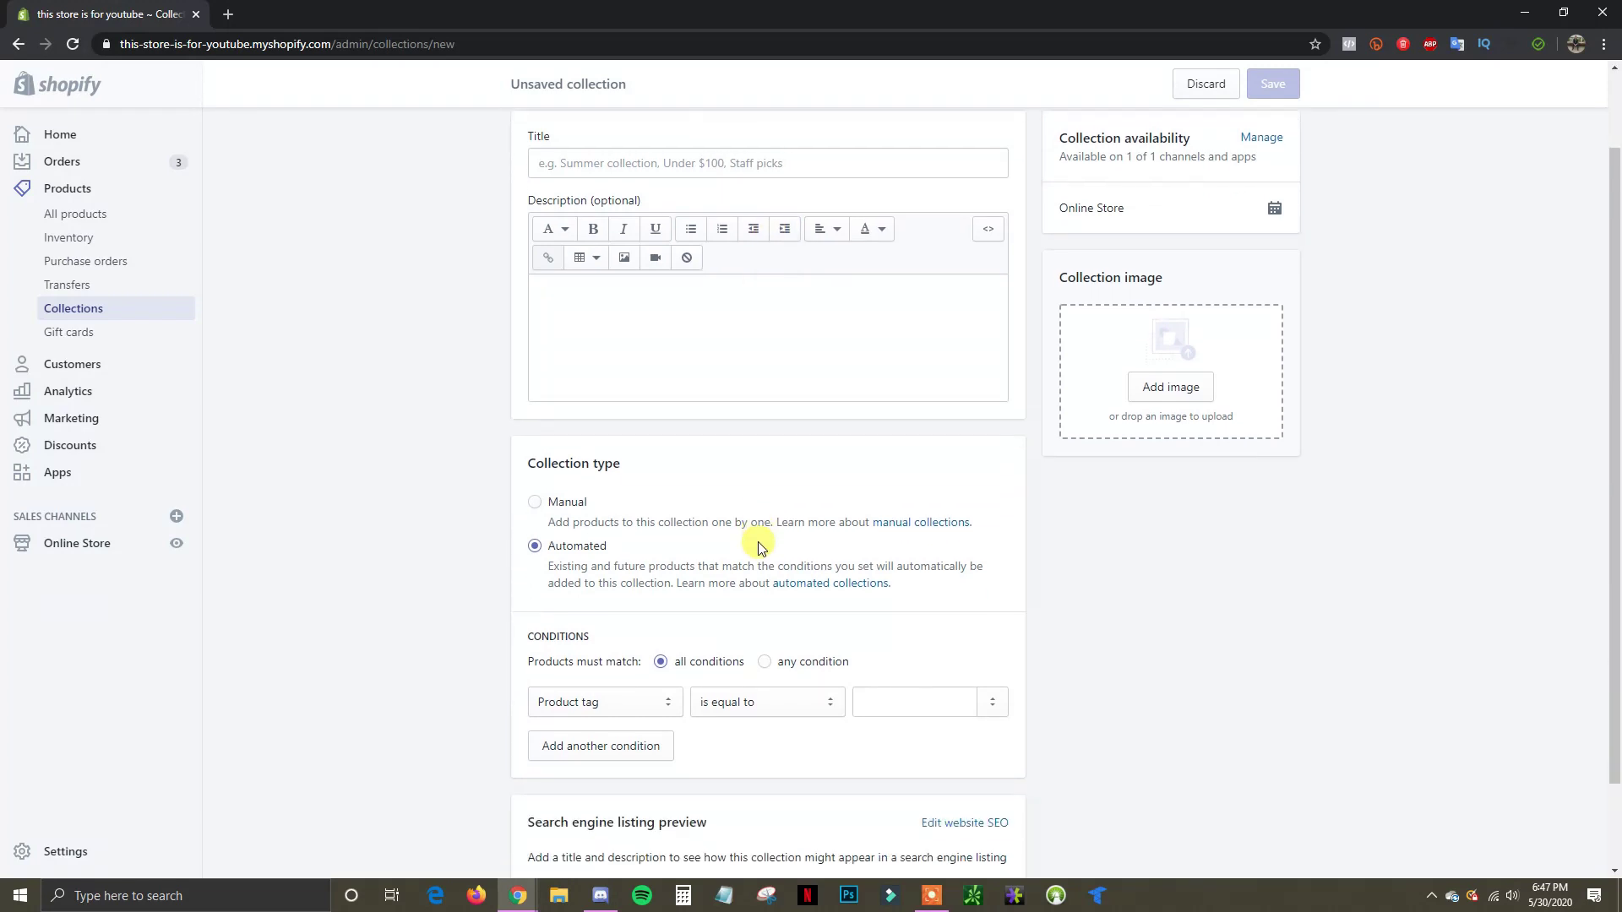
scroll(744, 537, "up", 1)
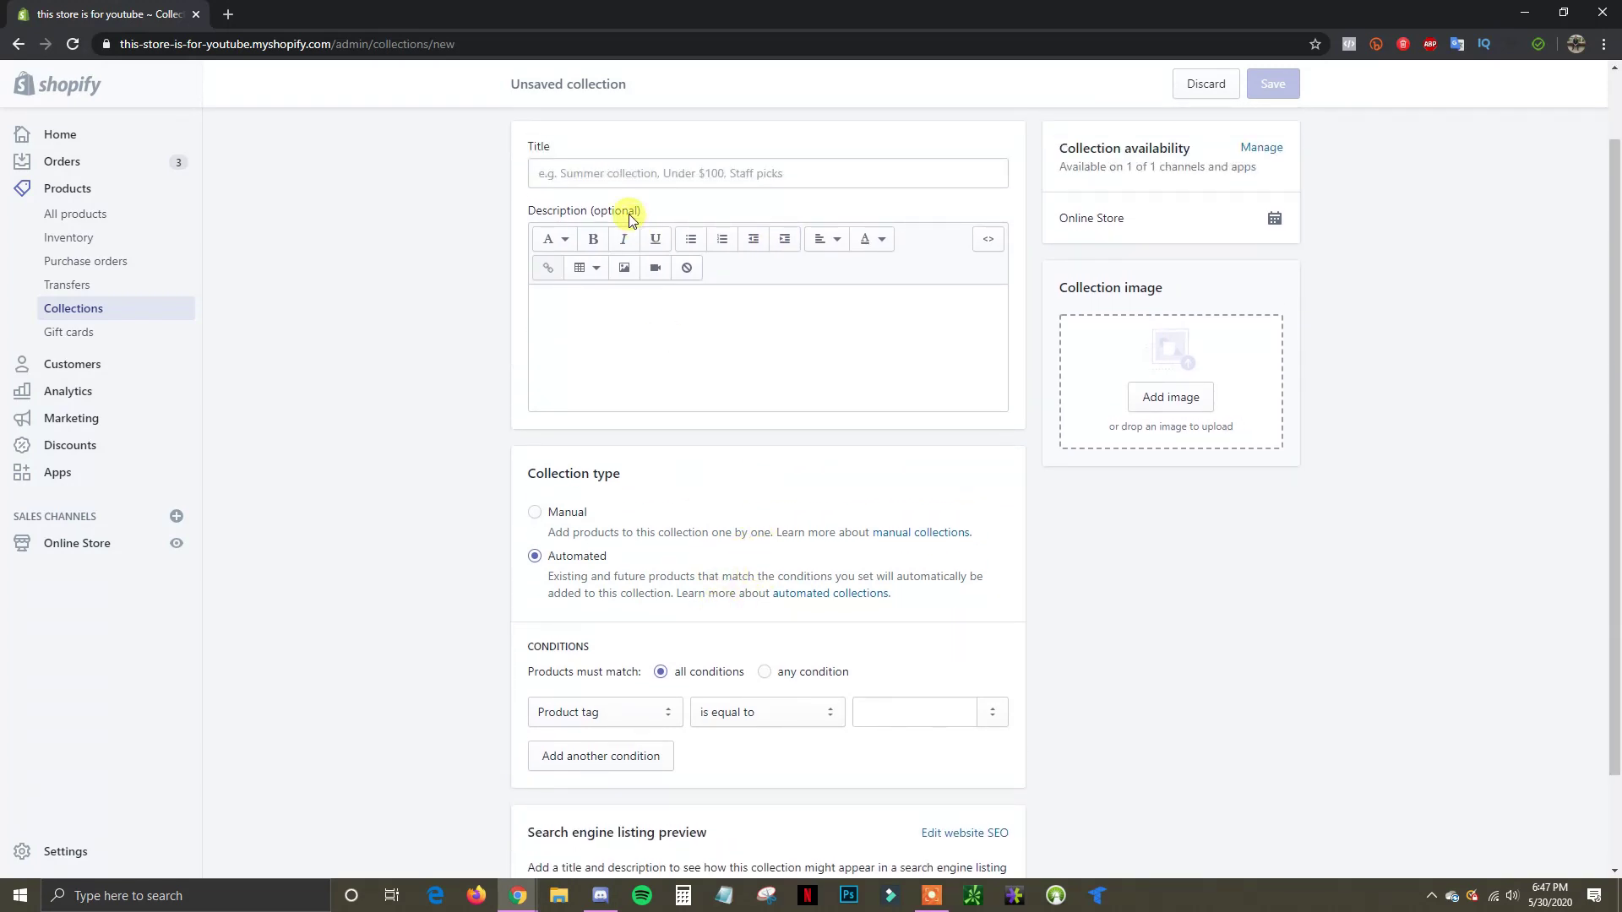
left_click(609, 174)
type("iPhone Accessories")
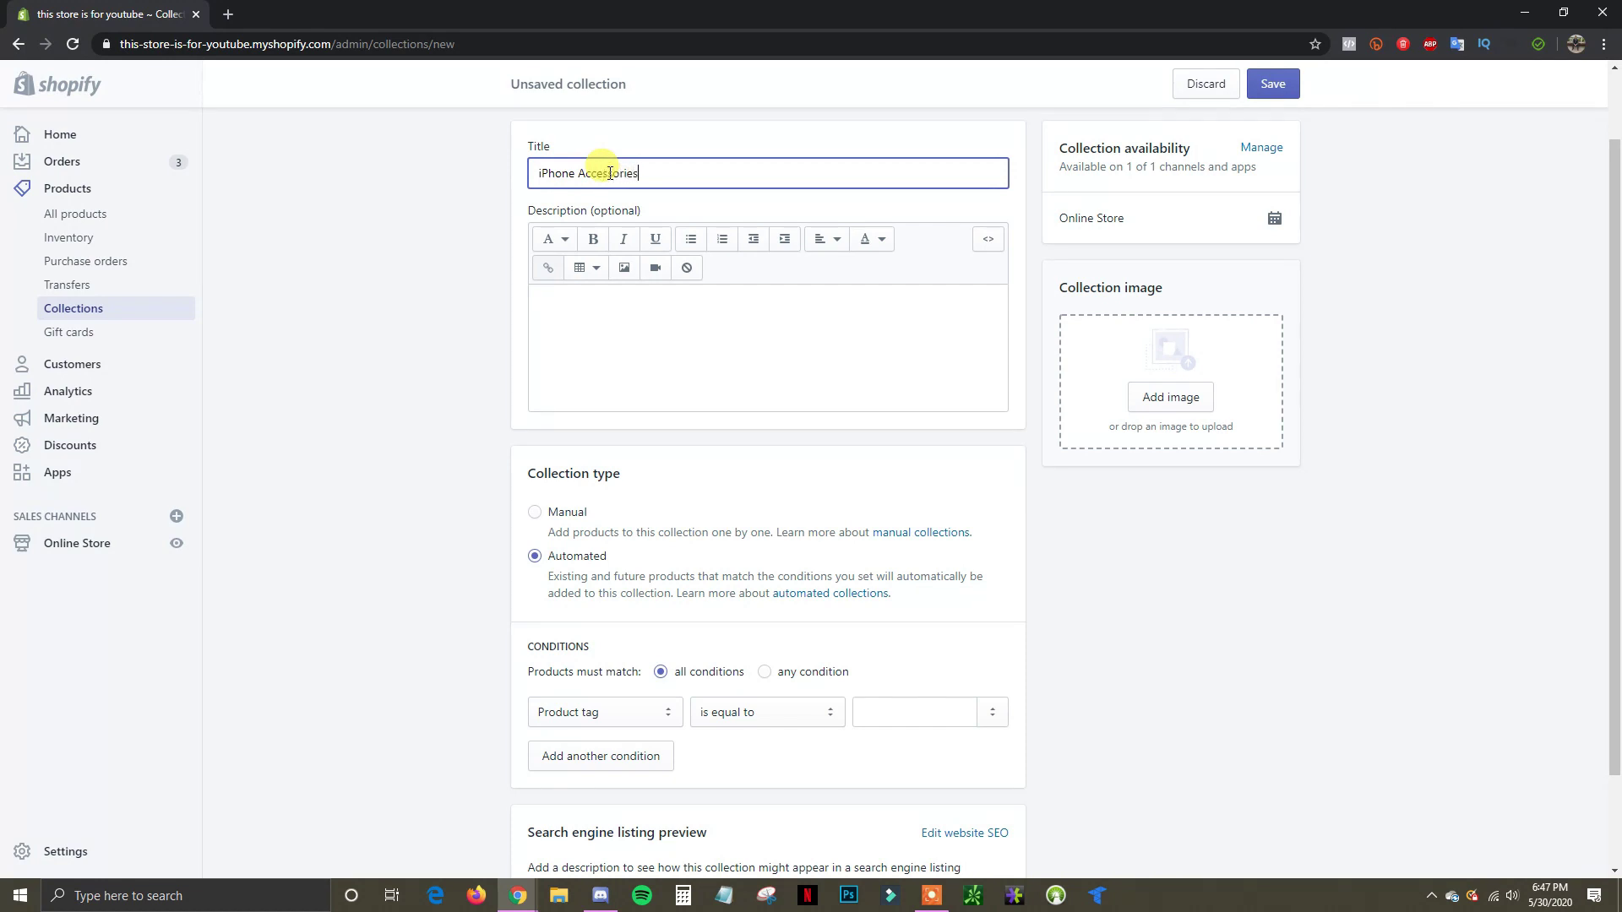
left_click(1137, 554)
Step: Open the list of all products in a separate browser tab, keeping the unsaved collection open
scroll(1137, 554, "down", 1)
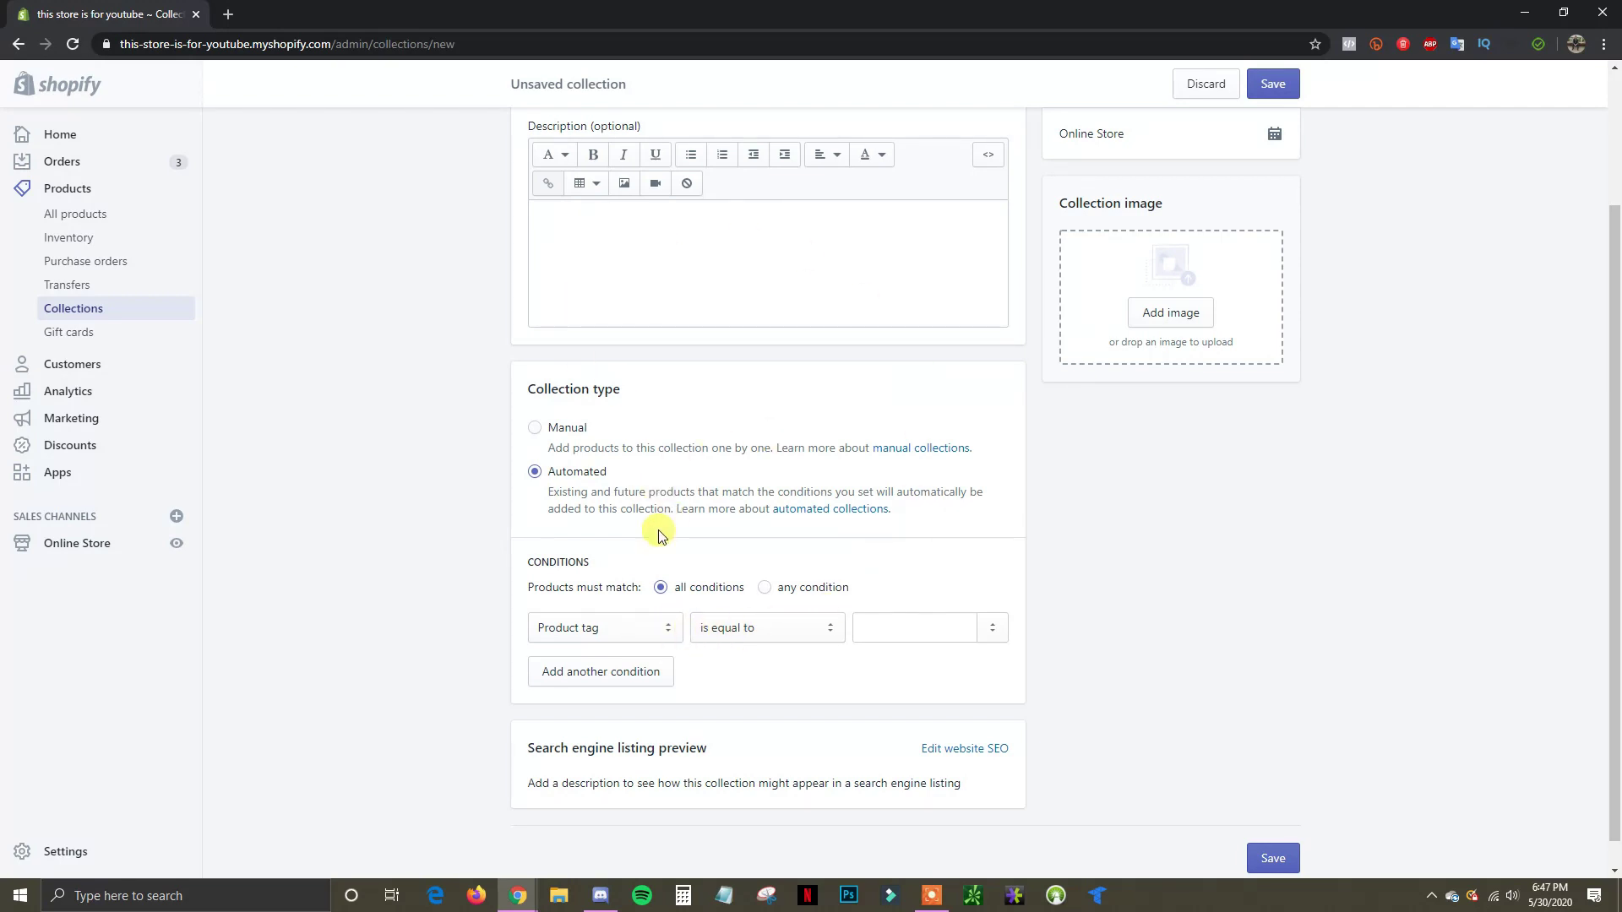
right_click(76, 222)
left_click(110, 229)
left_click(304, 14)
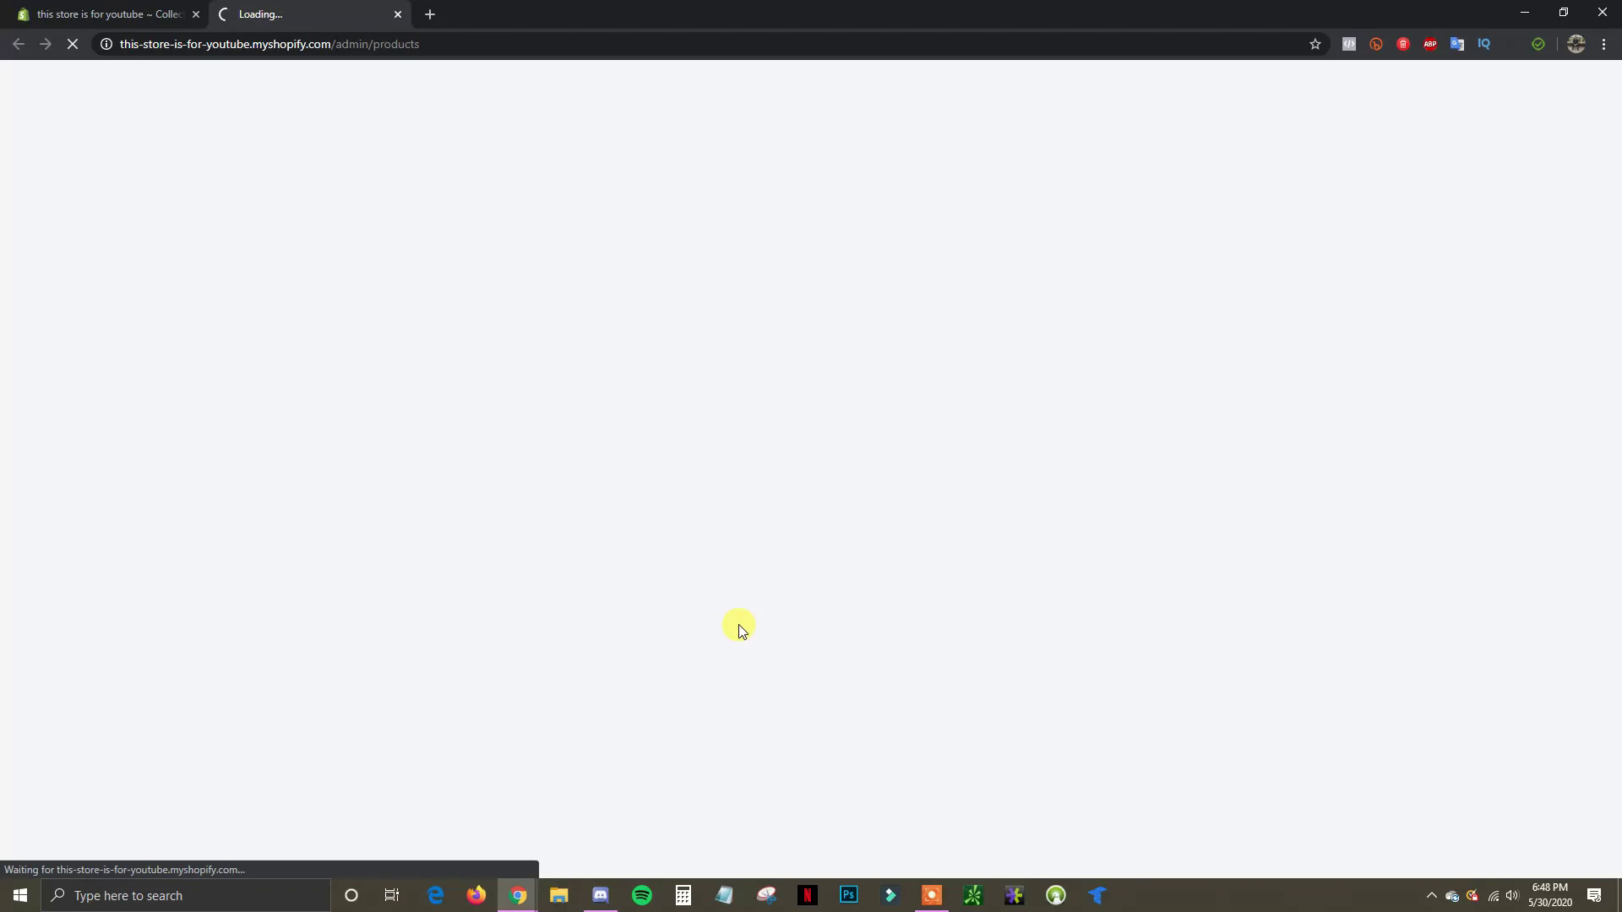
scroll(701, 630, "down", 2)
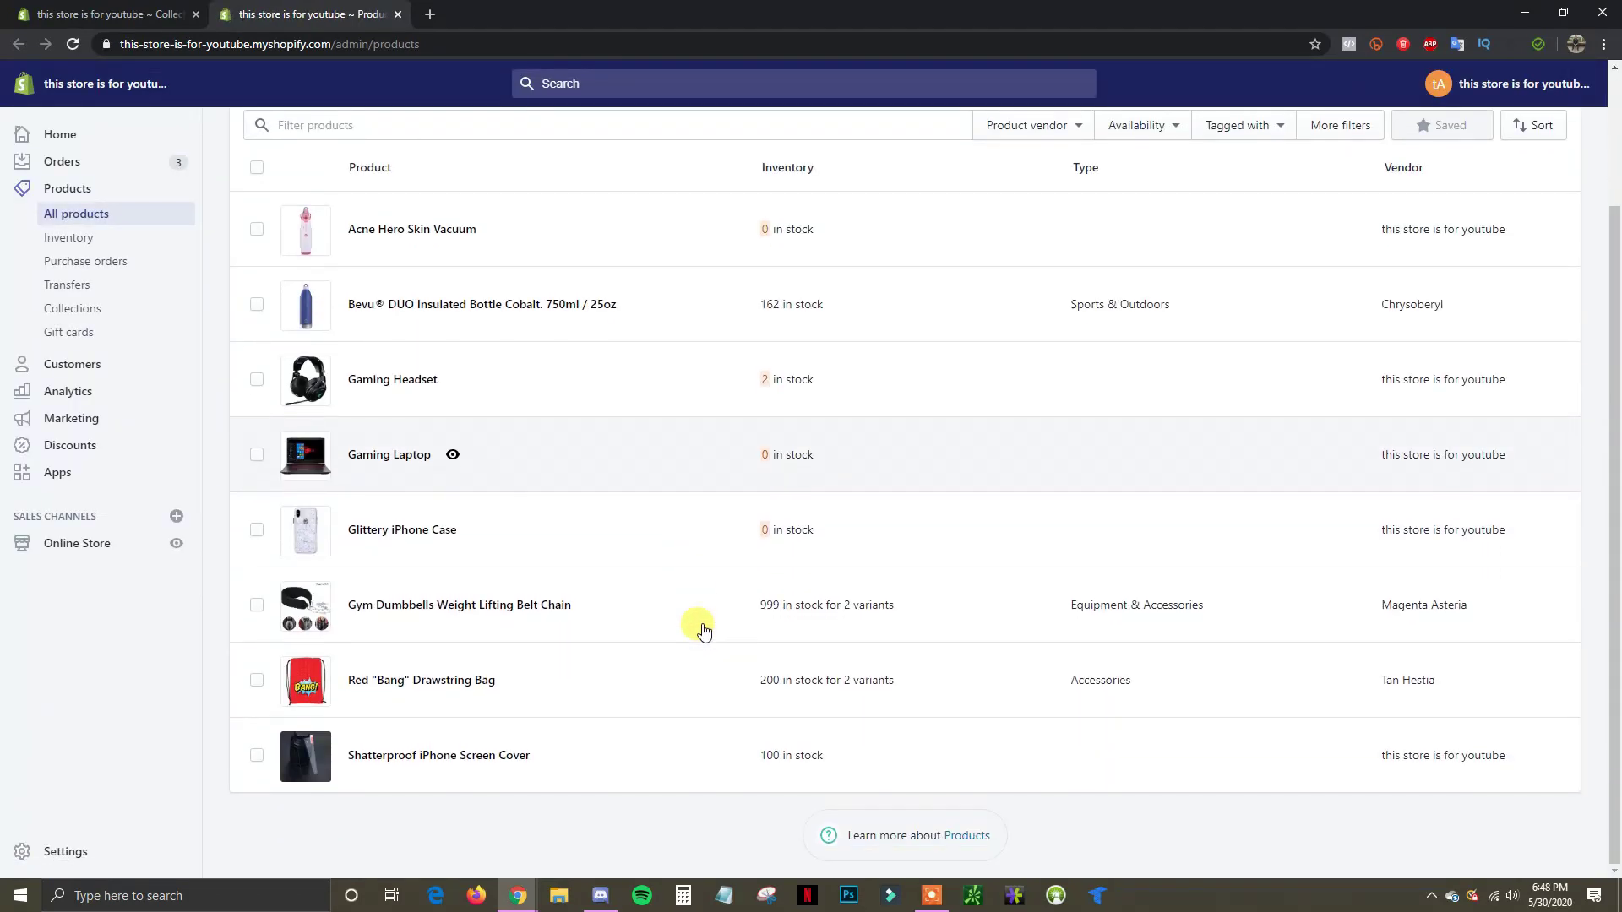
Step: Add the tag "iphone" to the Glittery iPhone Case product and save the product
left_click(394, 533)
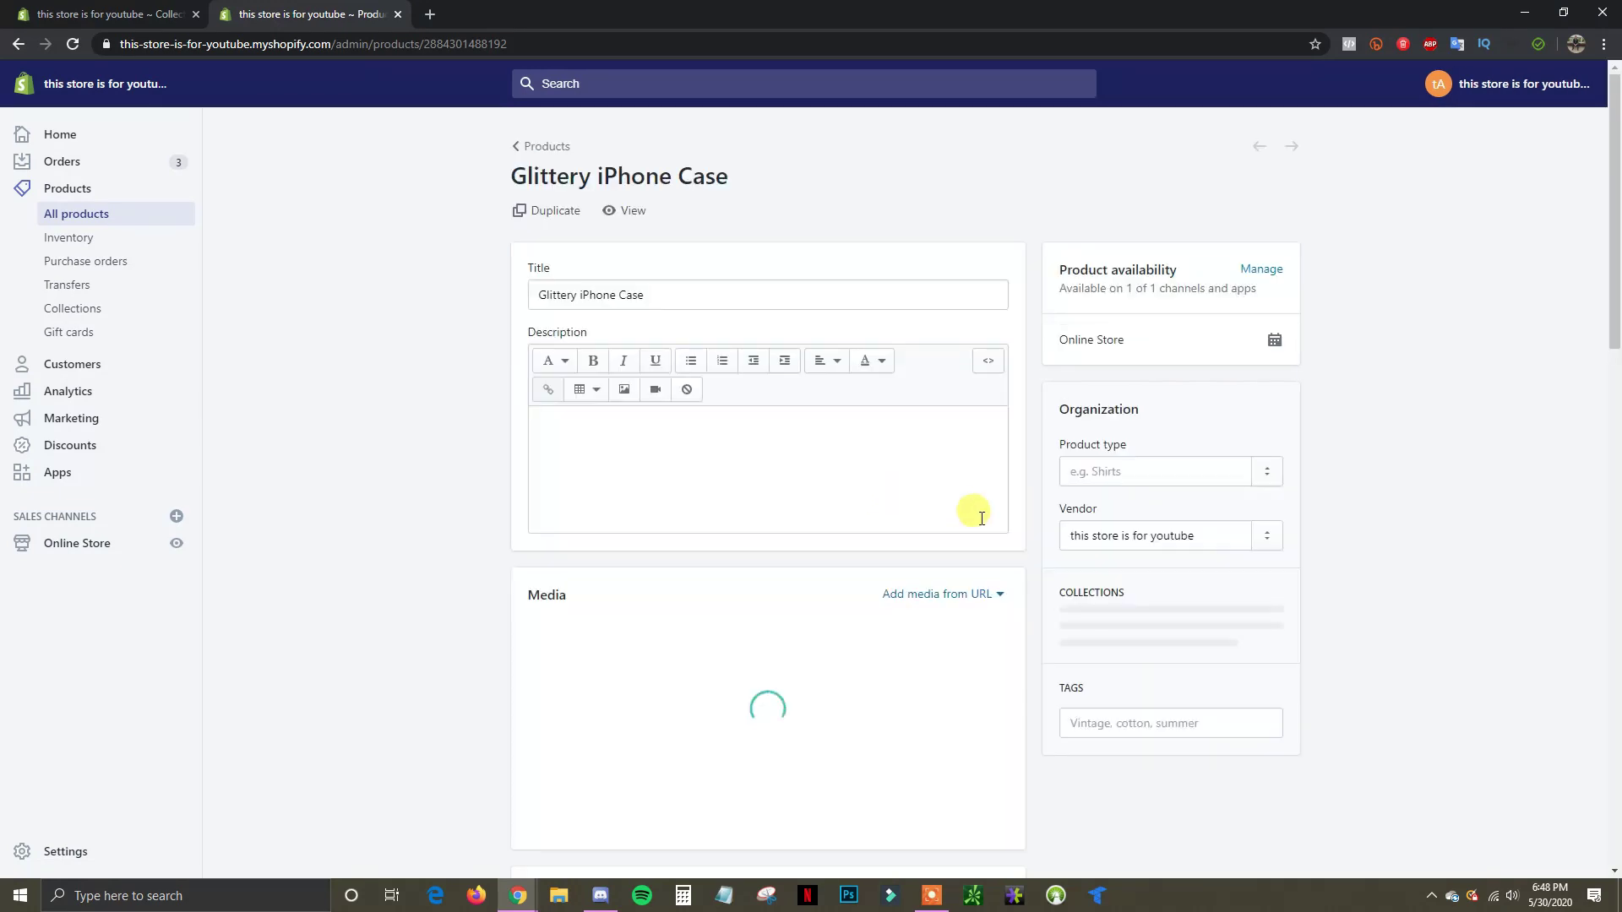
scroll(1392, 484, "down", 1)
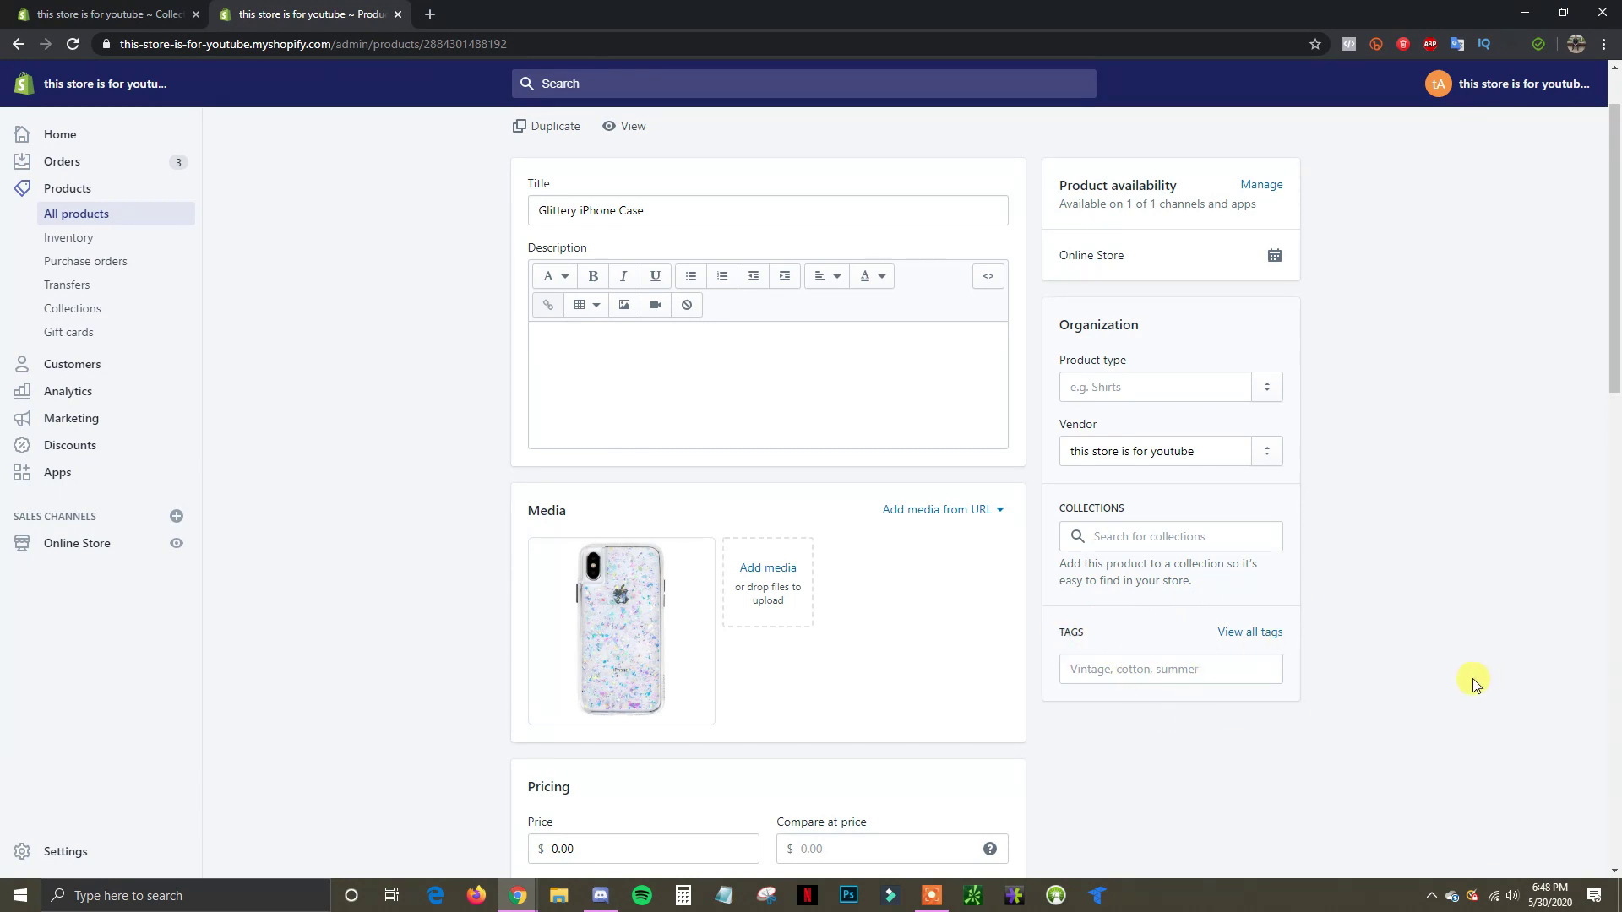
left_click(1139, 671)
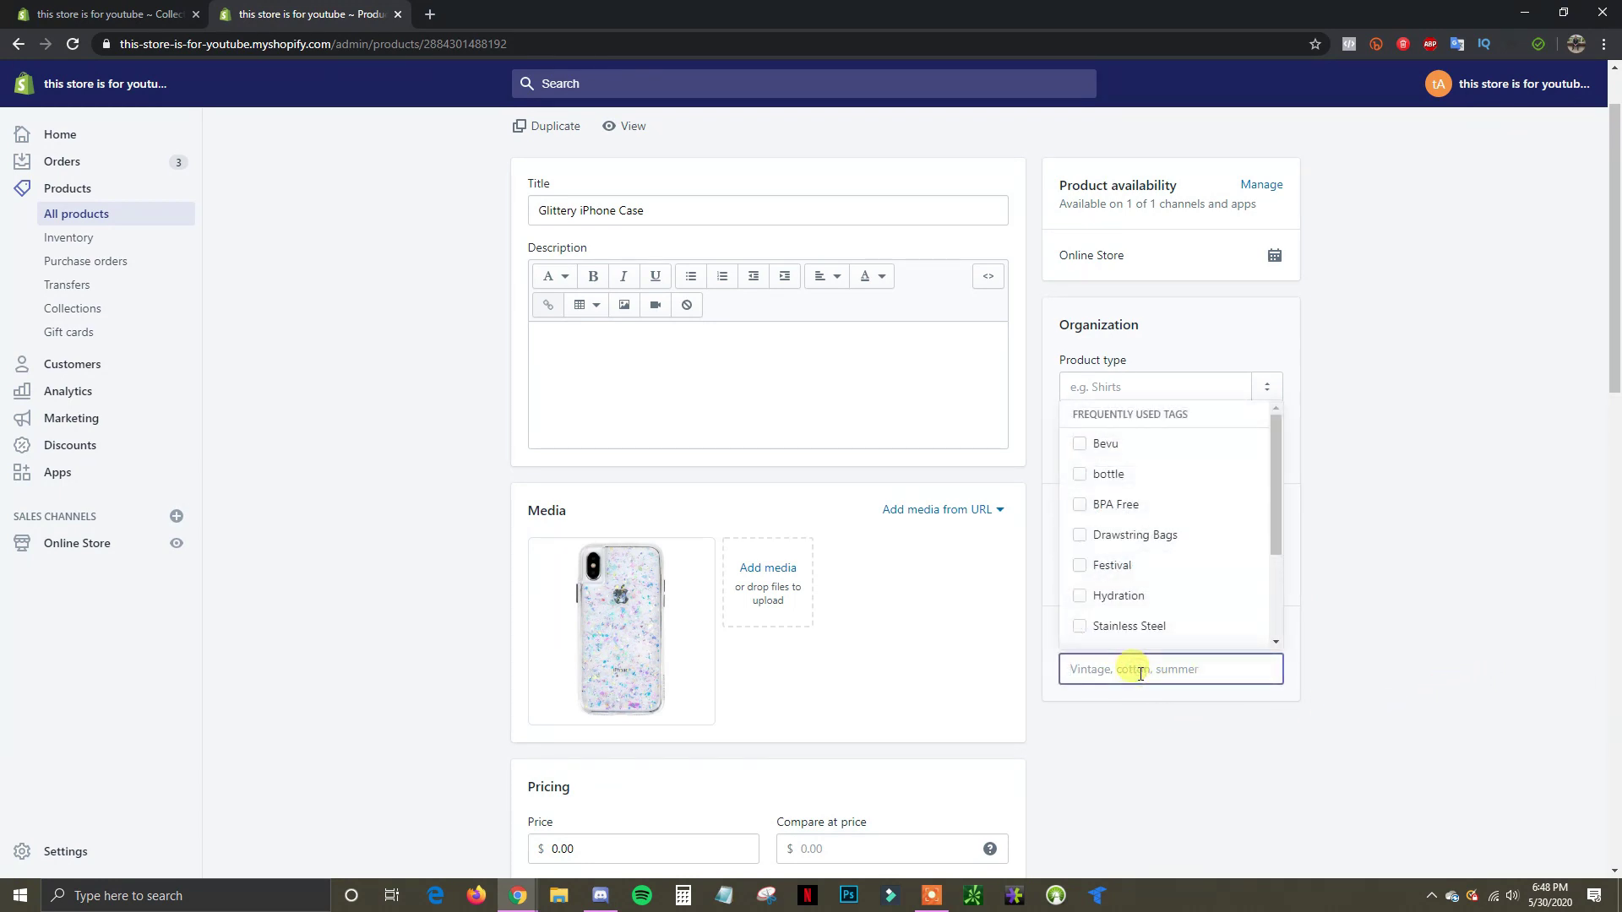
type("iphone")
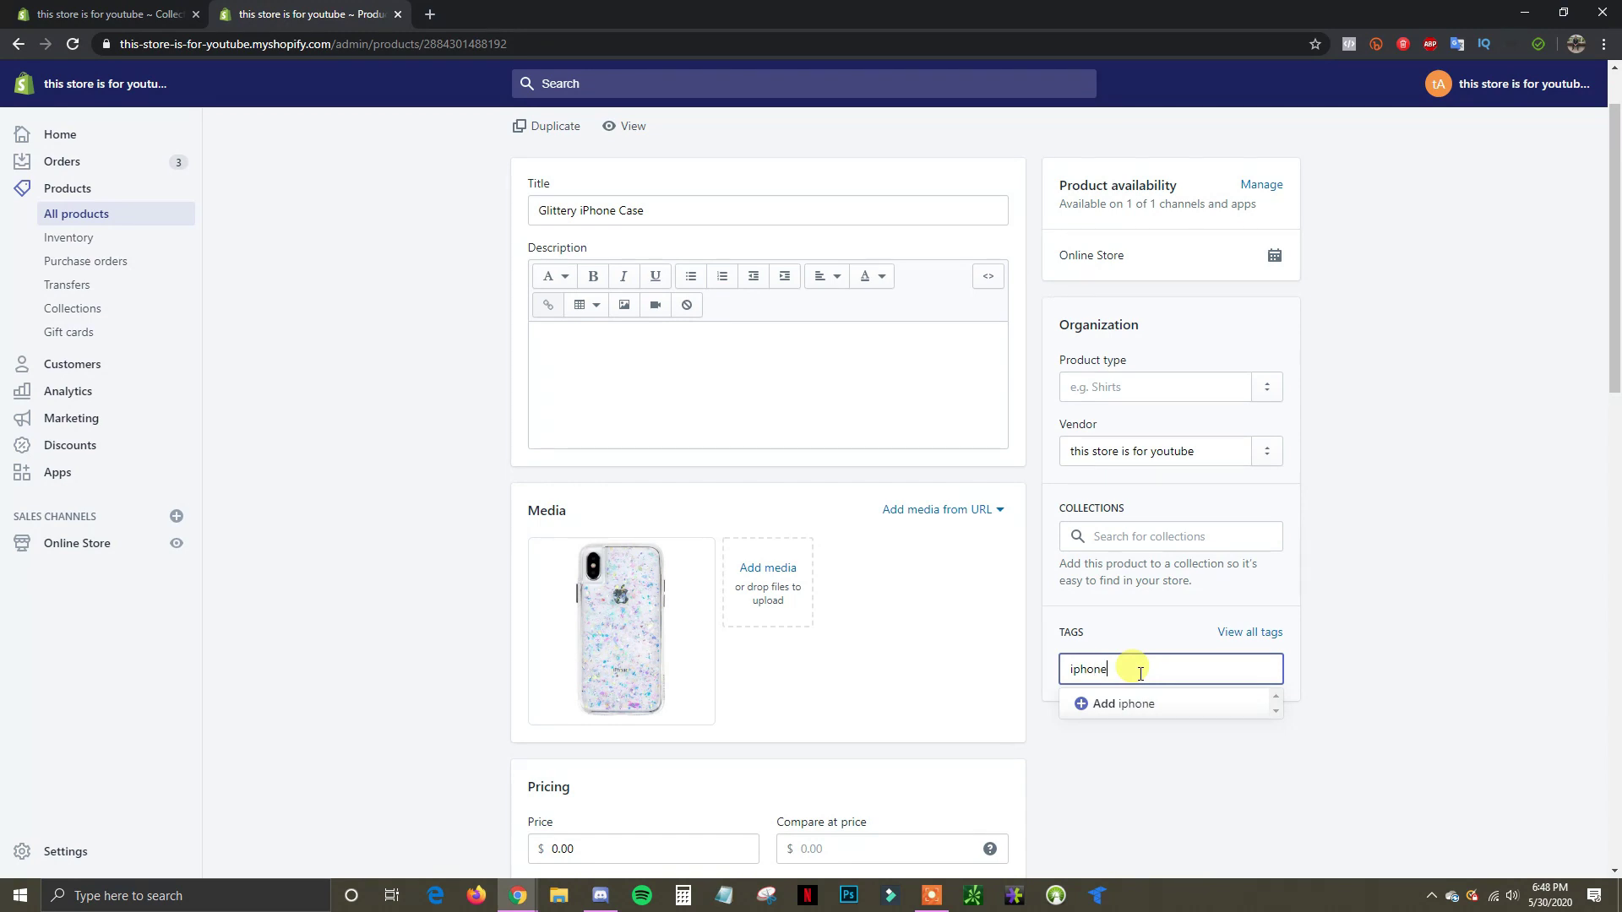
left_click(1114, 706)
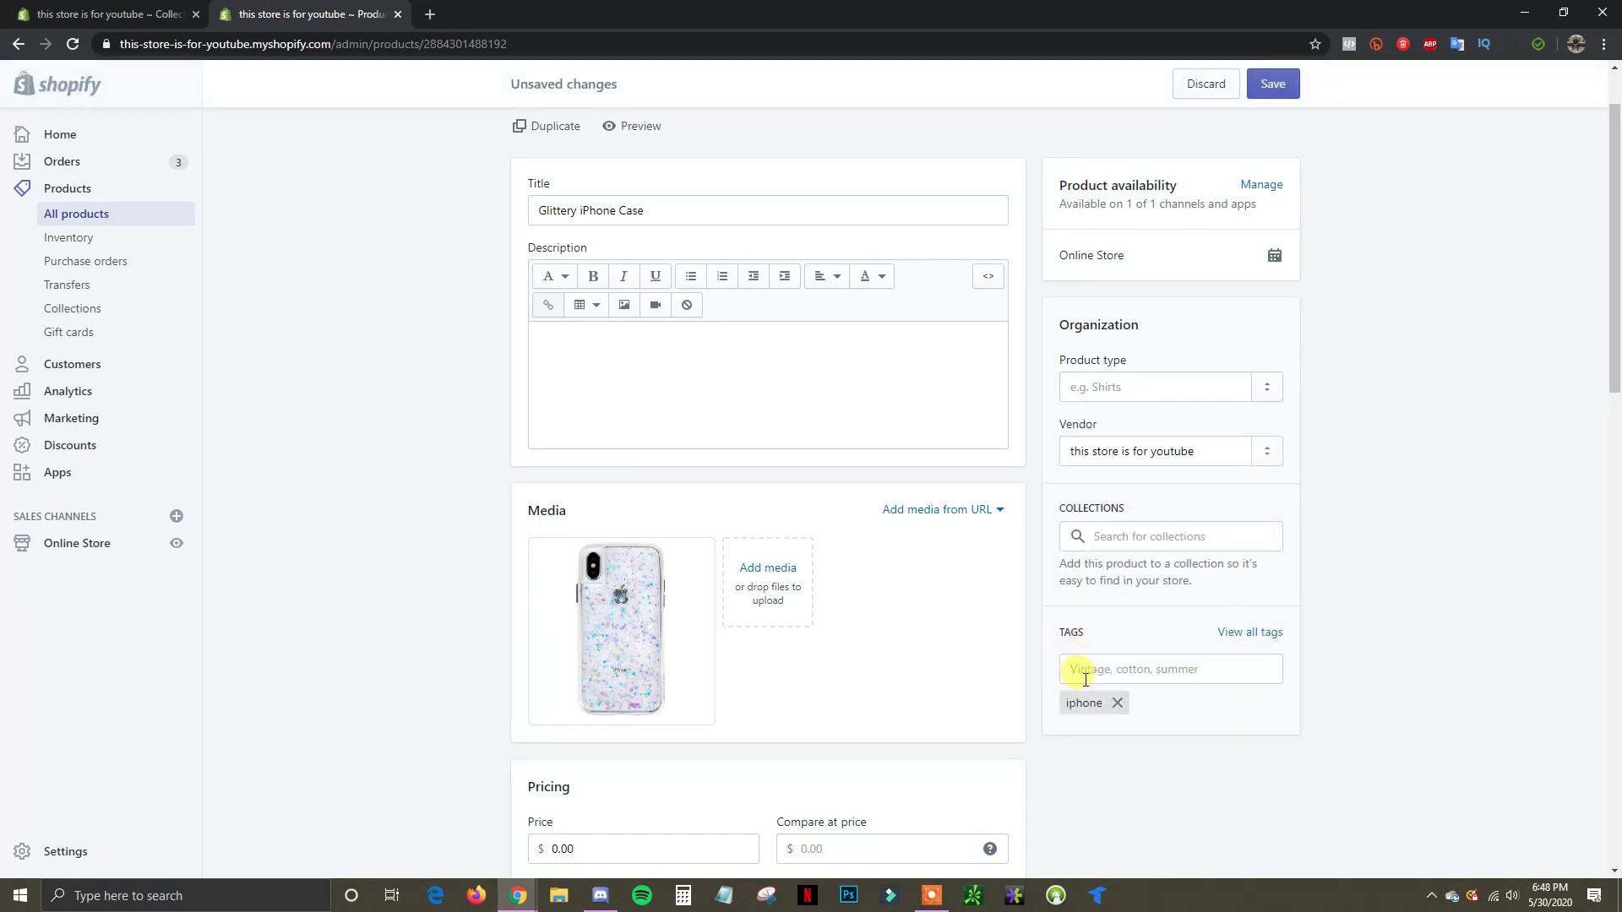
left_click(1271, 88)
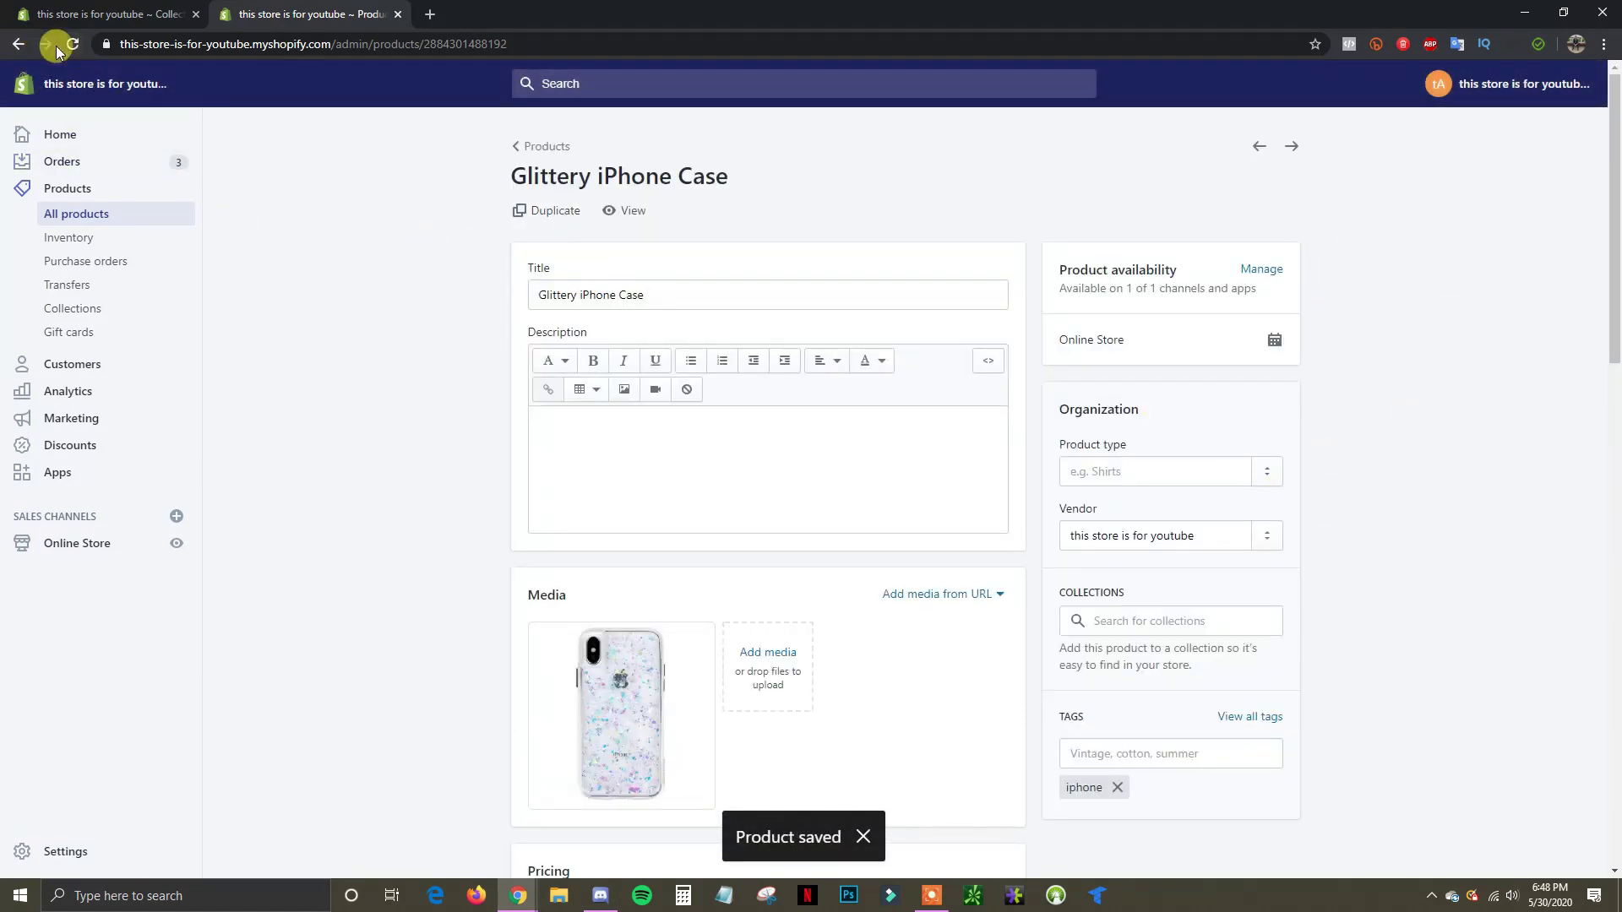
Step: Add the tag "iphone" to the Shatterproof iPhone Screen Cover product and save the product
left_click(545, 146)
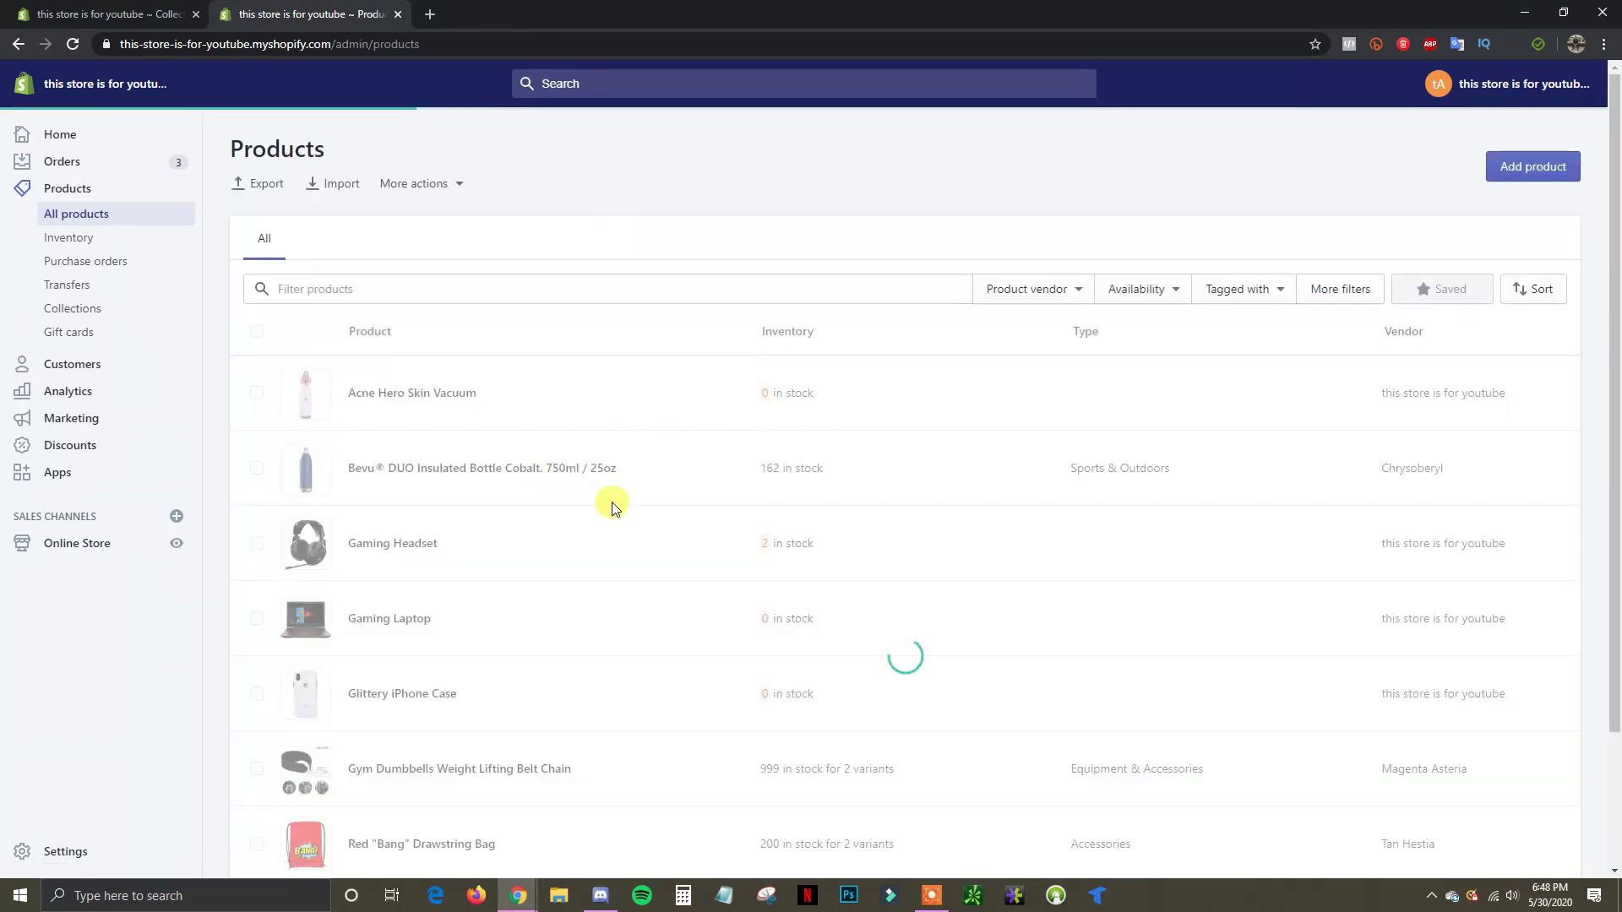
scroll(737, 555, "down", 2)
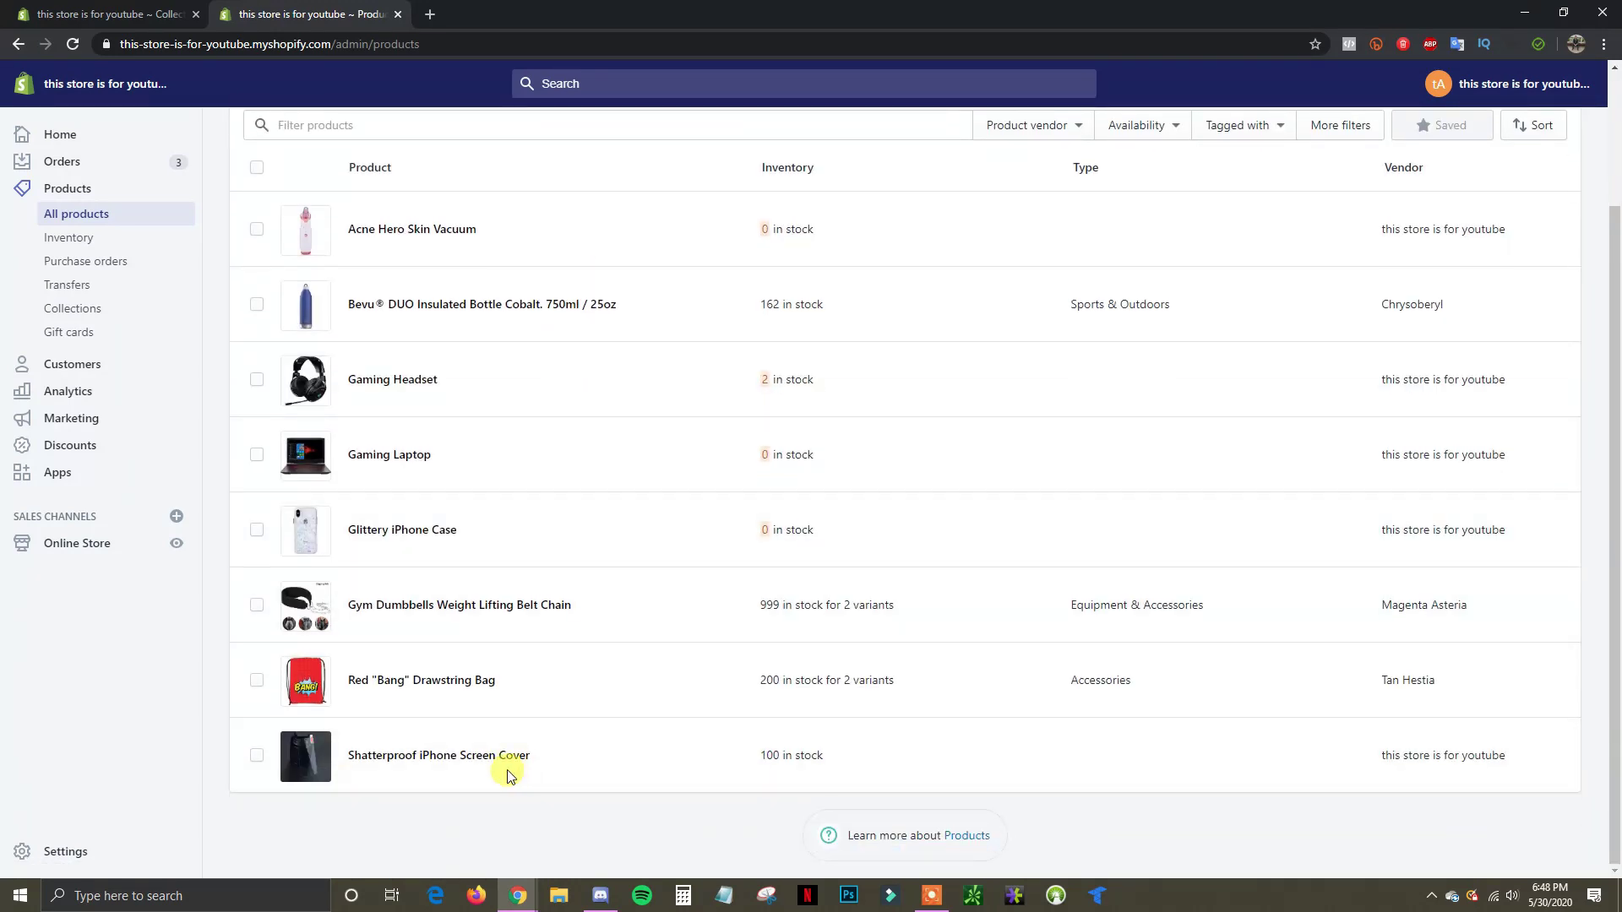
left_click(433, 755)
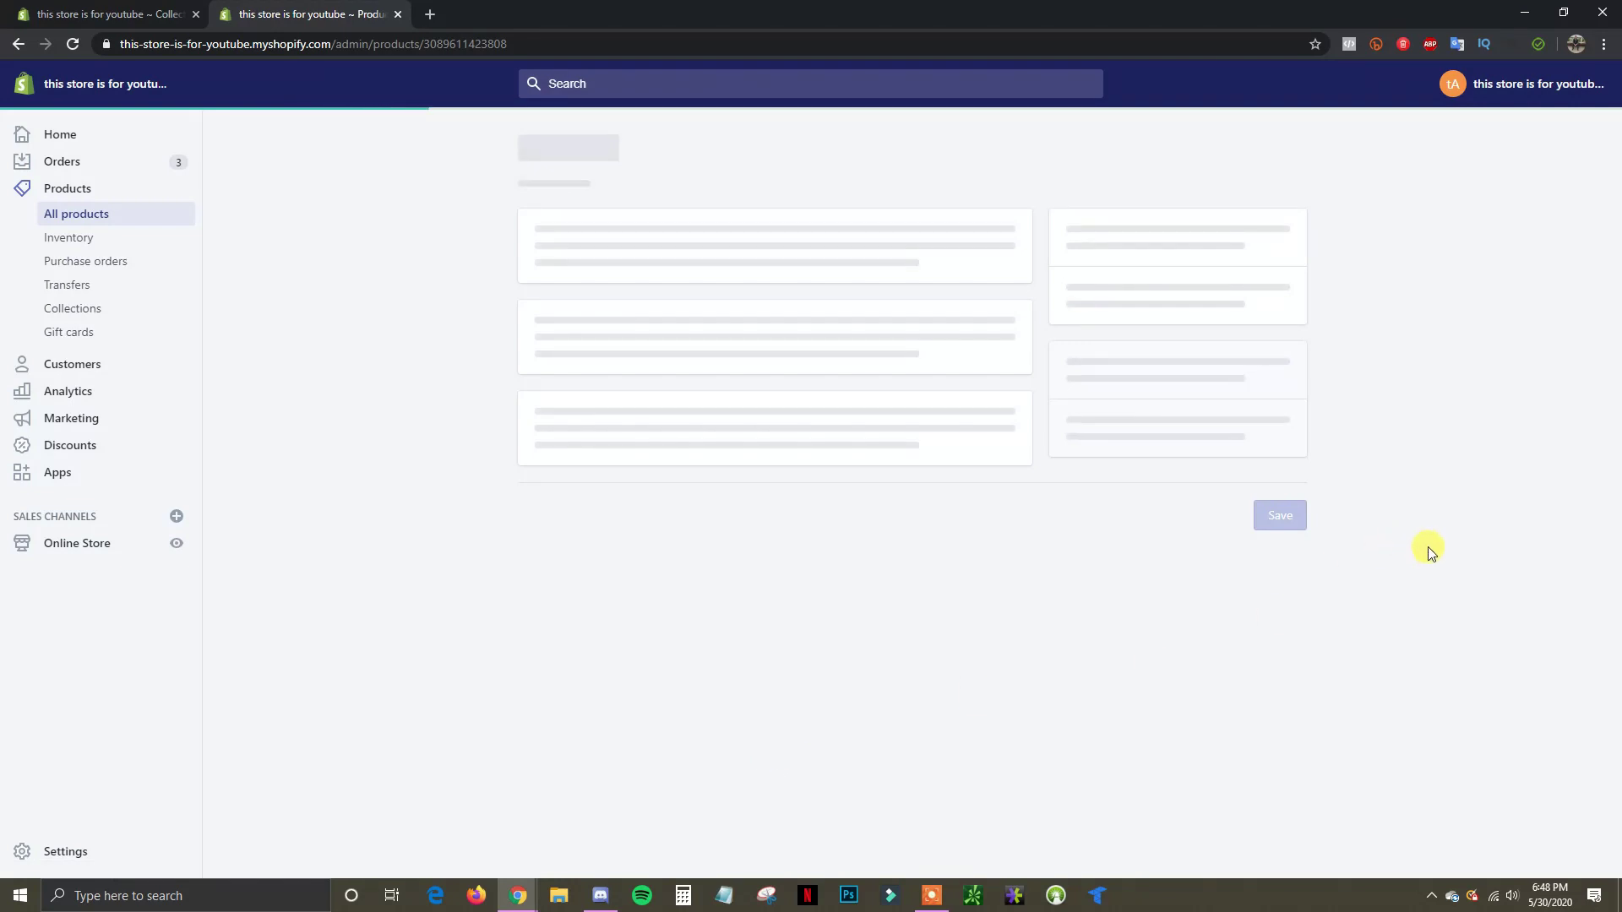
scroll(1365, 601, "down", 1)
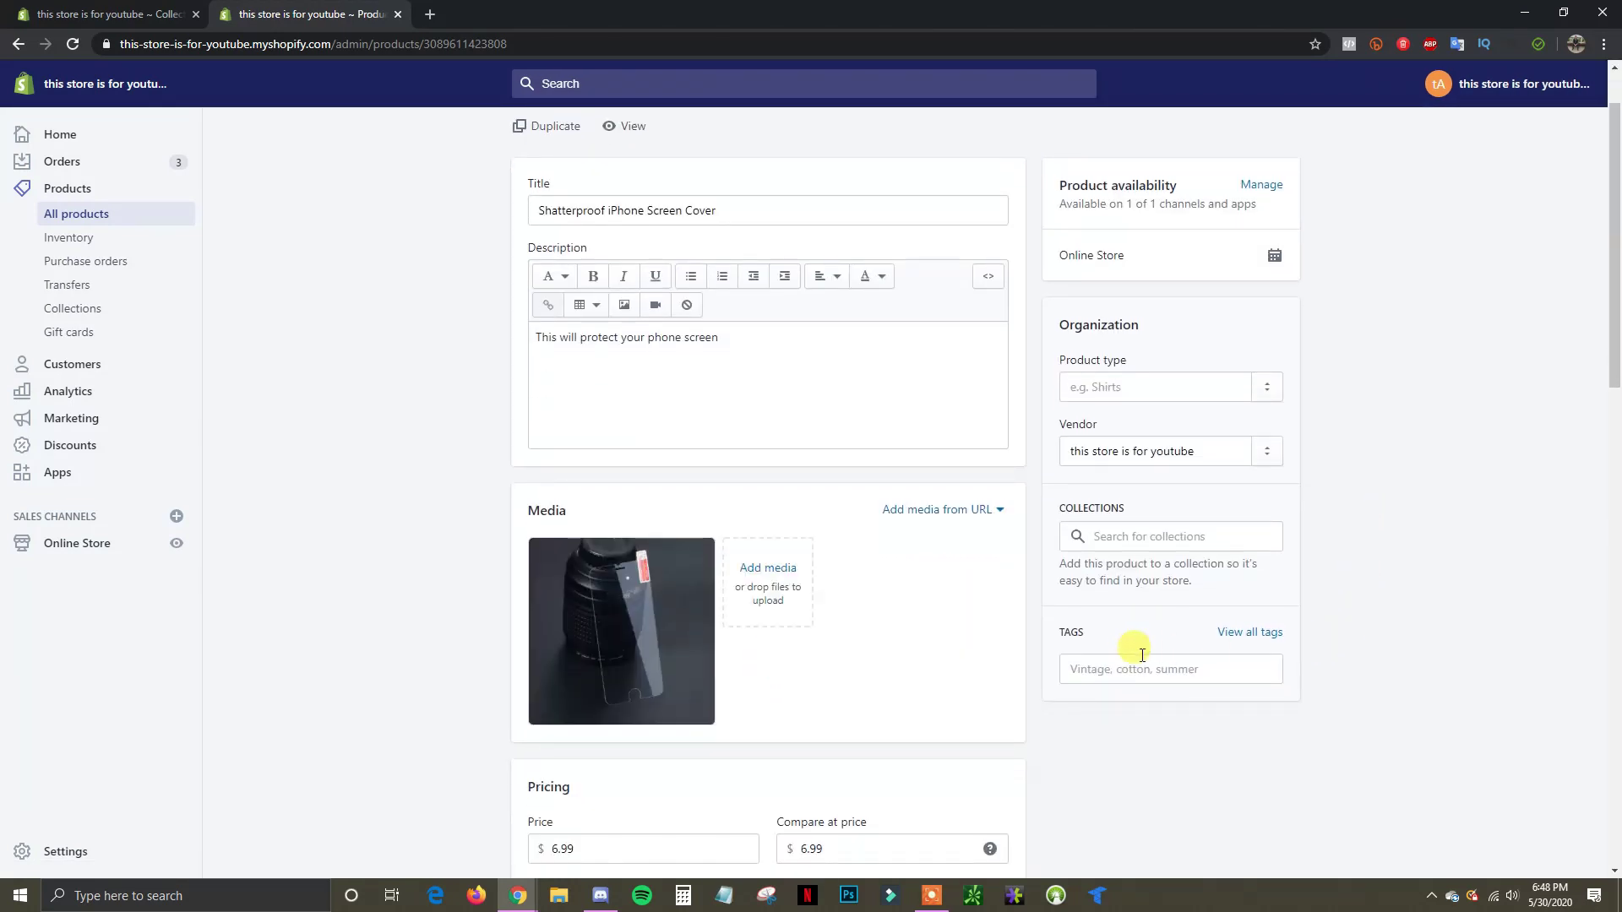
left_click(1132, 667)
type("iphone")
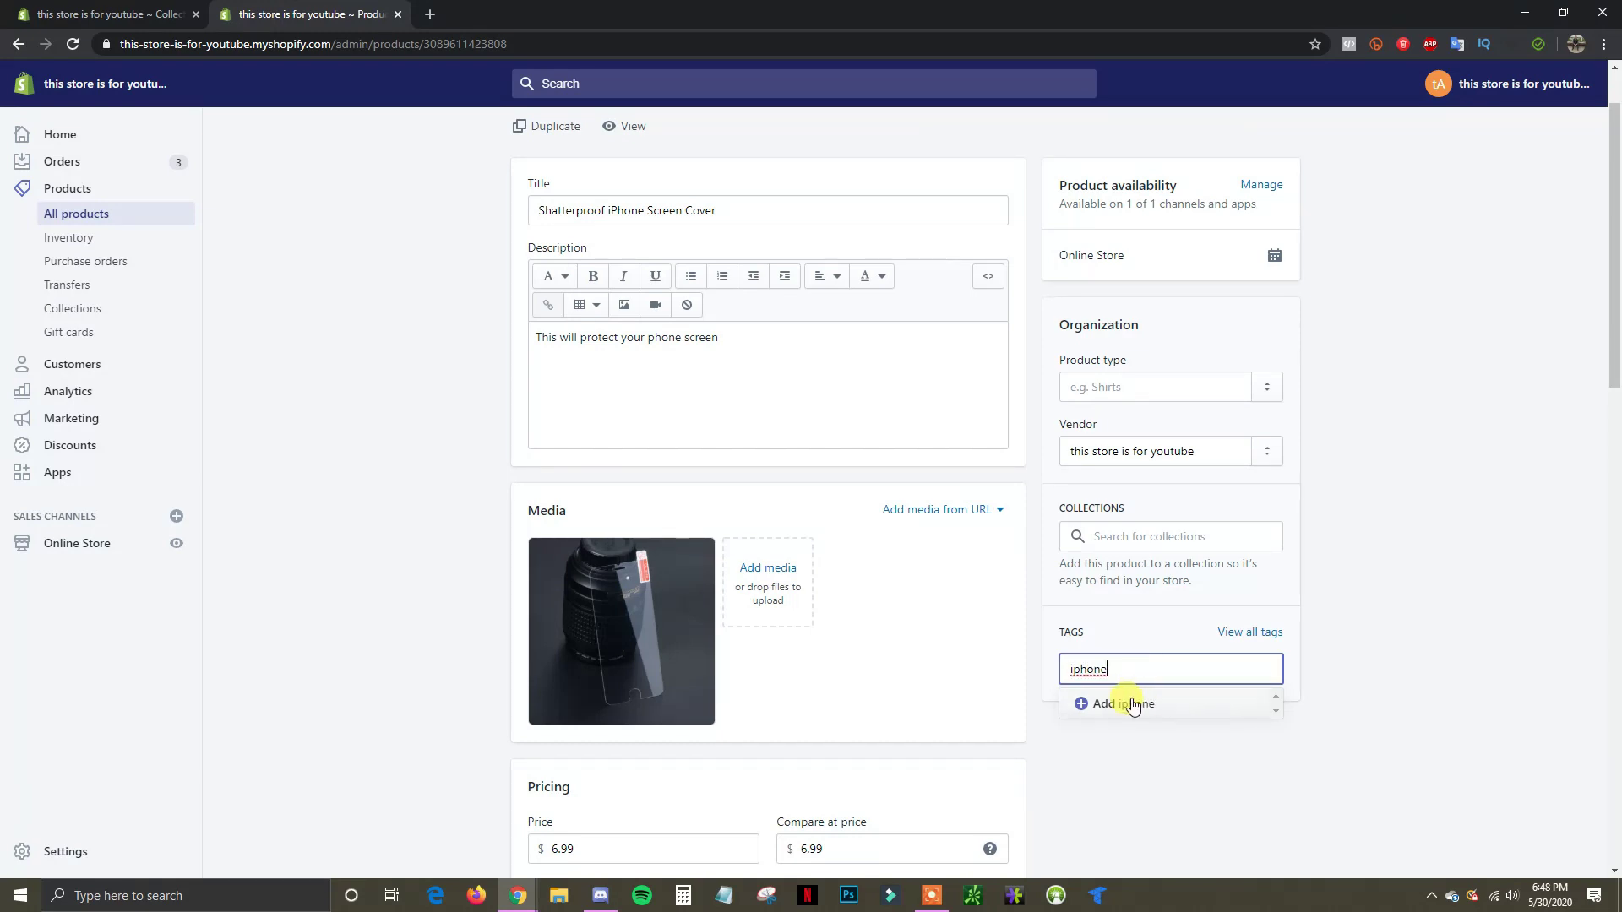
left_click(1125, 703)
left_click(1270, 85)
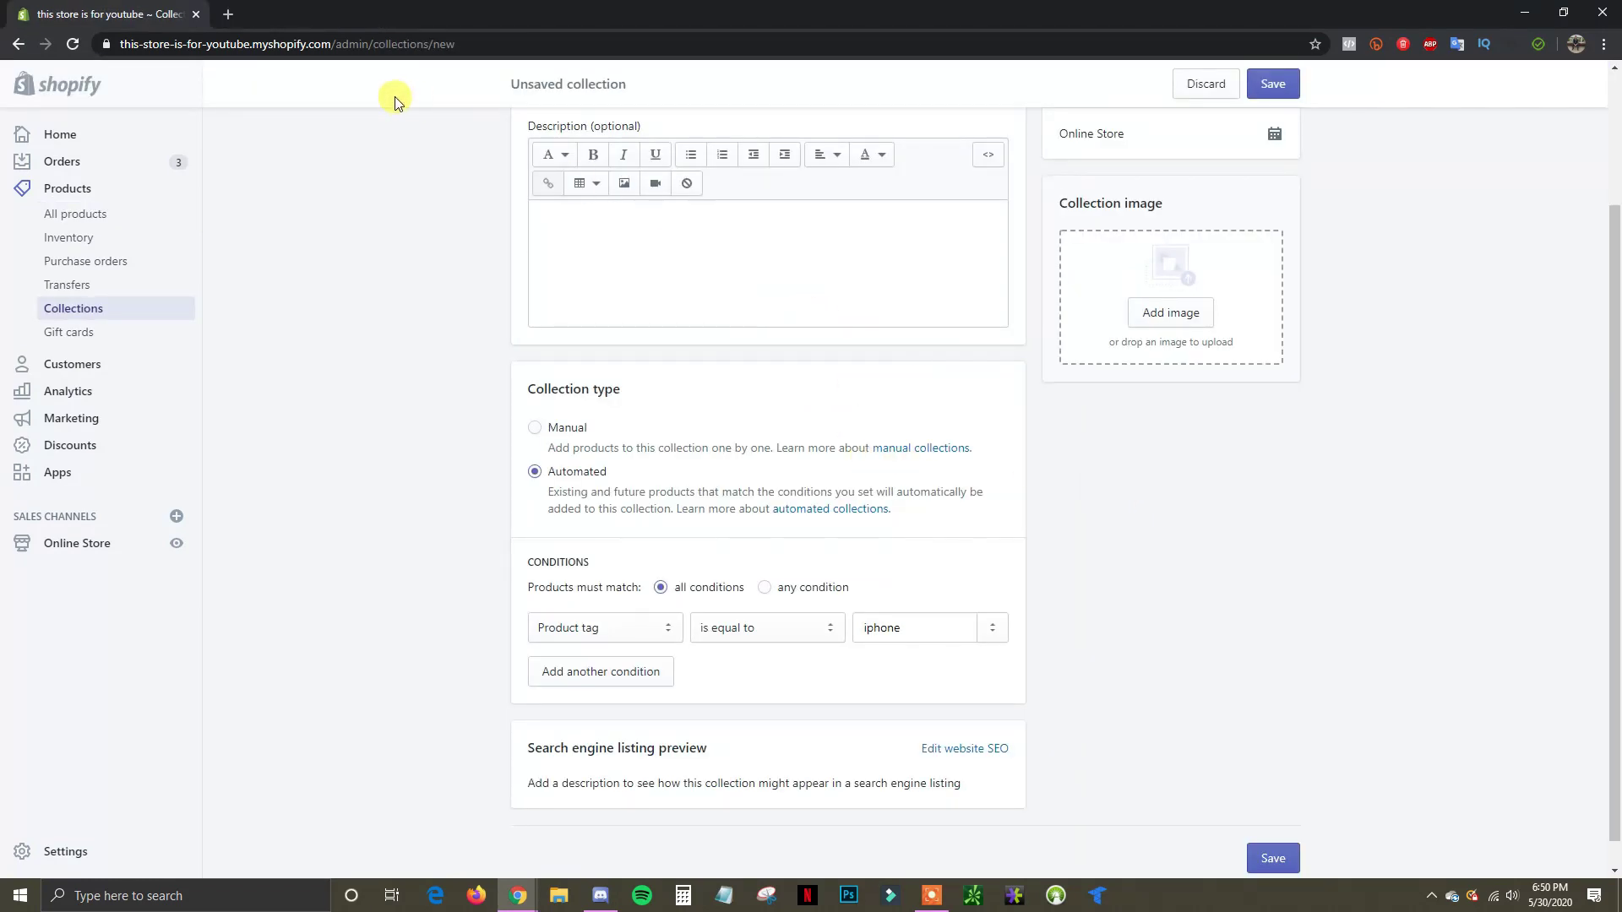
Step: Save the automated iPhone Accessories collection with the condition product tag is equal to "iphone" and check its product list
scroll(1108, 443, "up", 1)
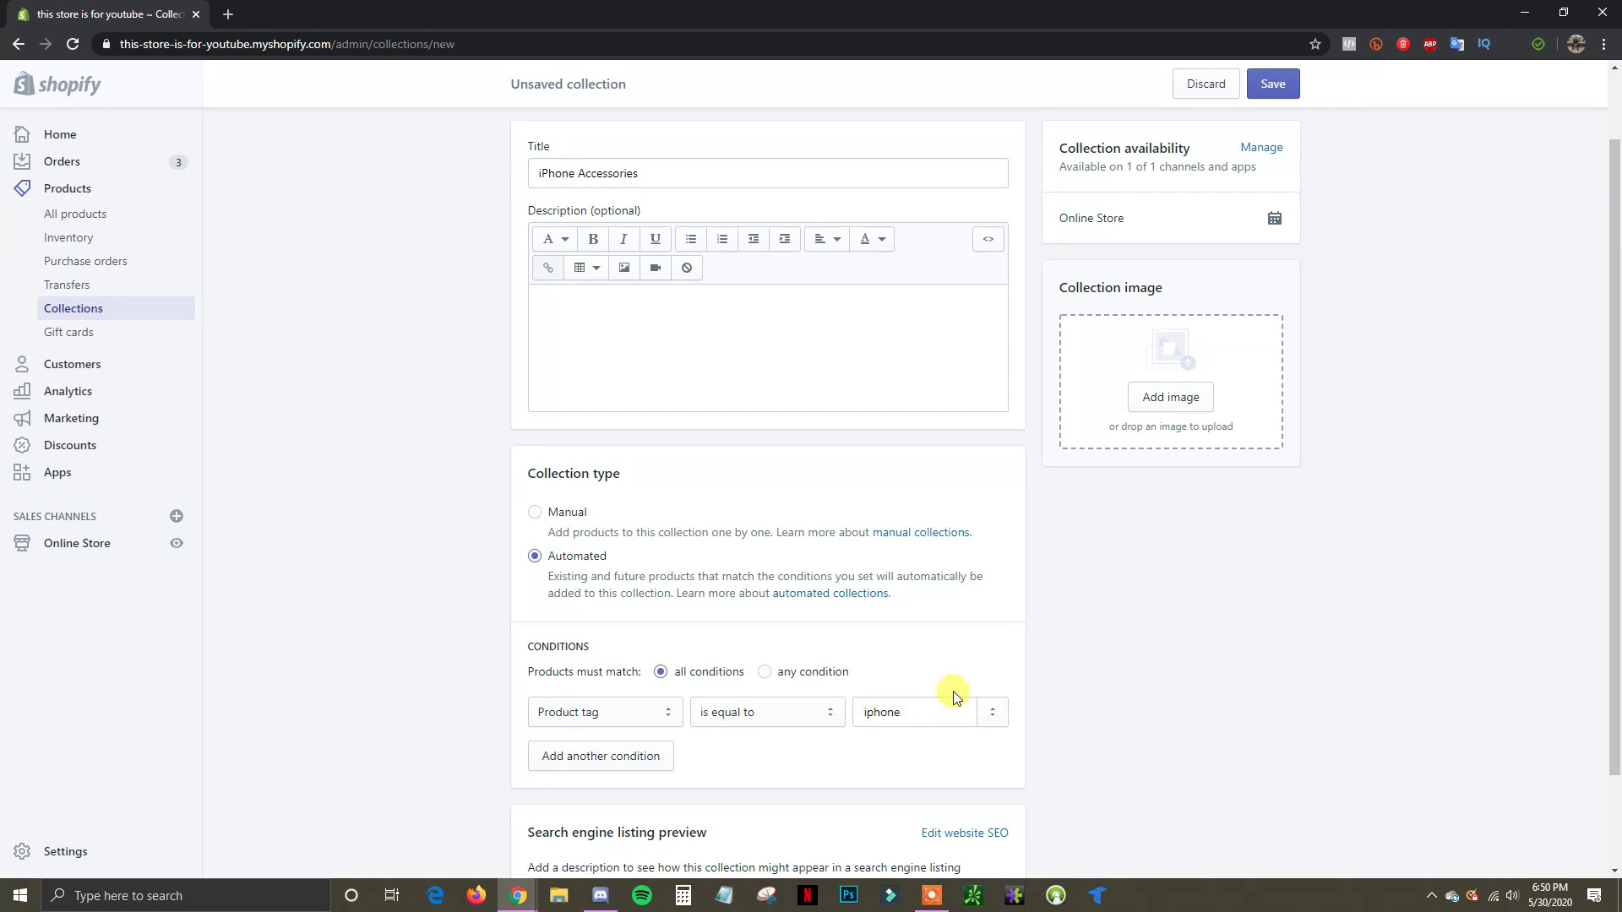
scroll(1126, 677, "down", 1)
scroll(1073, 702, "down", 1)
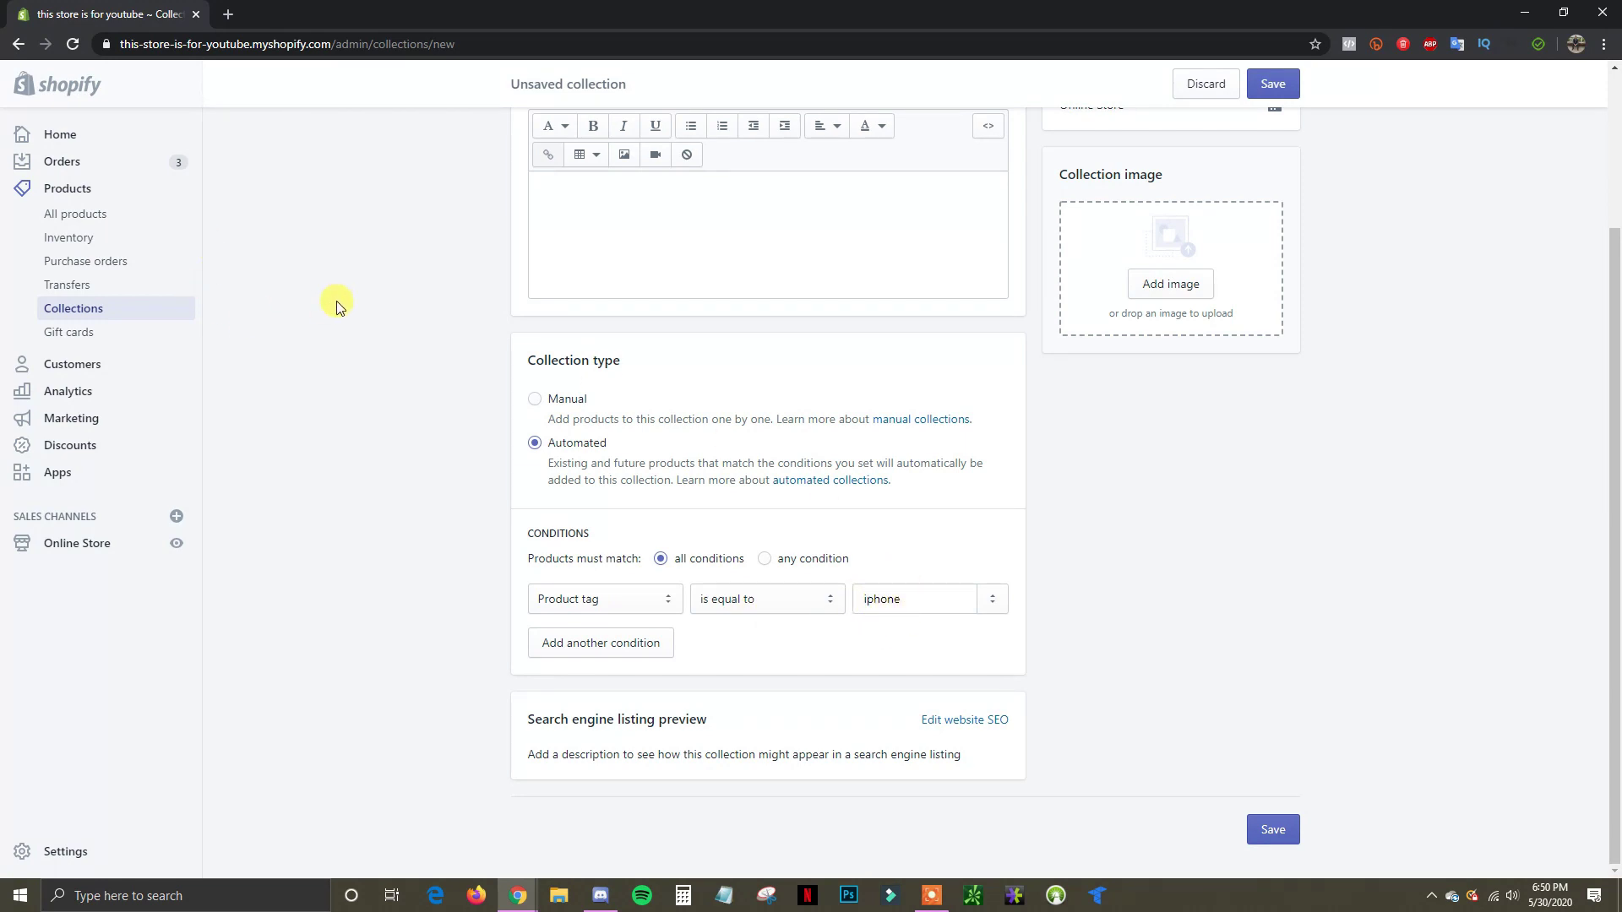
left_click(1298, 830)
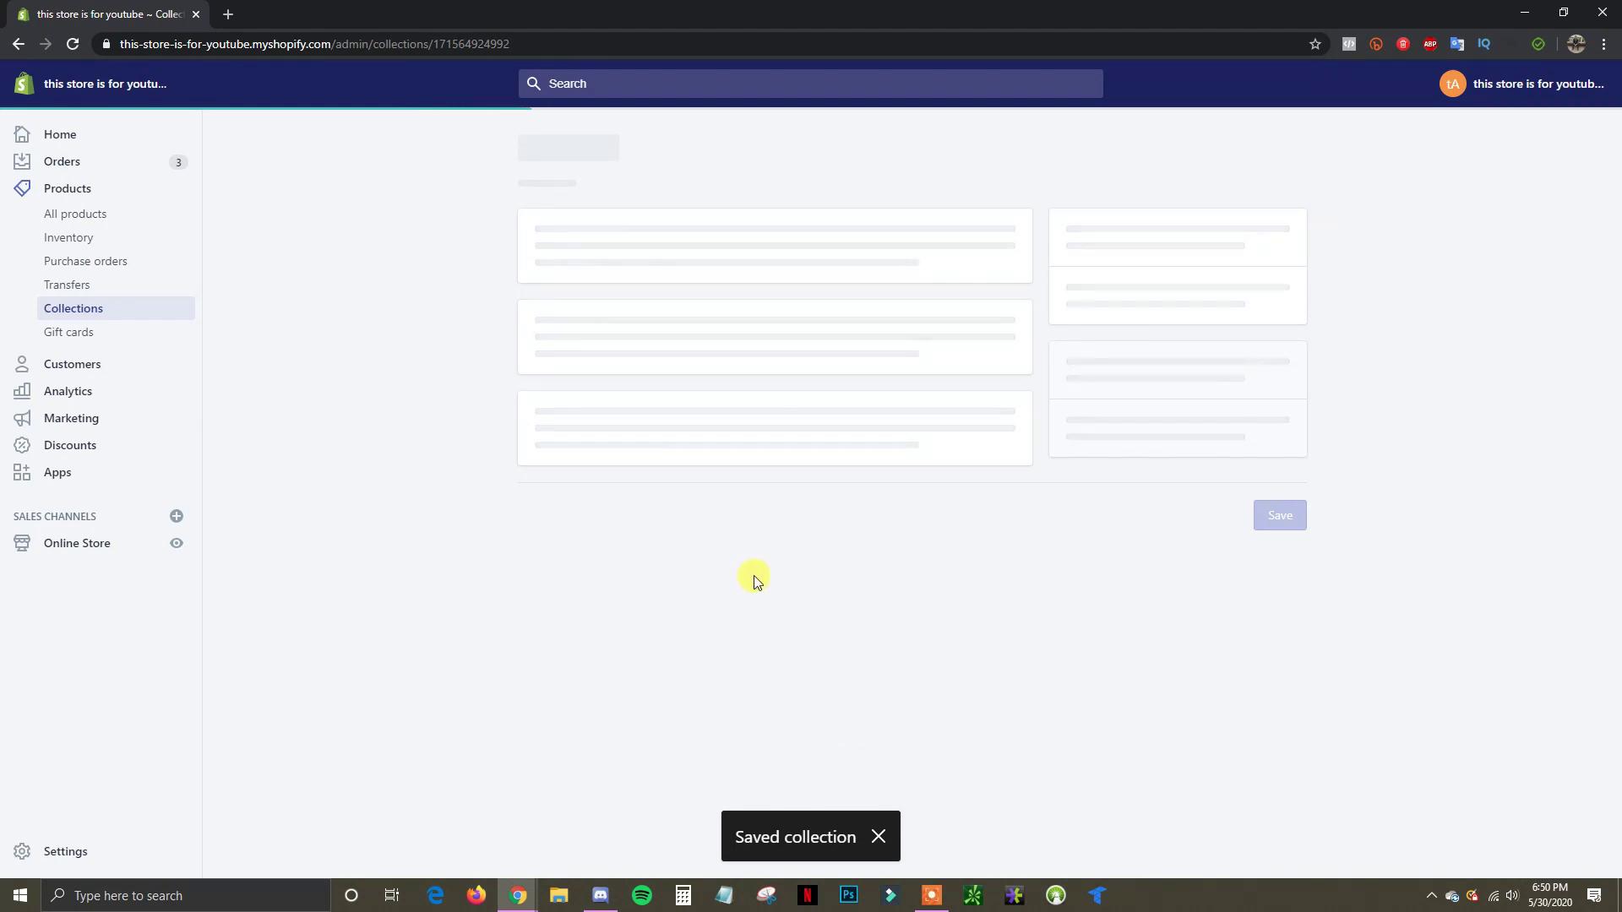
scroll(1273, 536, "down", 3)
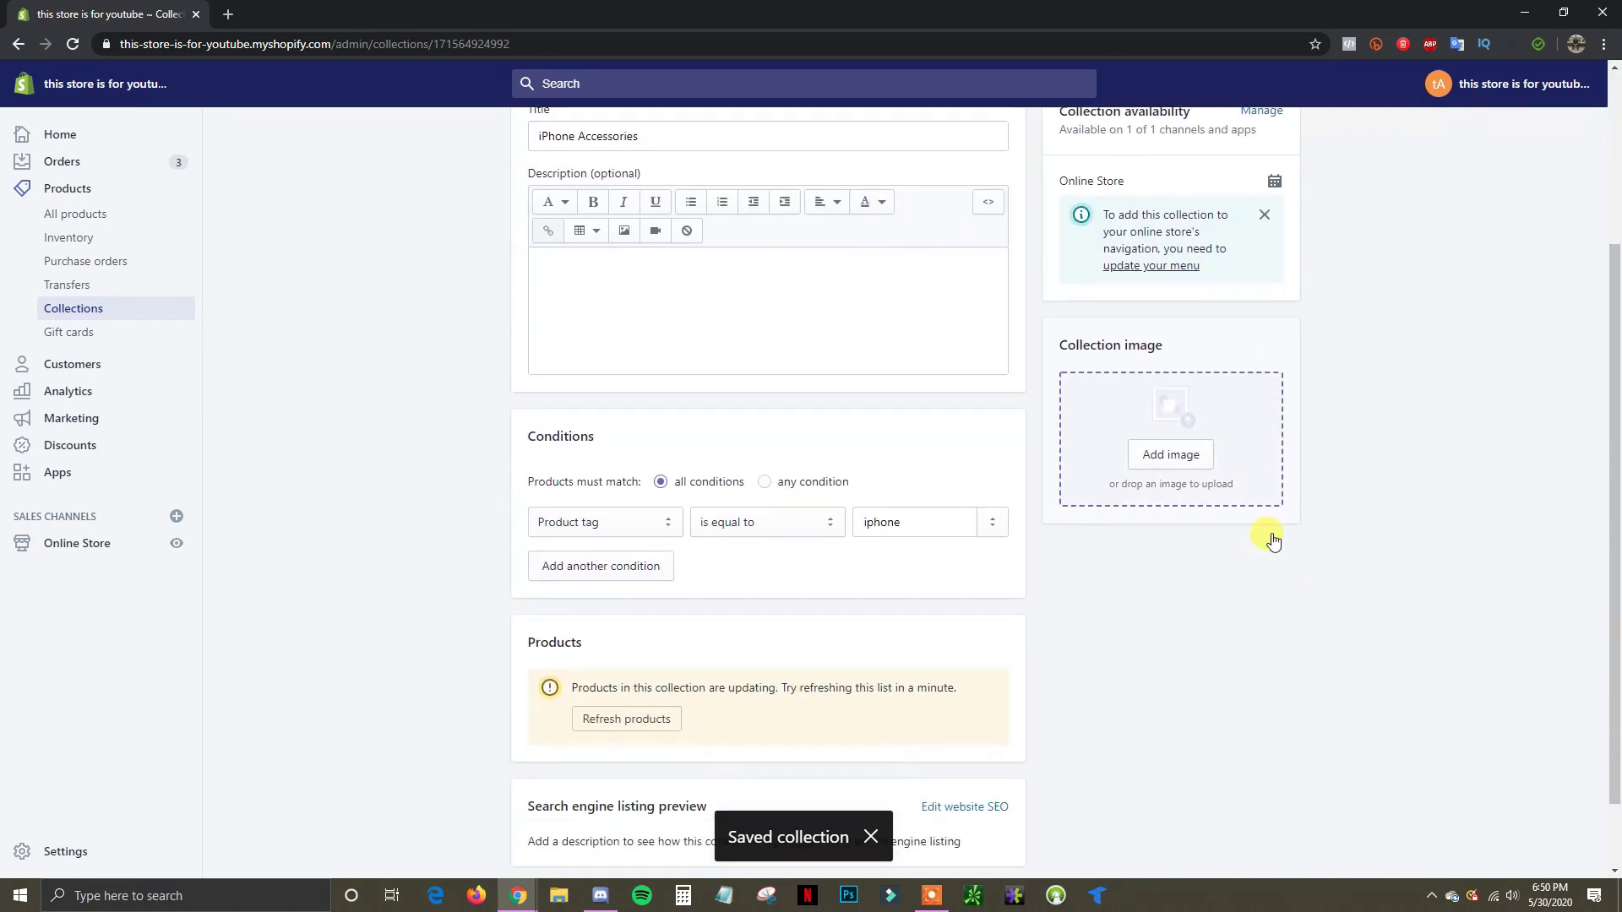
scroll(1180, 559, "down", 1)
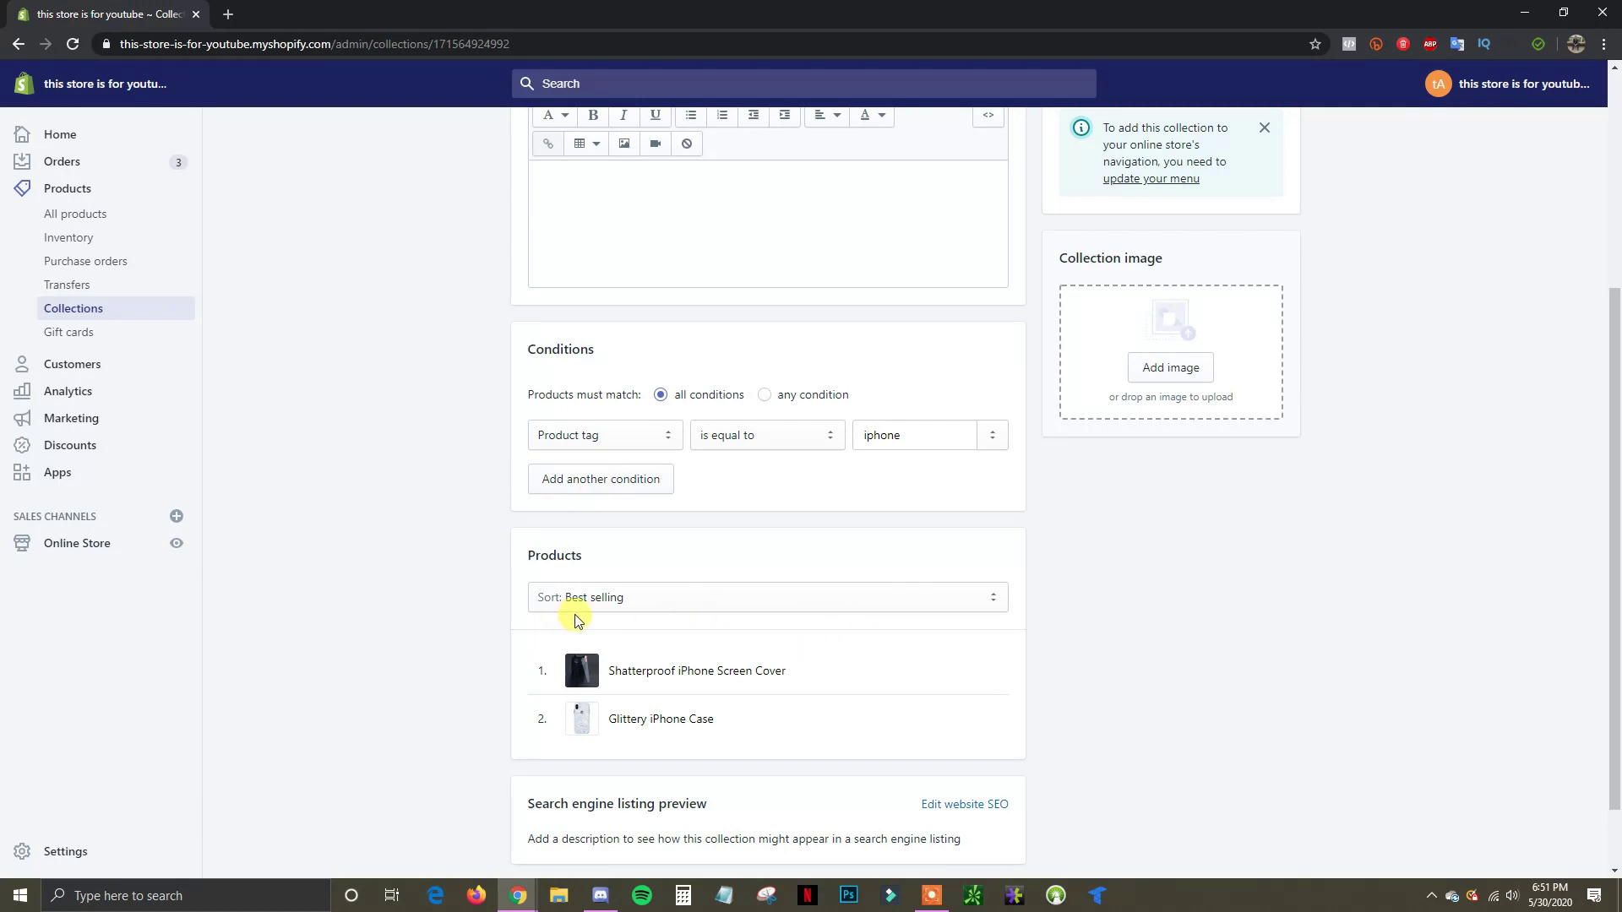
scroll(575, 616, "up", 4)
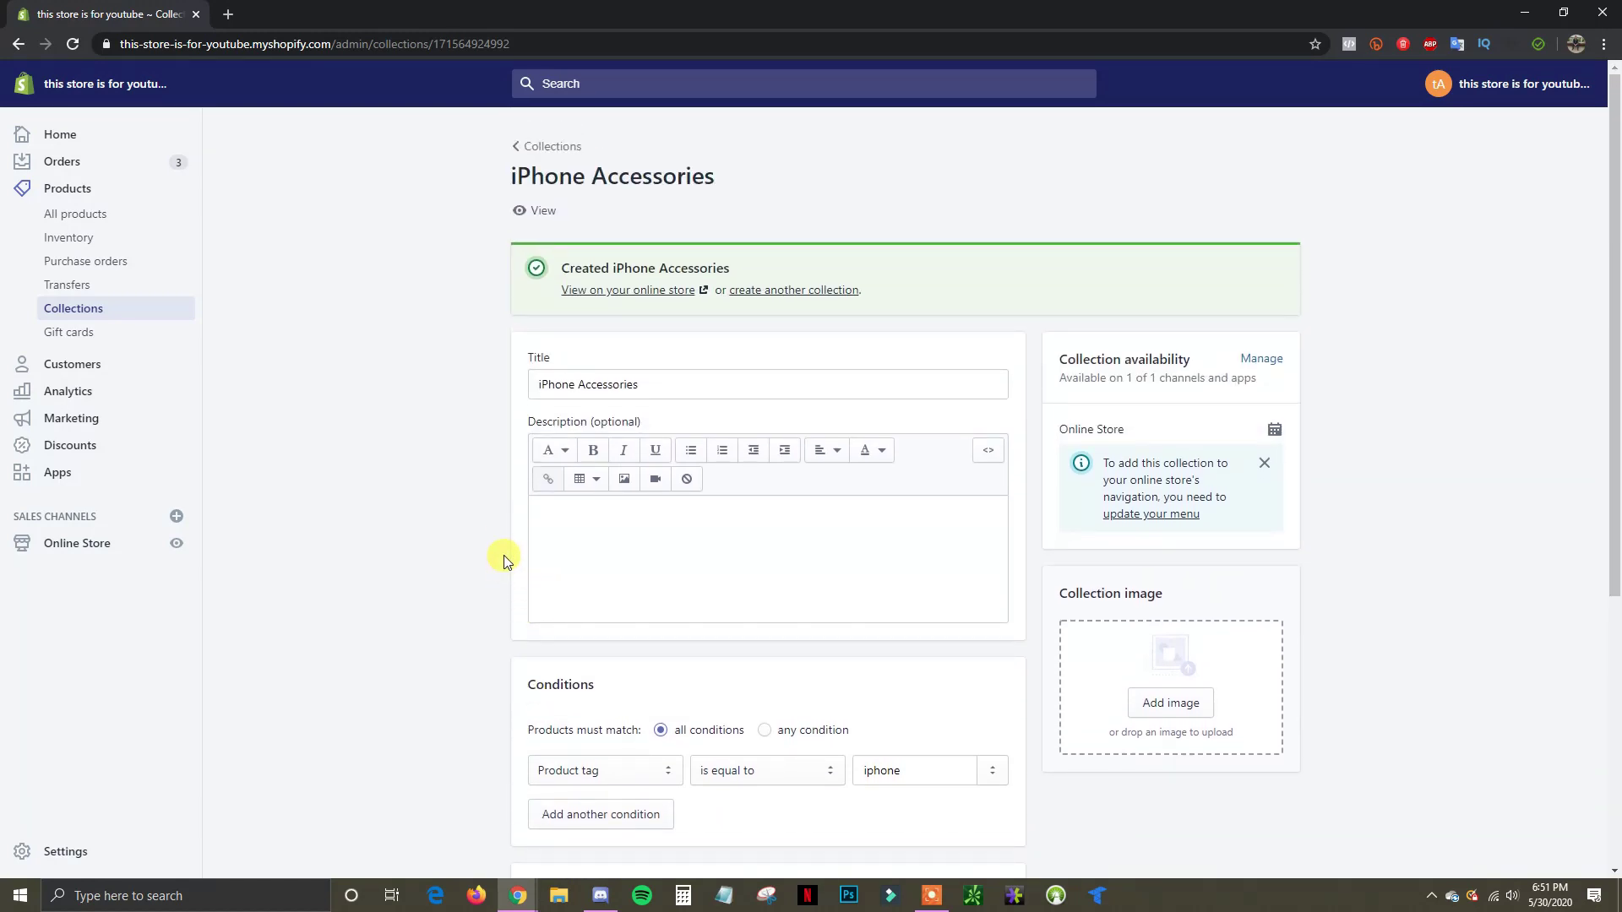
Step: Create another collection titled "Gym", set its collection type to Manual, and save it
left_click(798, 291)
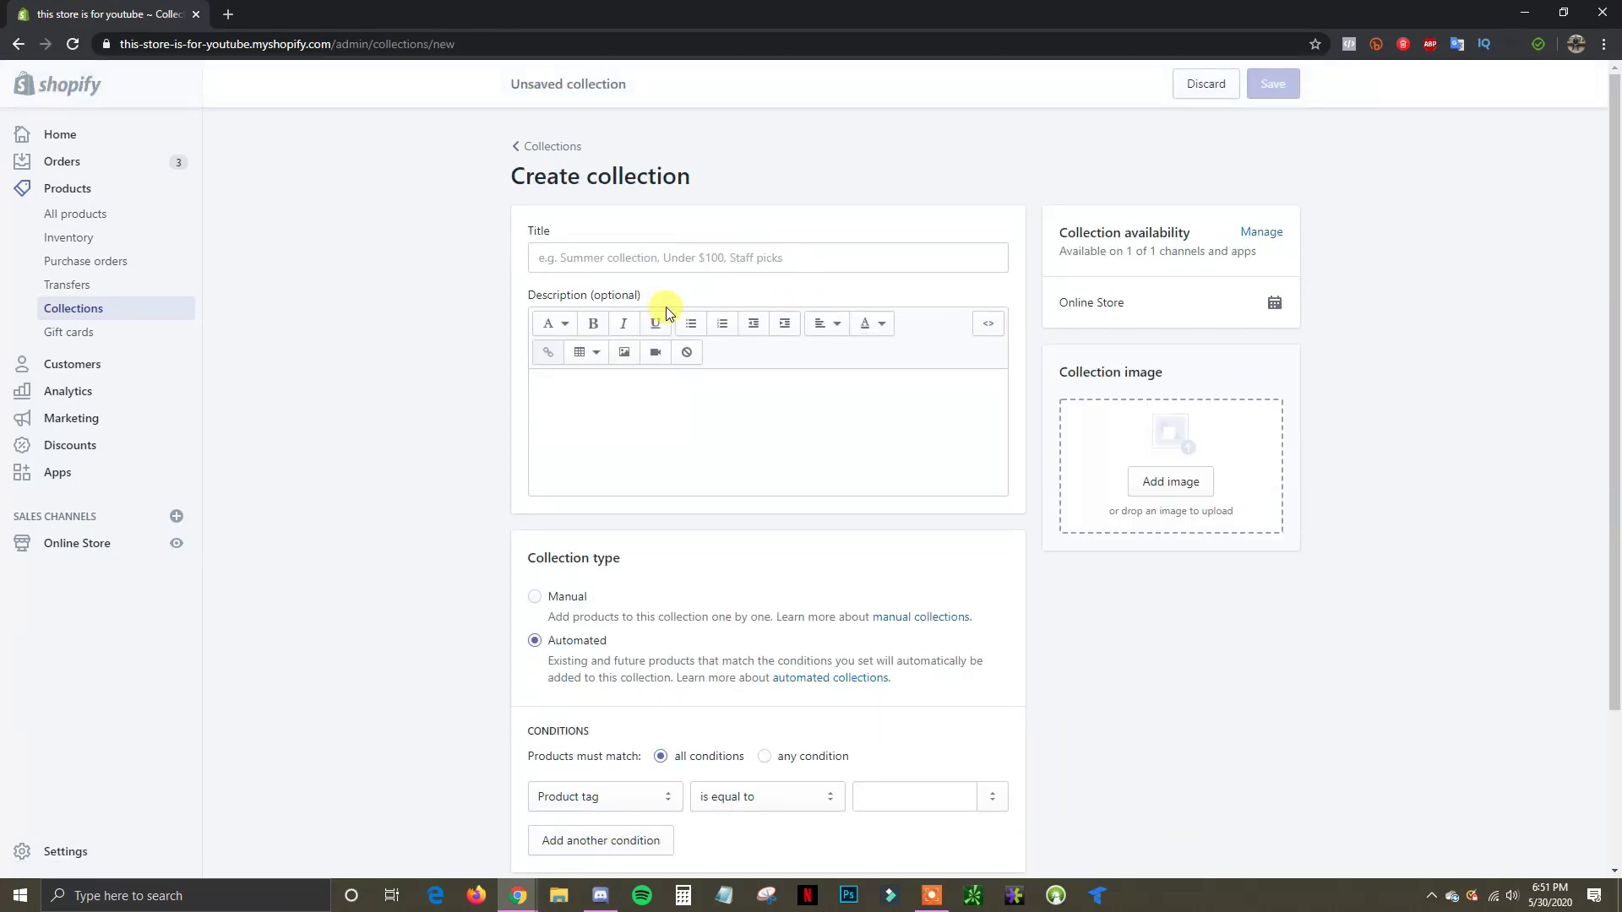
left_click(697, 258)
type("Gym")
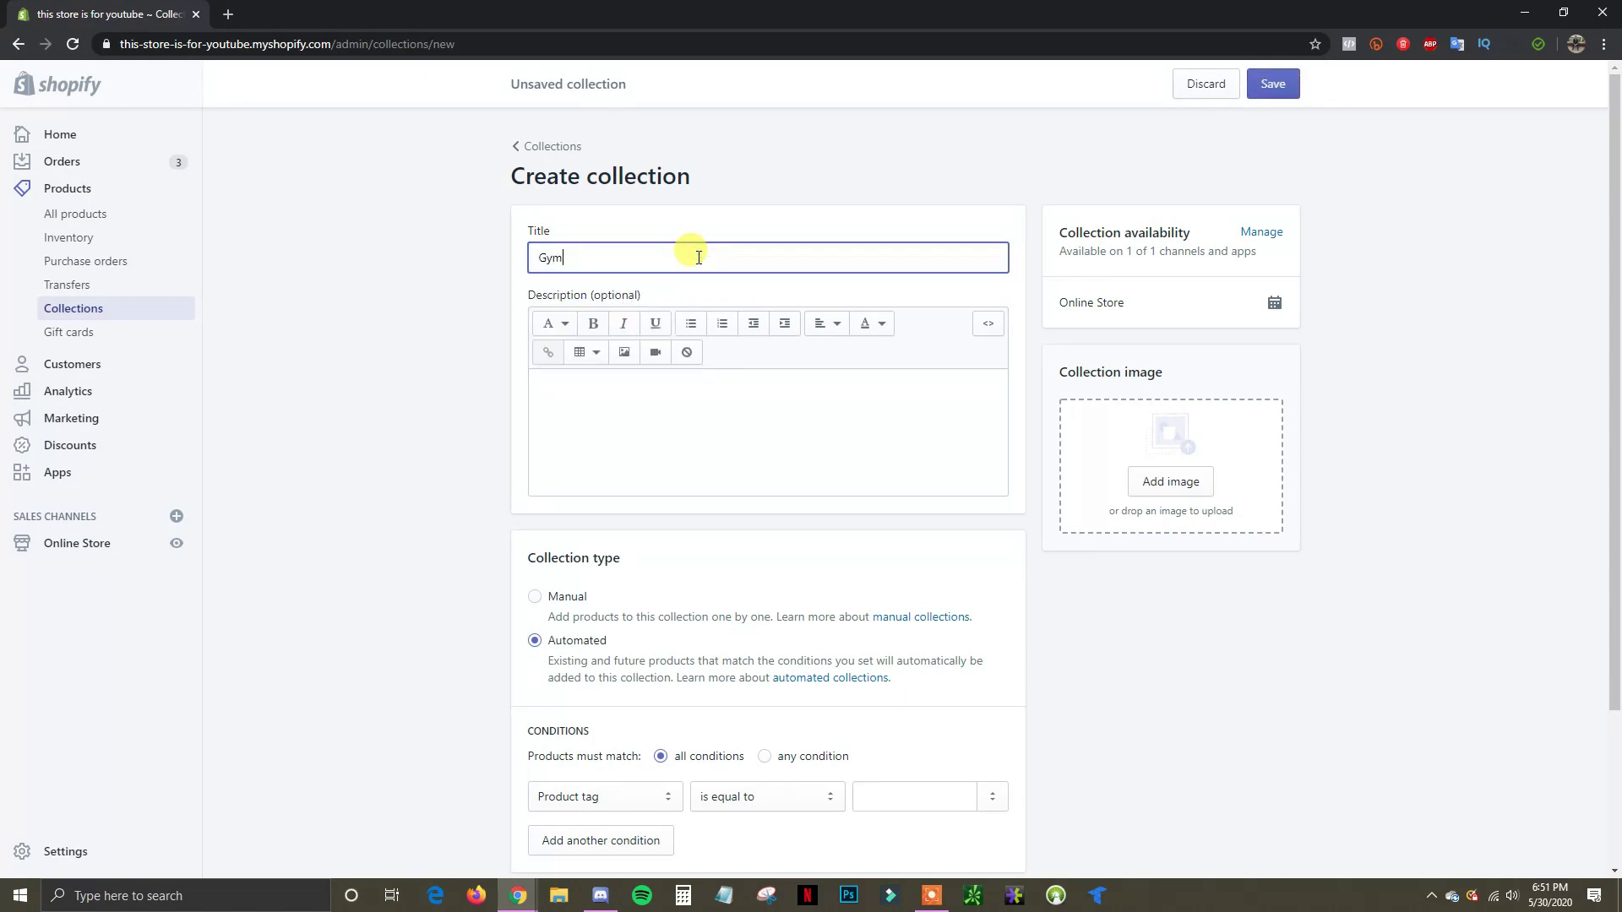
left_click(1102, 645)
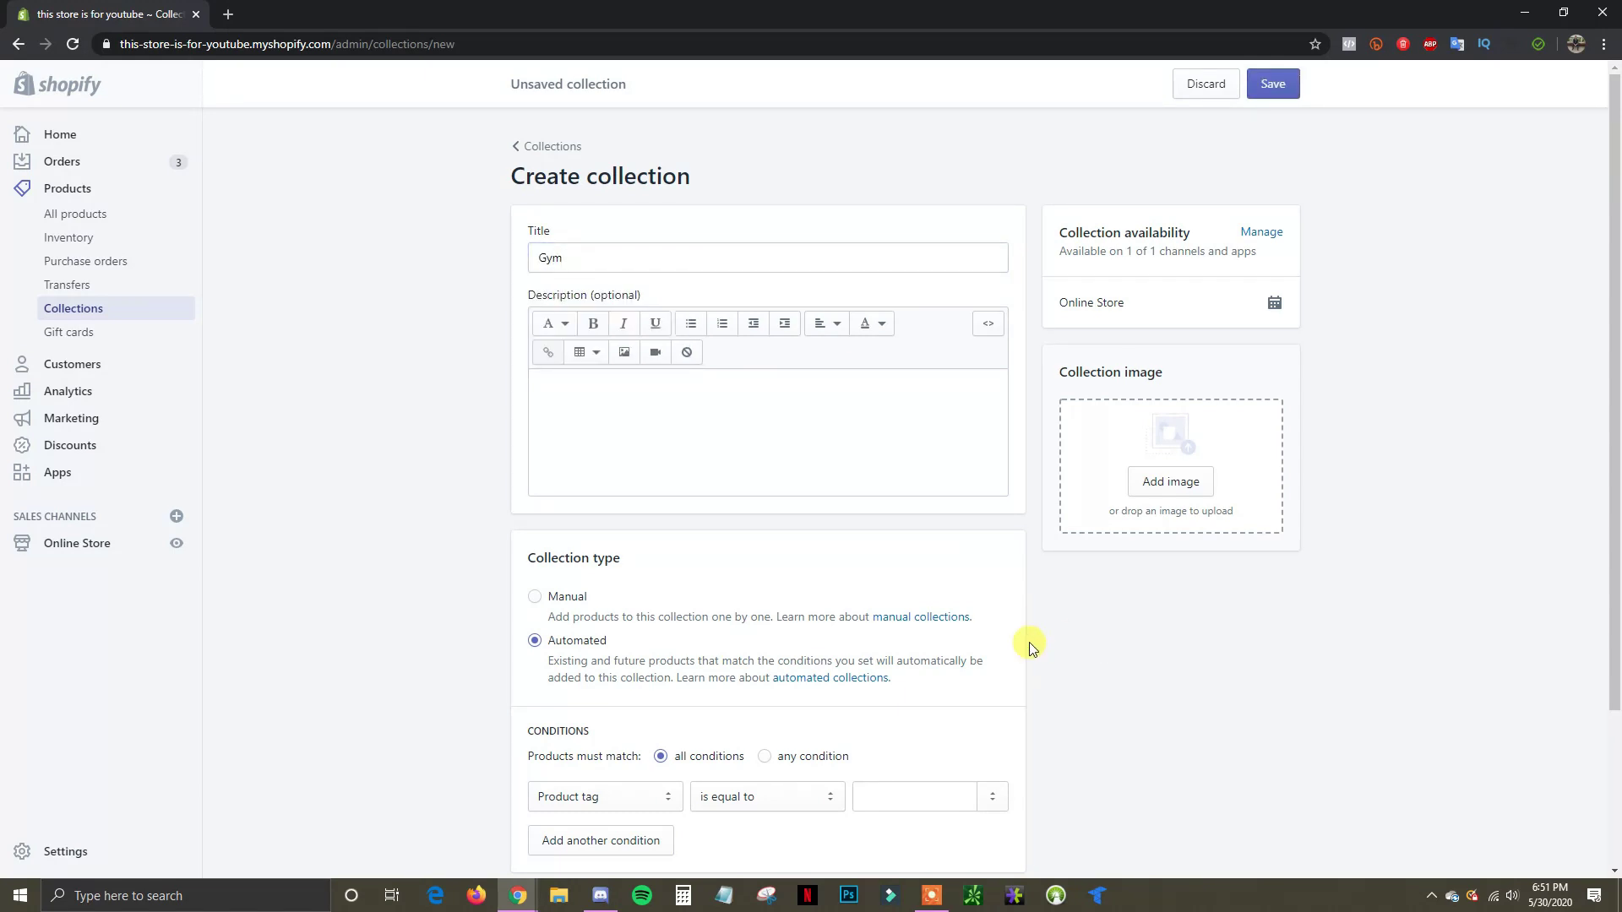
left_click(547, 602)
scroll(1062, 670, "down", 1)
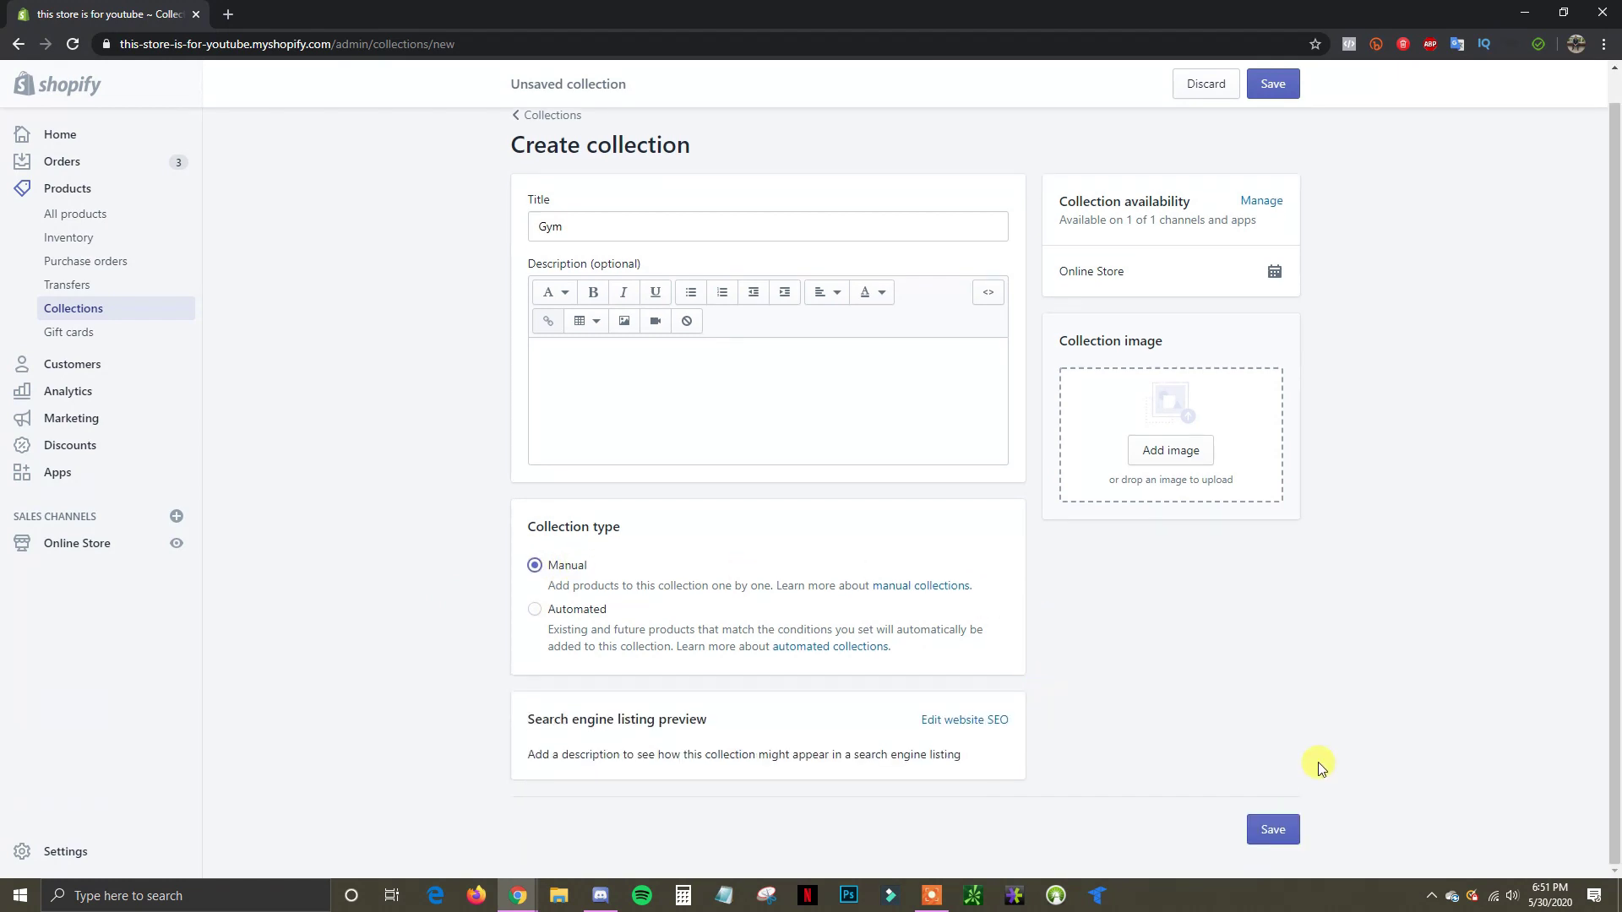
left_click(1274, 830)
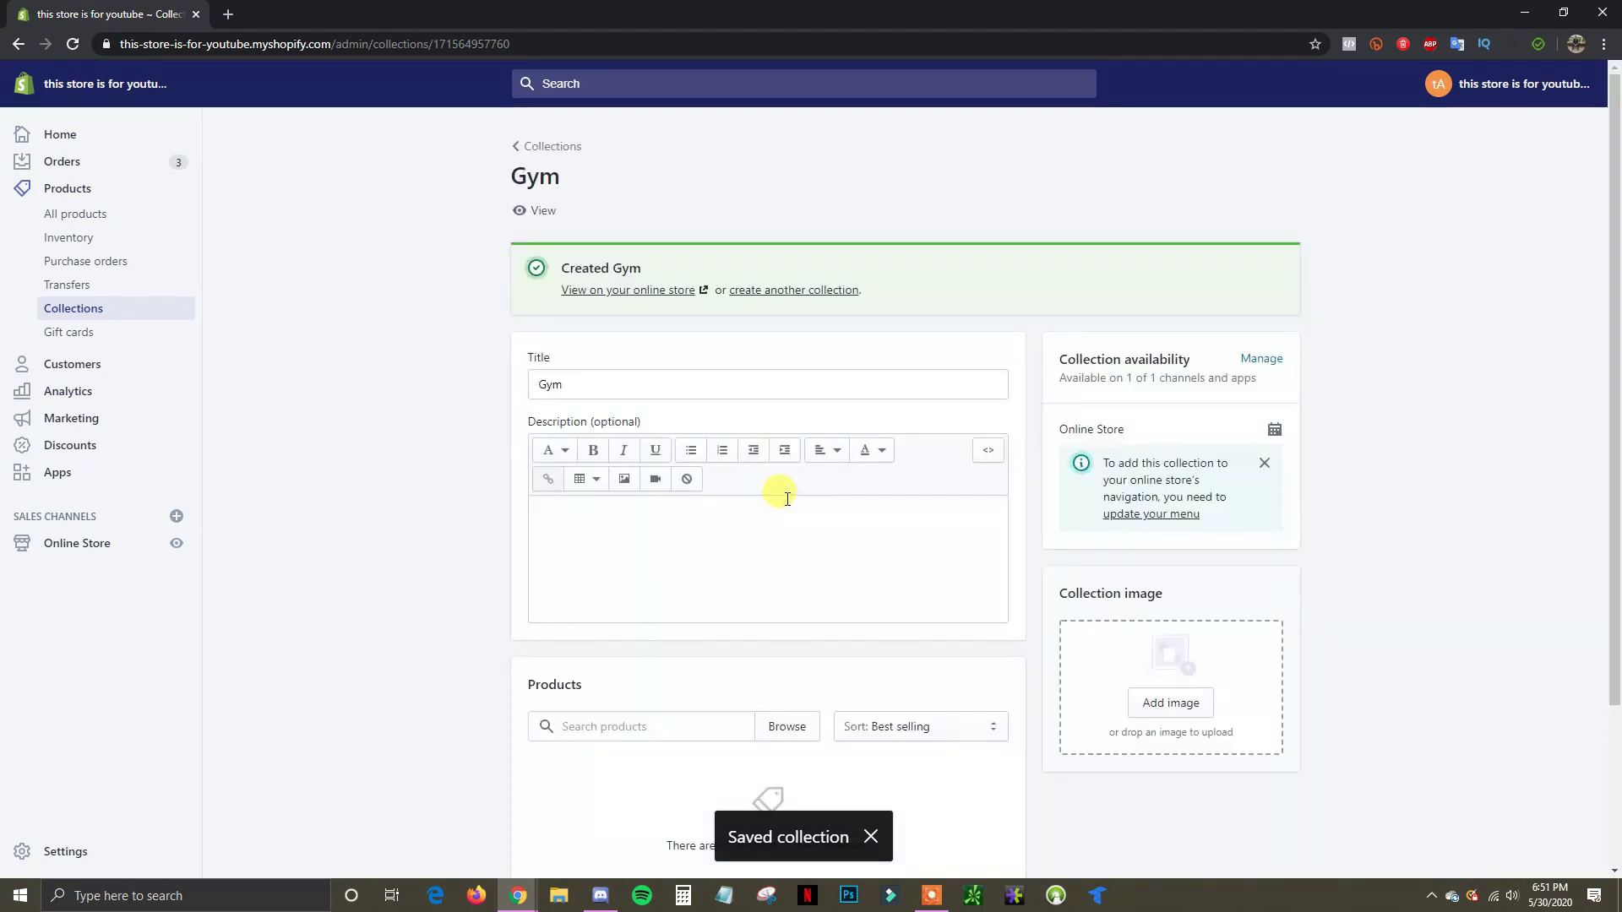
Step: Search for "dra" in the Gym collection's products and add the Red "Bang" Drawstring Bag
scroll(1253, 621, "down", 2)
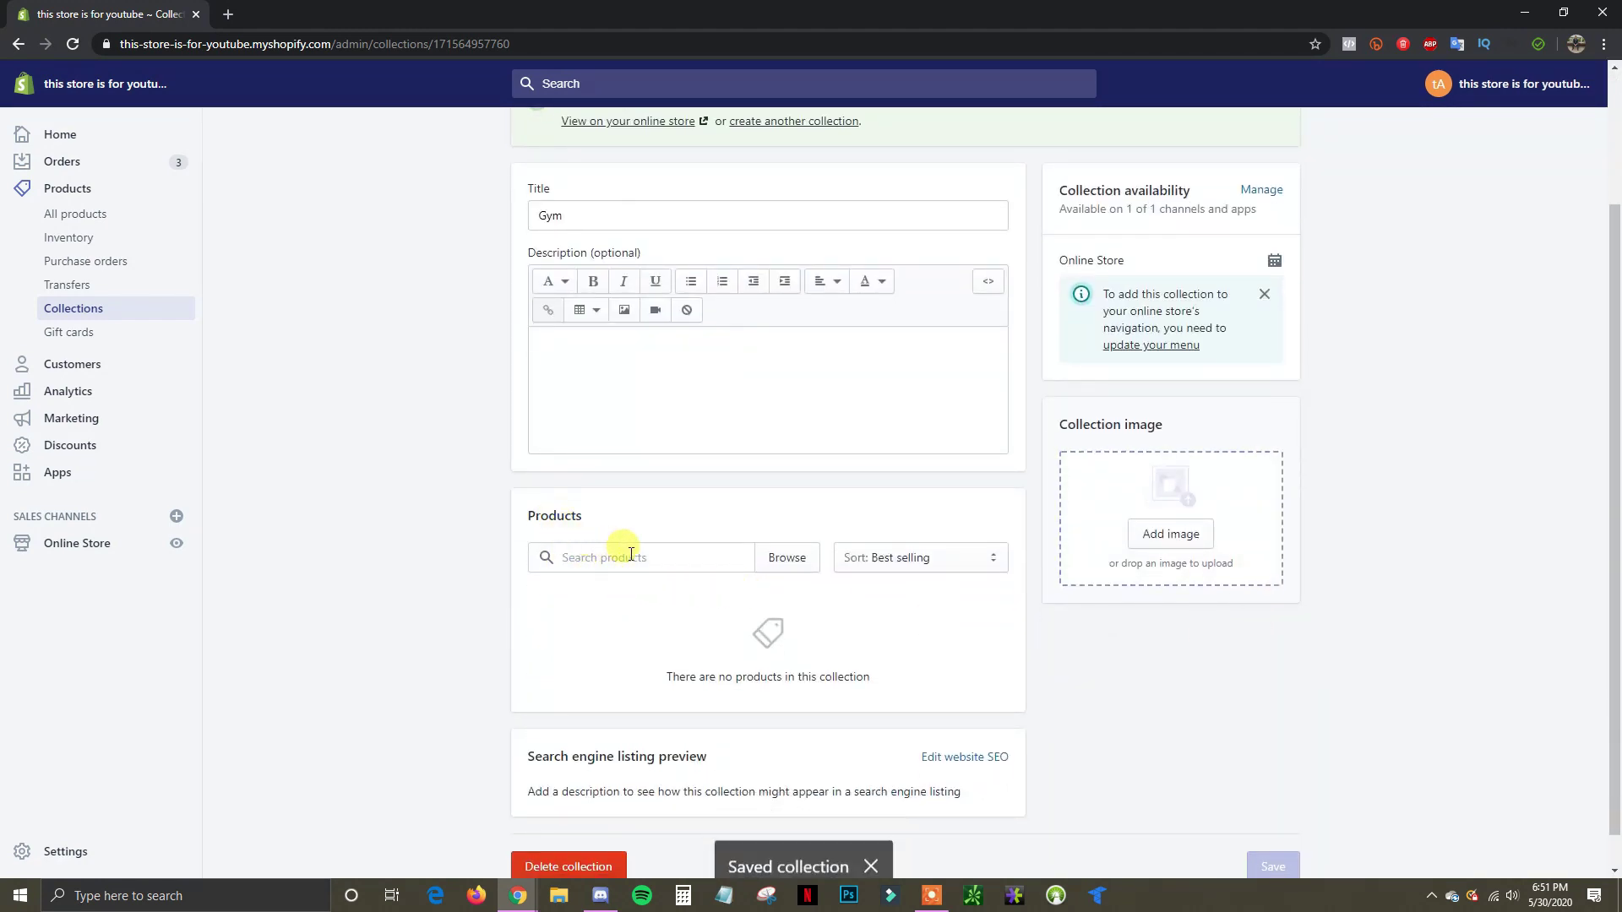
left_click(662, 557)
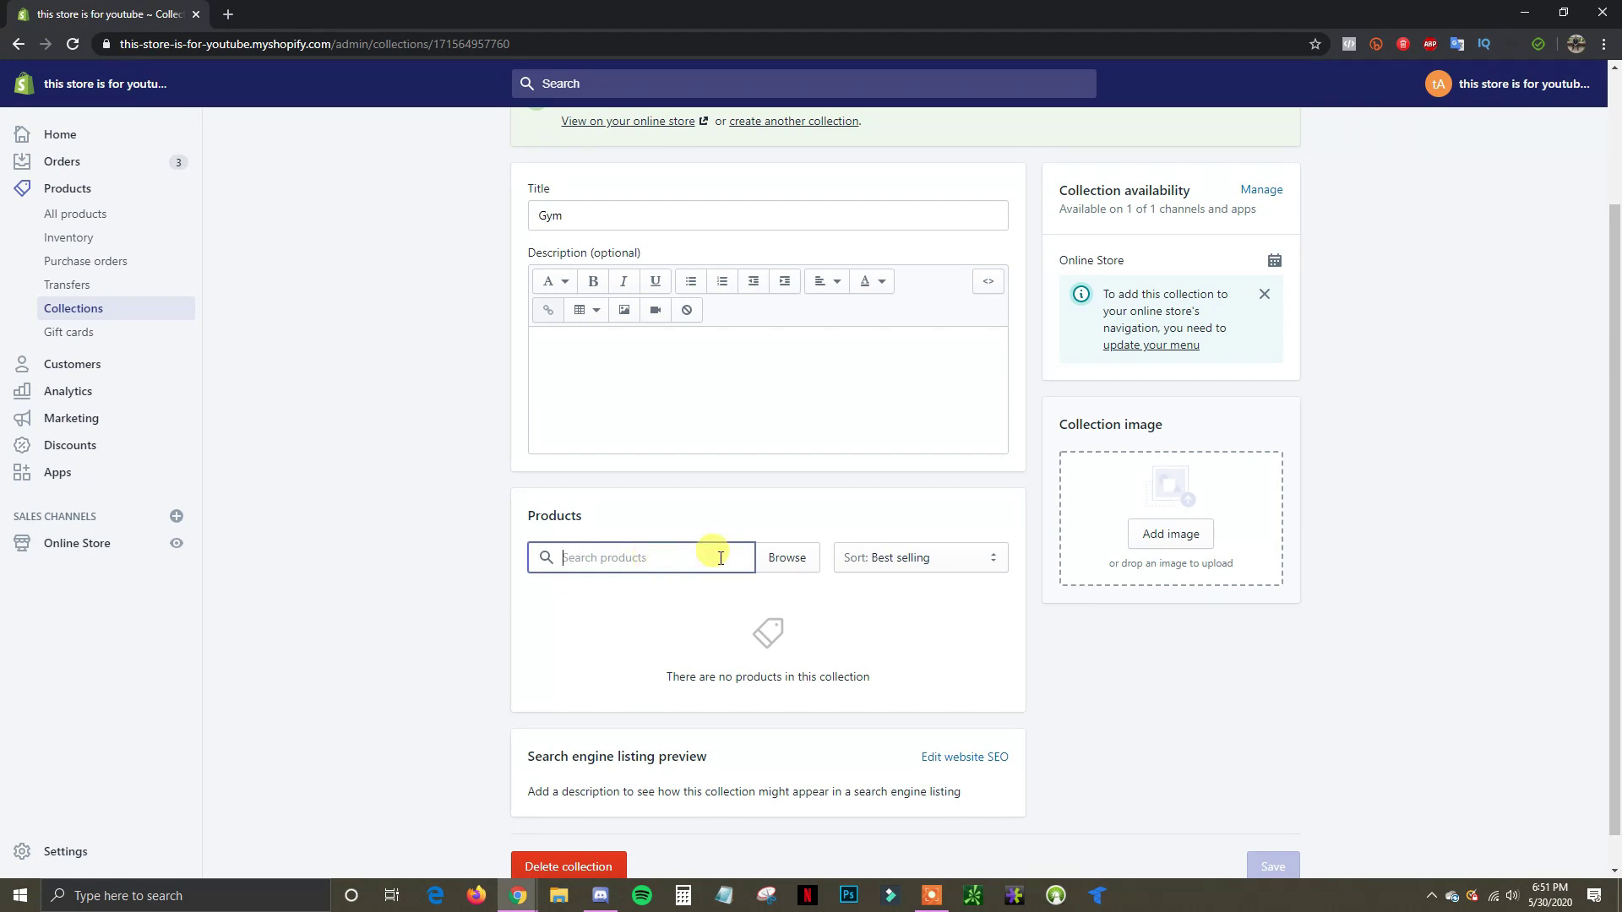
type("dra")
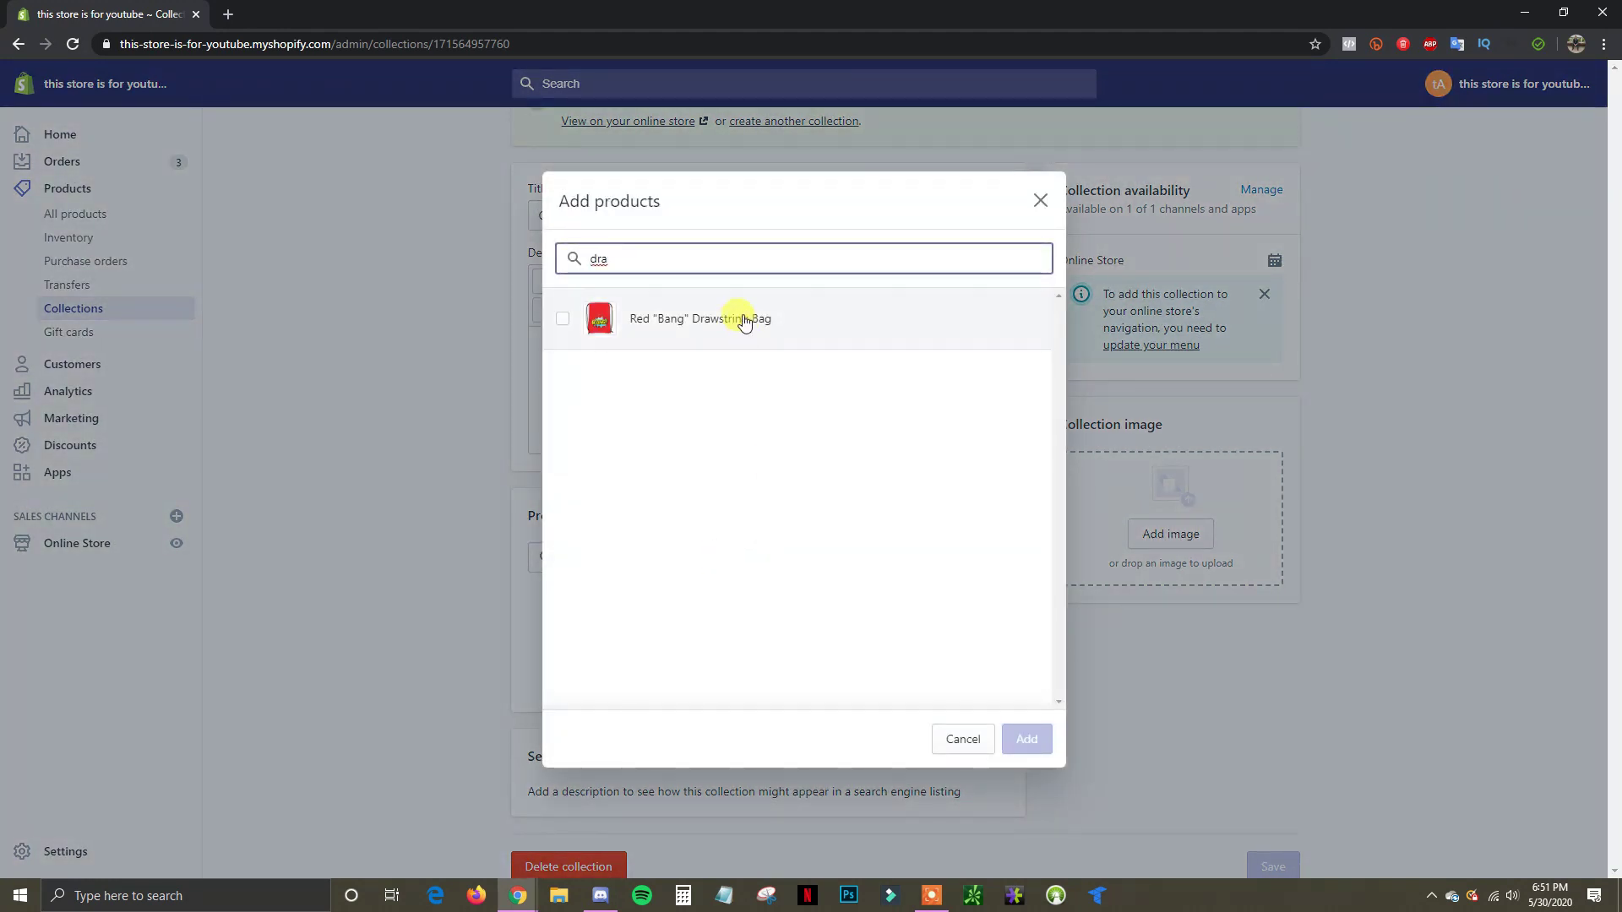
left_click(633, 319)
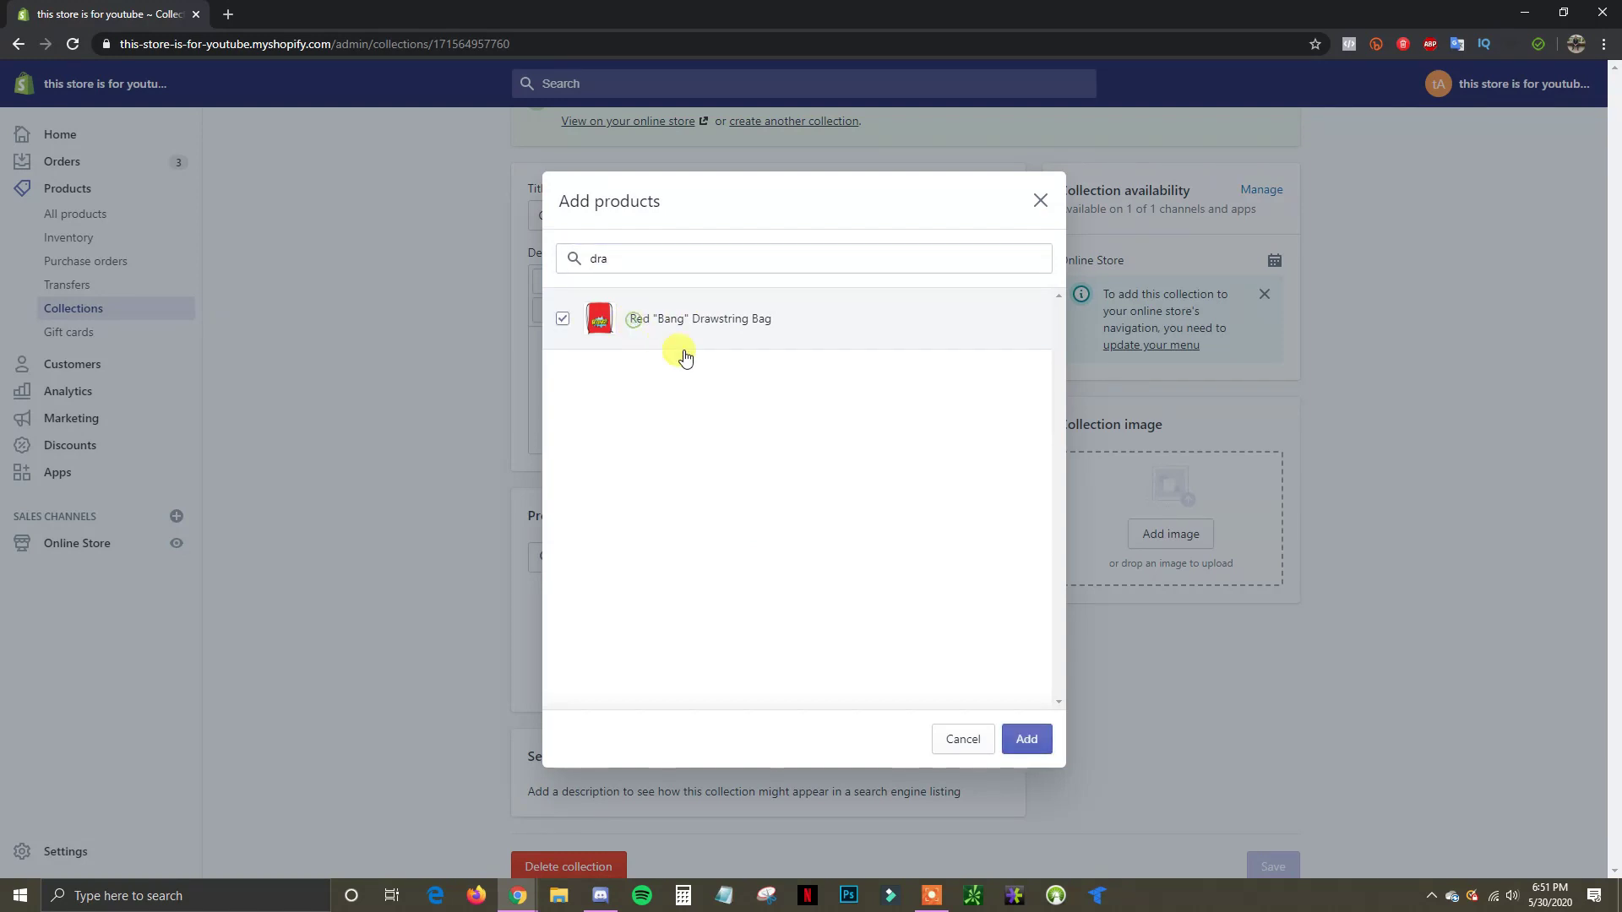
left_click(1026, 739)
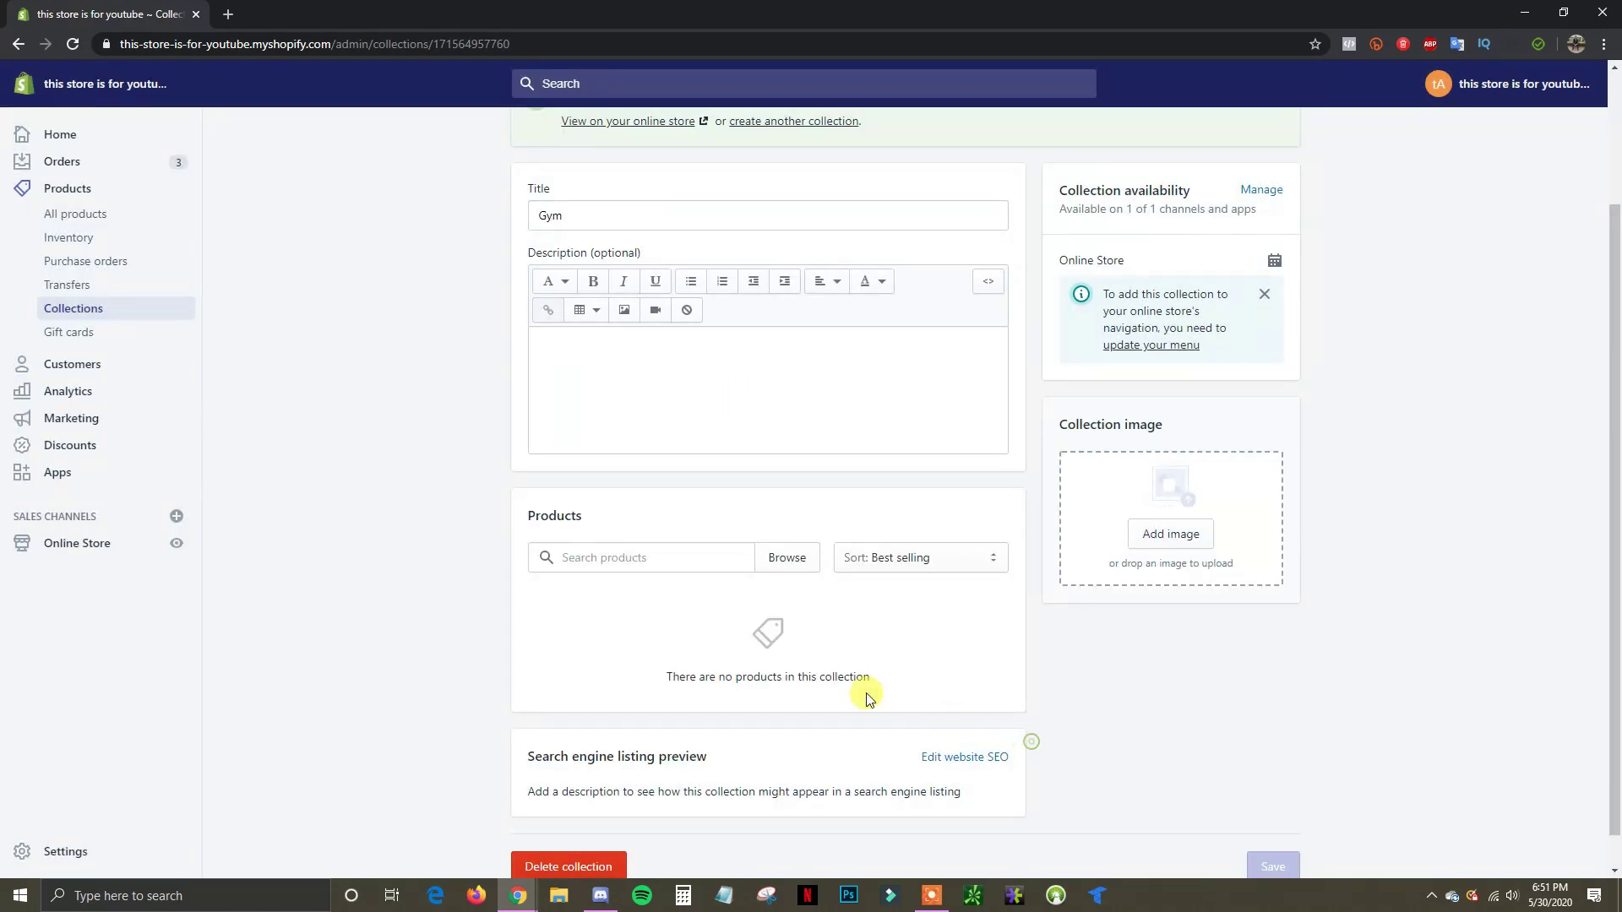
Step: Browse the products for the Gym collection and add the Gym Dumbbells Weight Lifting Belt Chain
left_click(787, 562)
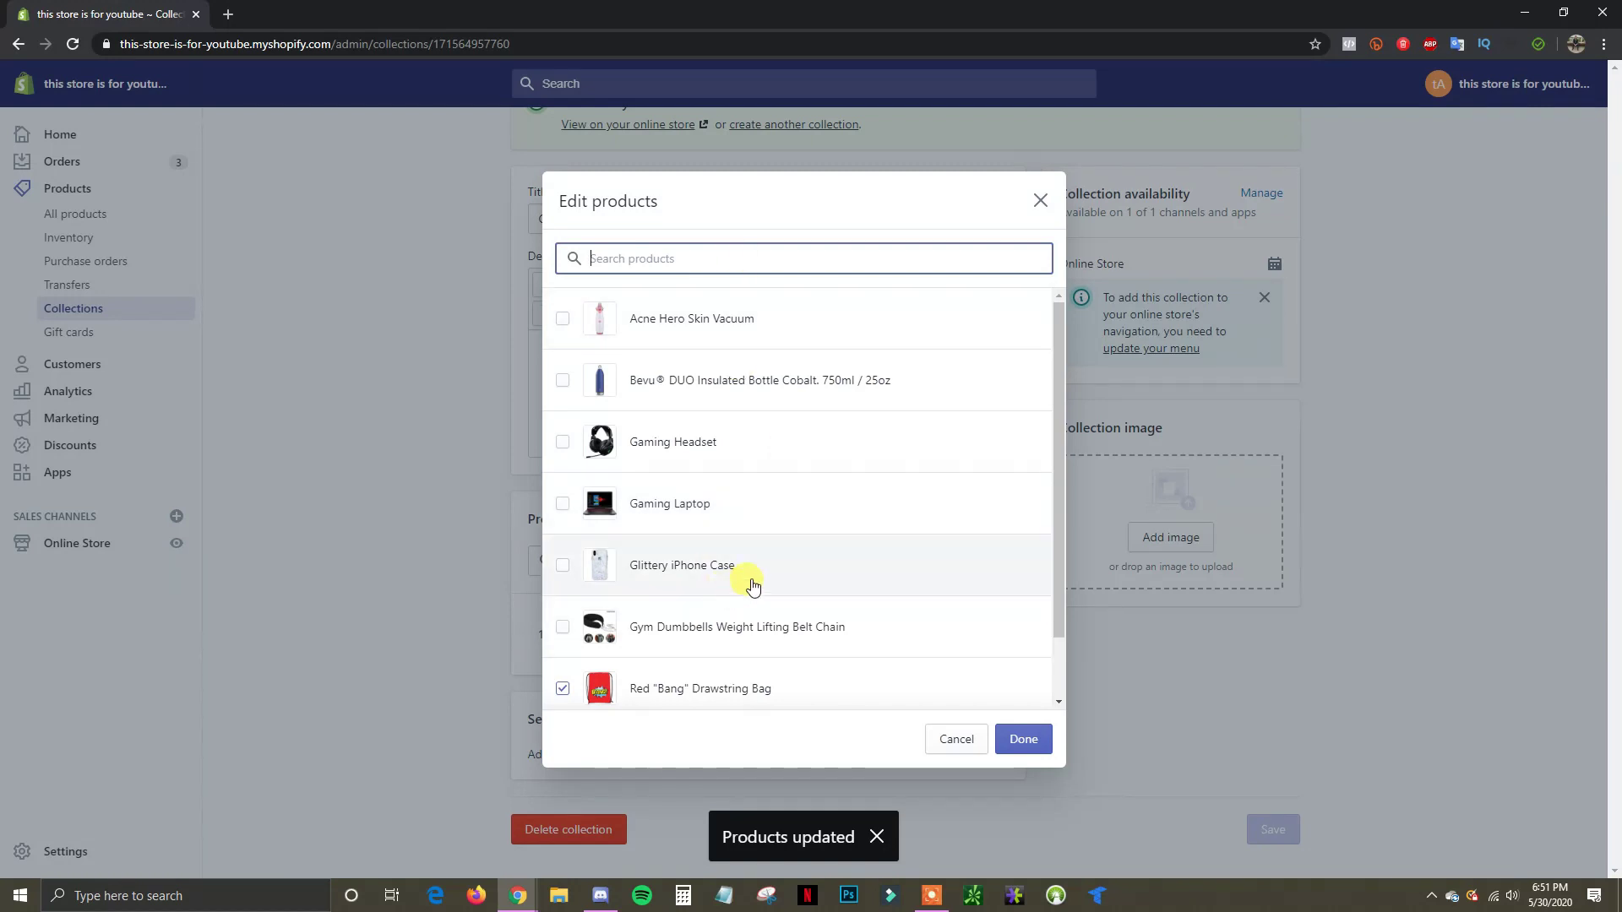
scroll(902, 559, "down", 1)
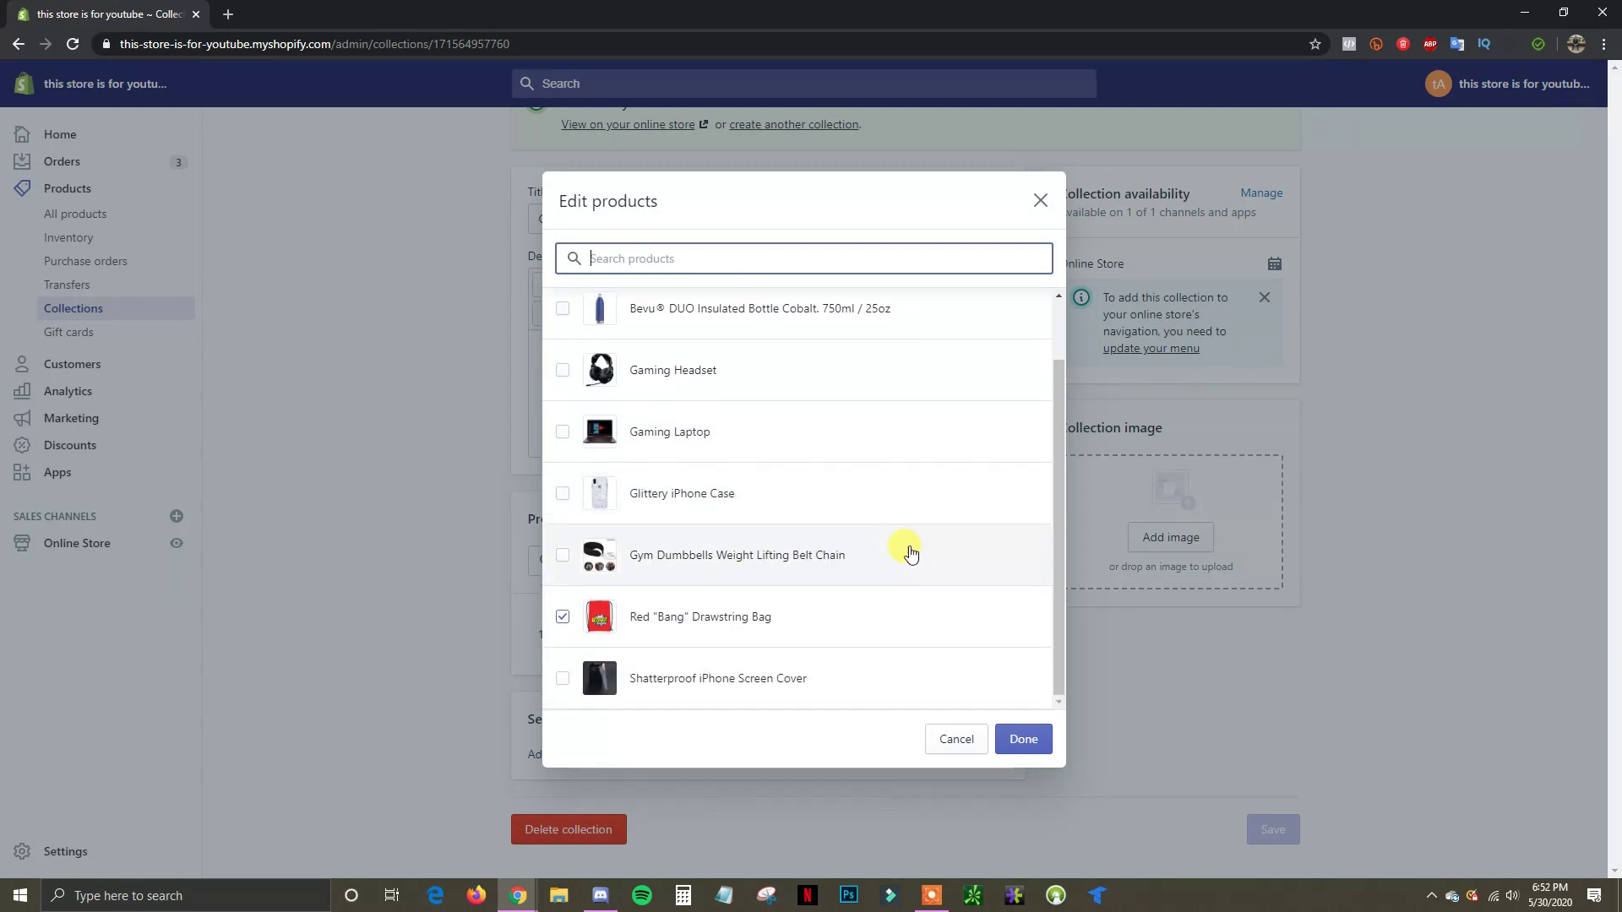
left_click(1022, 731)
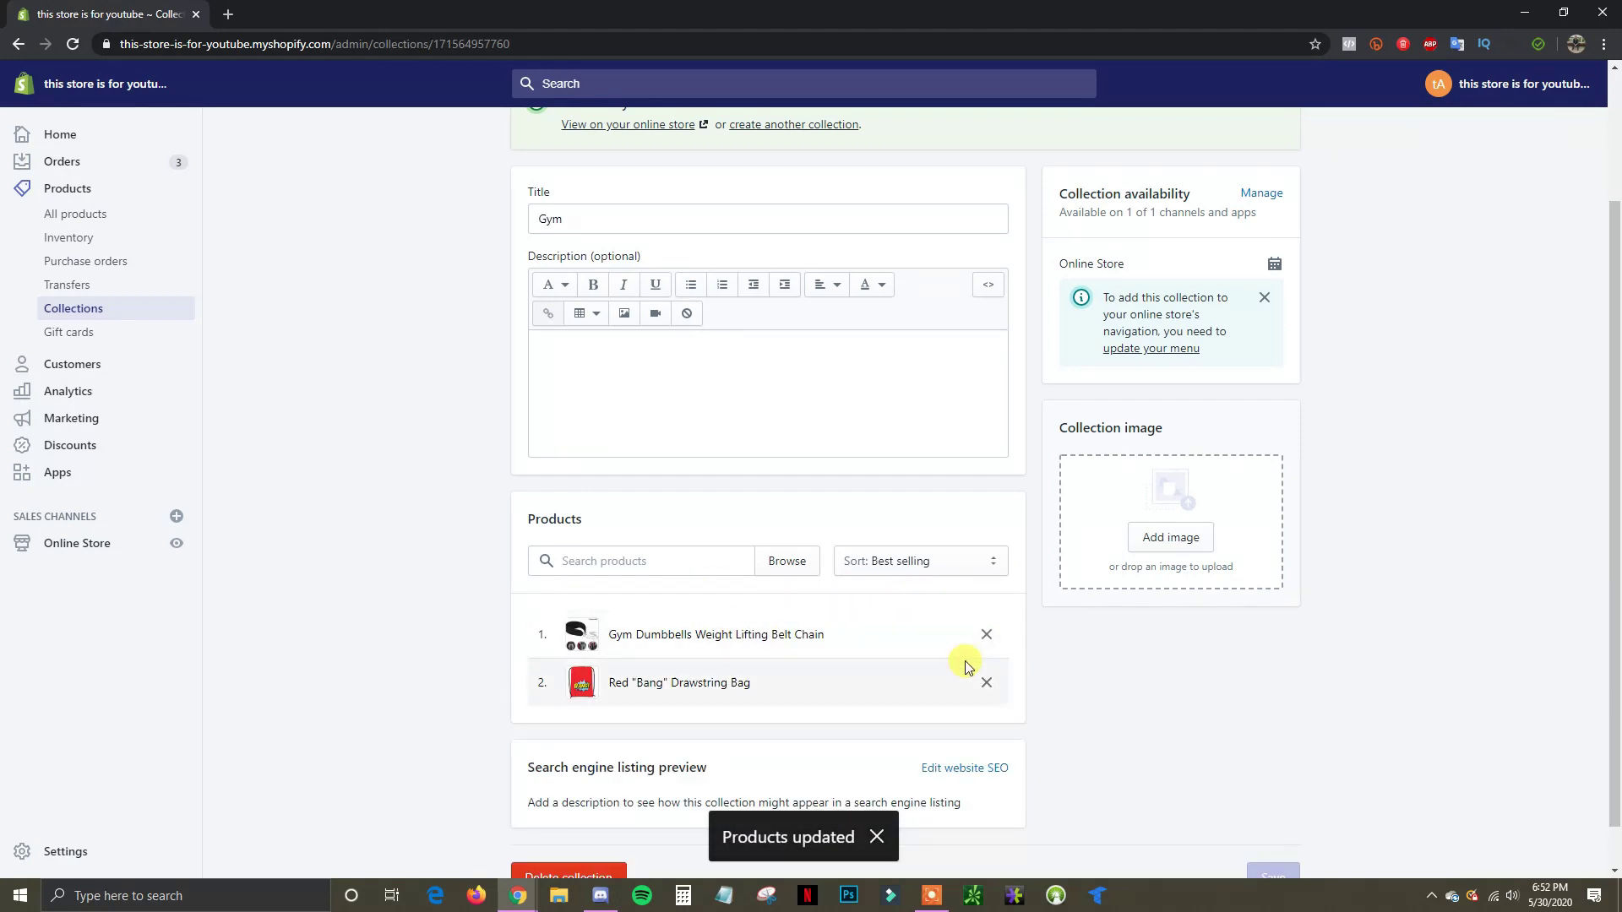
scroll(1340, 816, "down", 1)
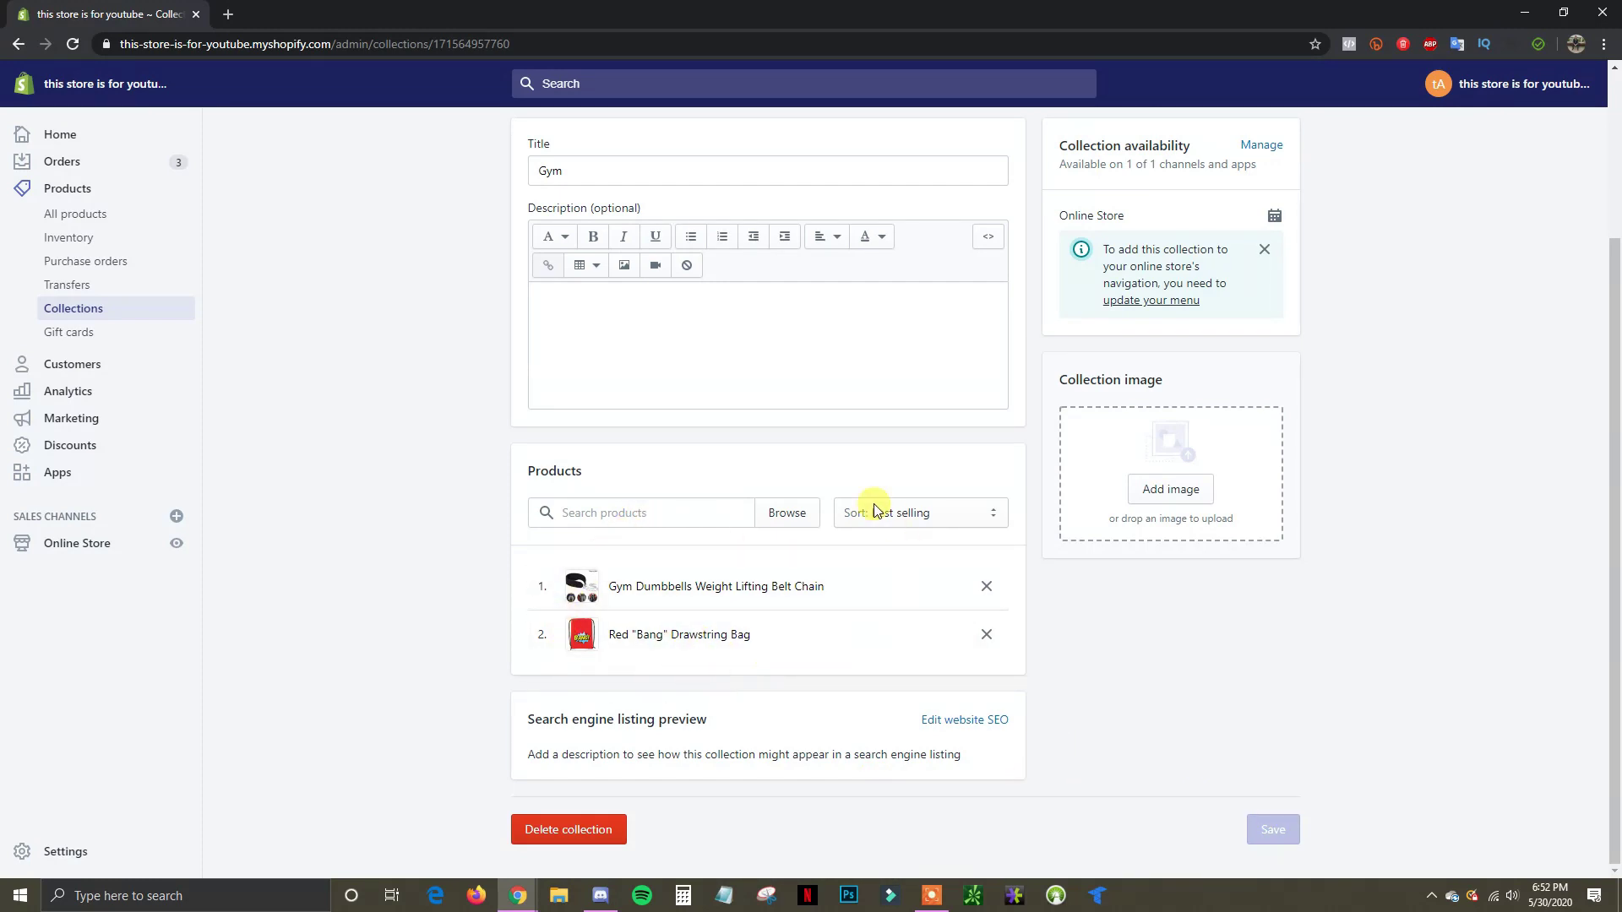
scroll(710, 649, "up", 2)
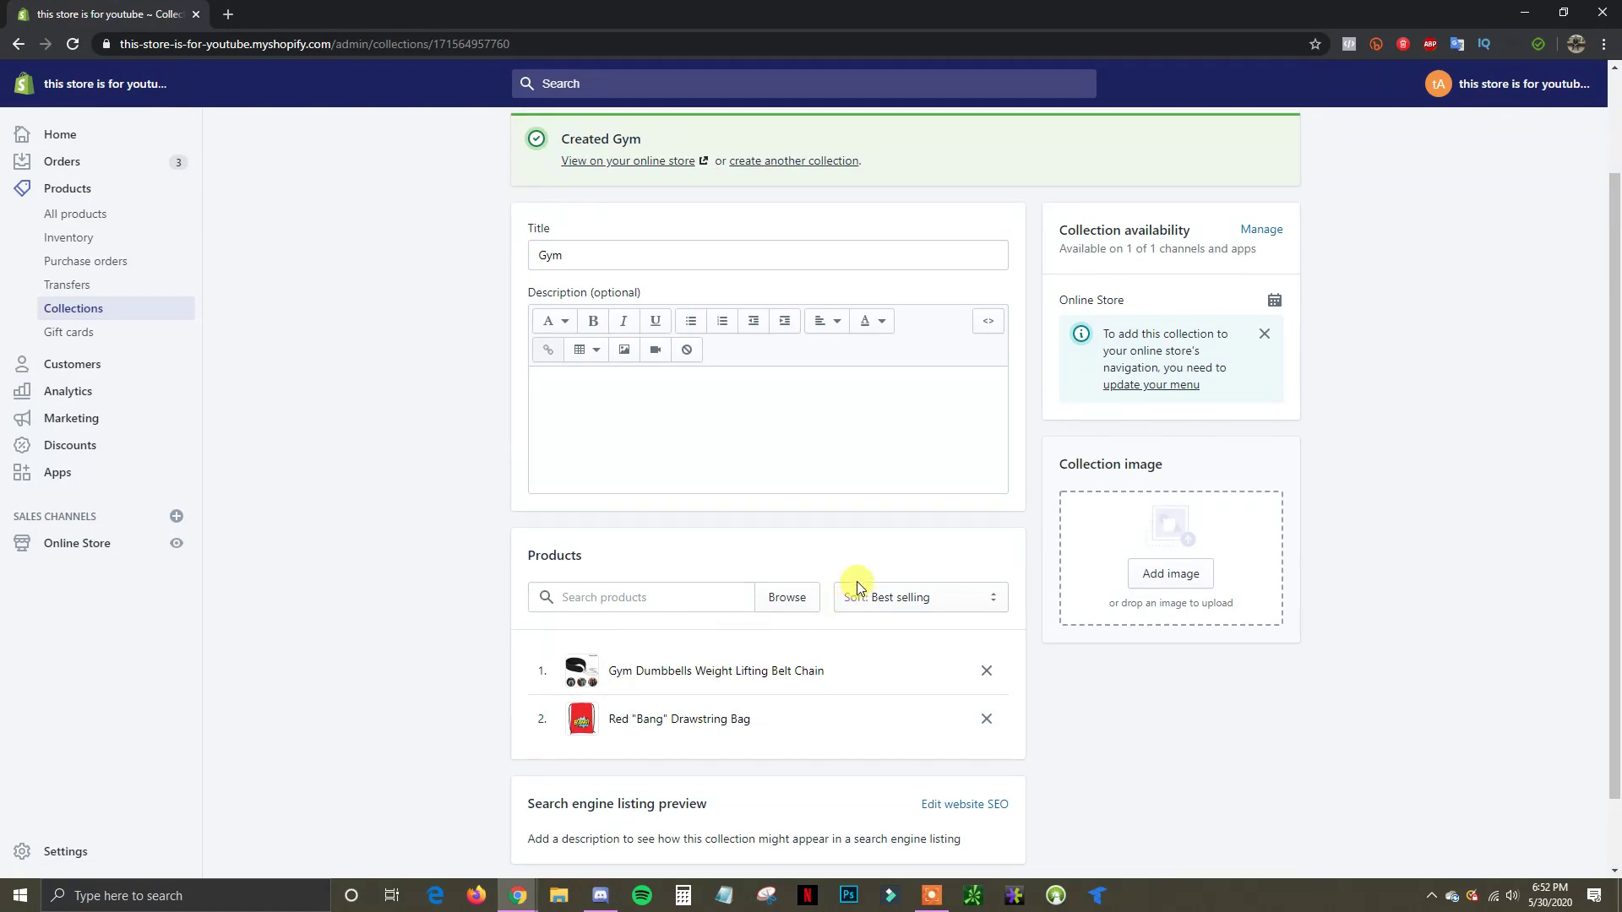
scroll(869, 765, "down", 1)
Step: Open the online store's live Debut theme for customization
left_click(56, 549)
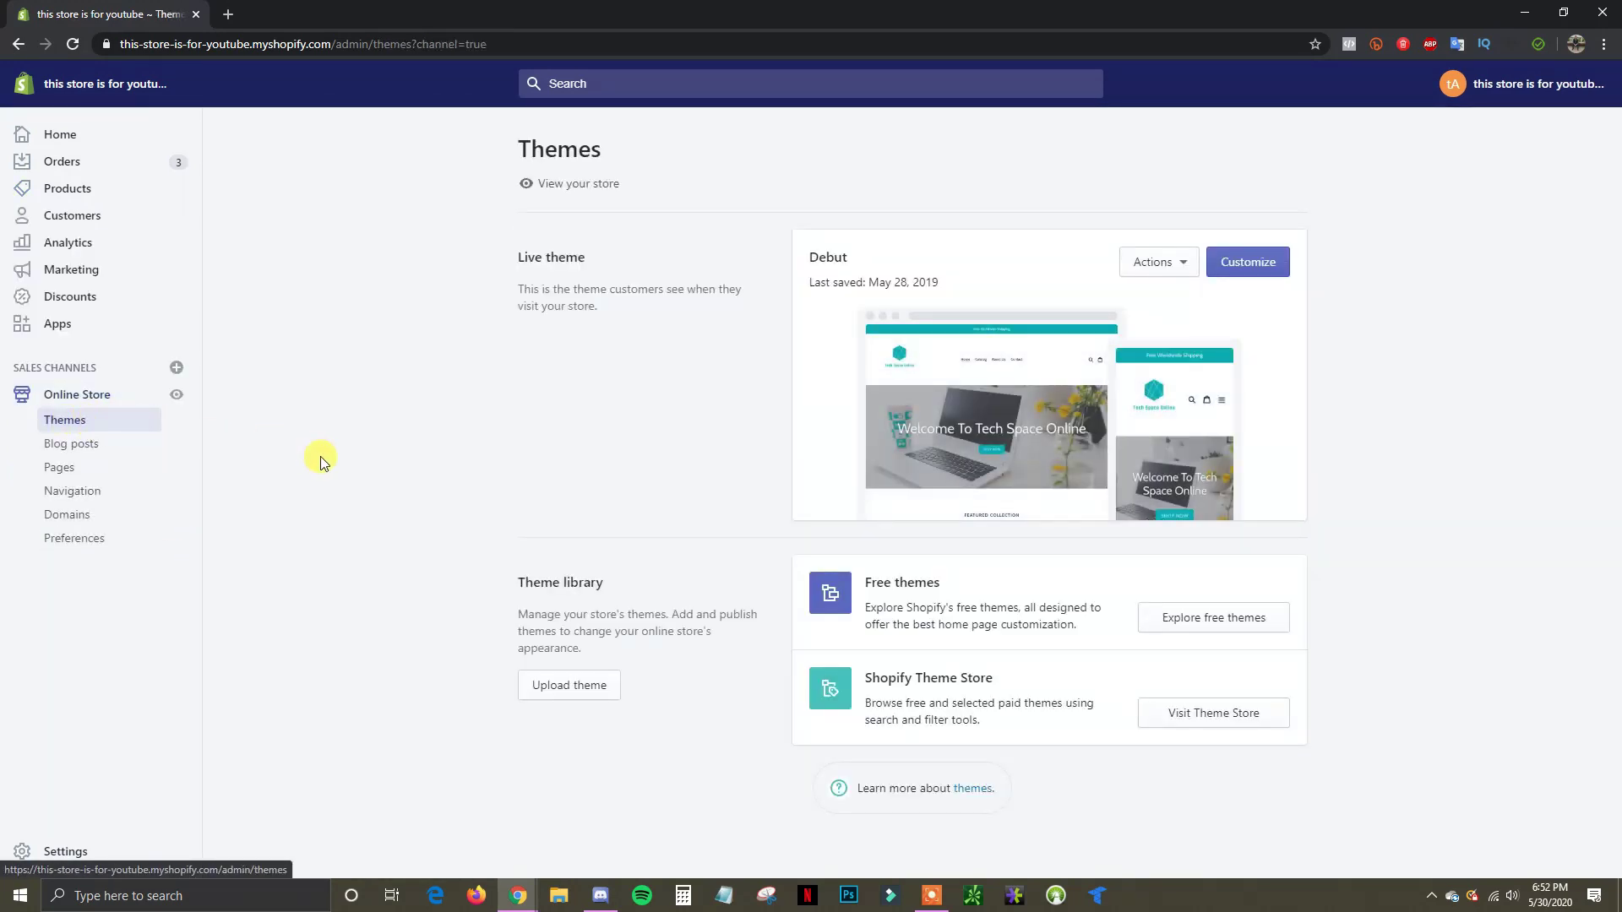
left_click(1267, 271)
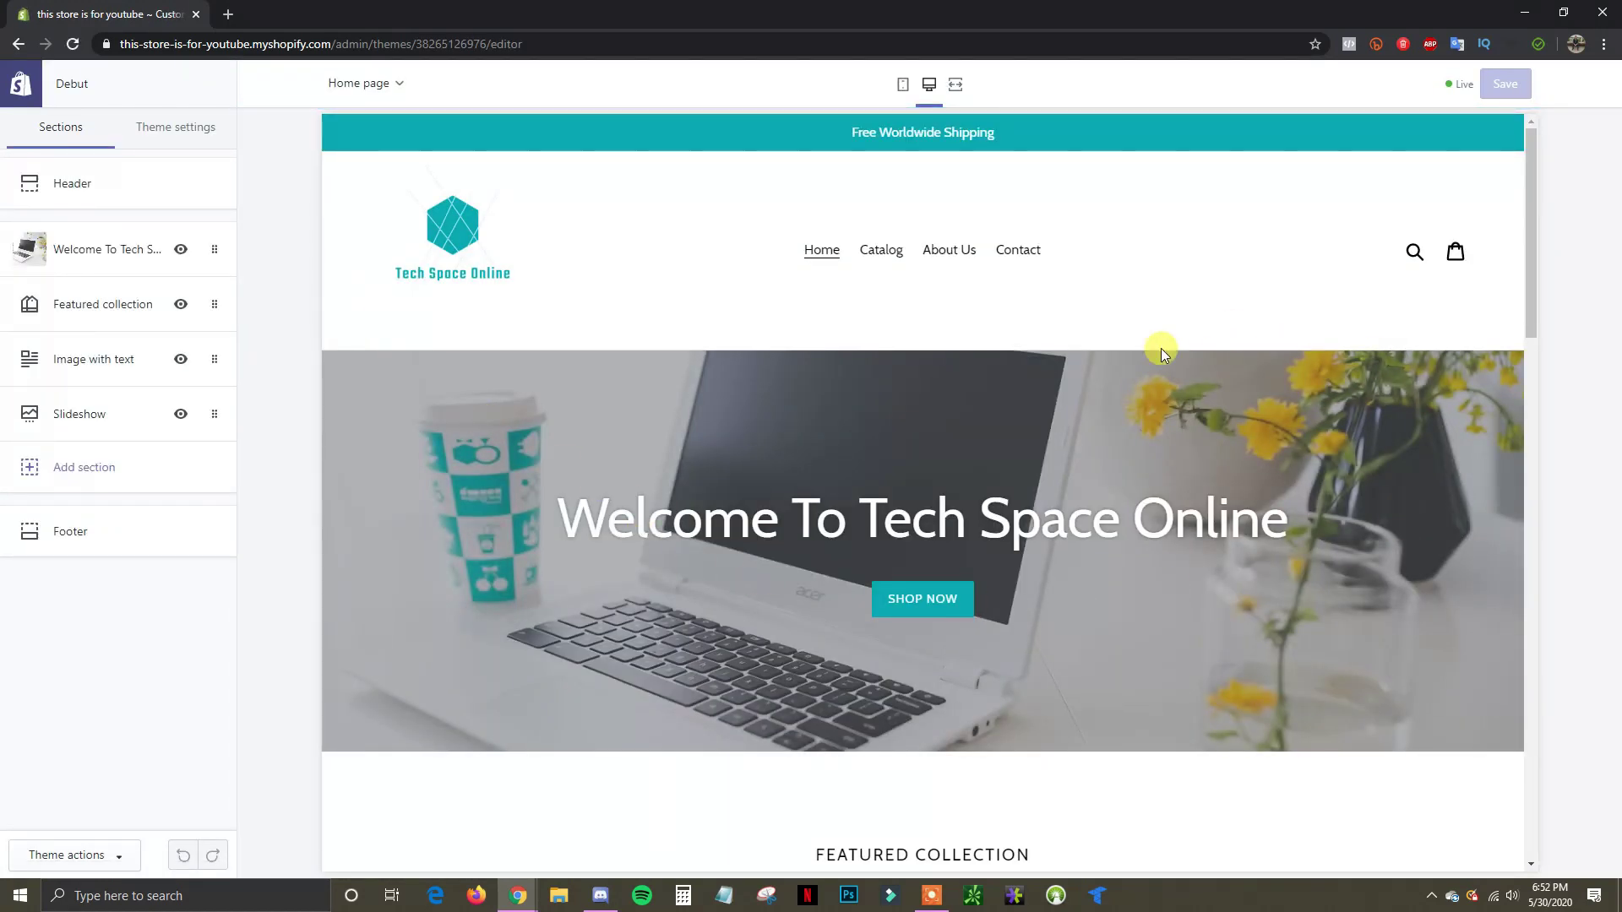
Step: Set the home page's existing Featured collection section to display the Gaming collection
scroll(1014, 515, "down", 5)
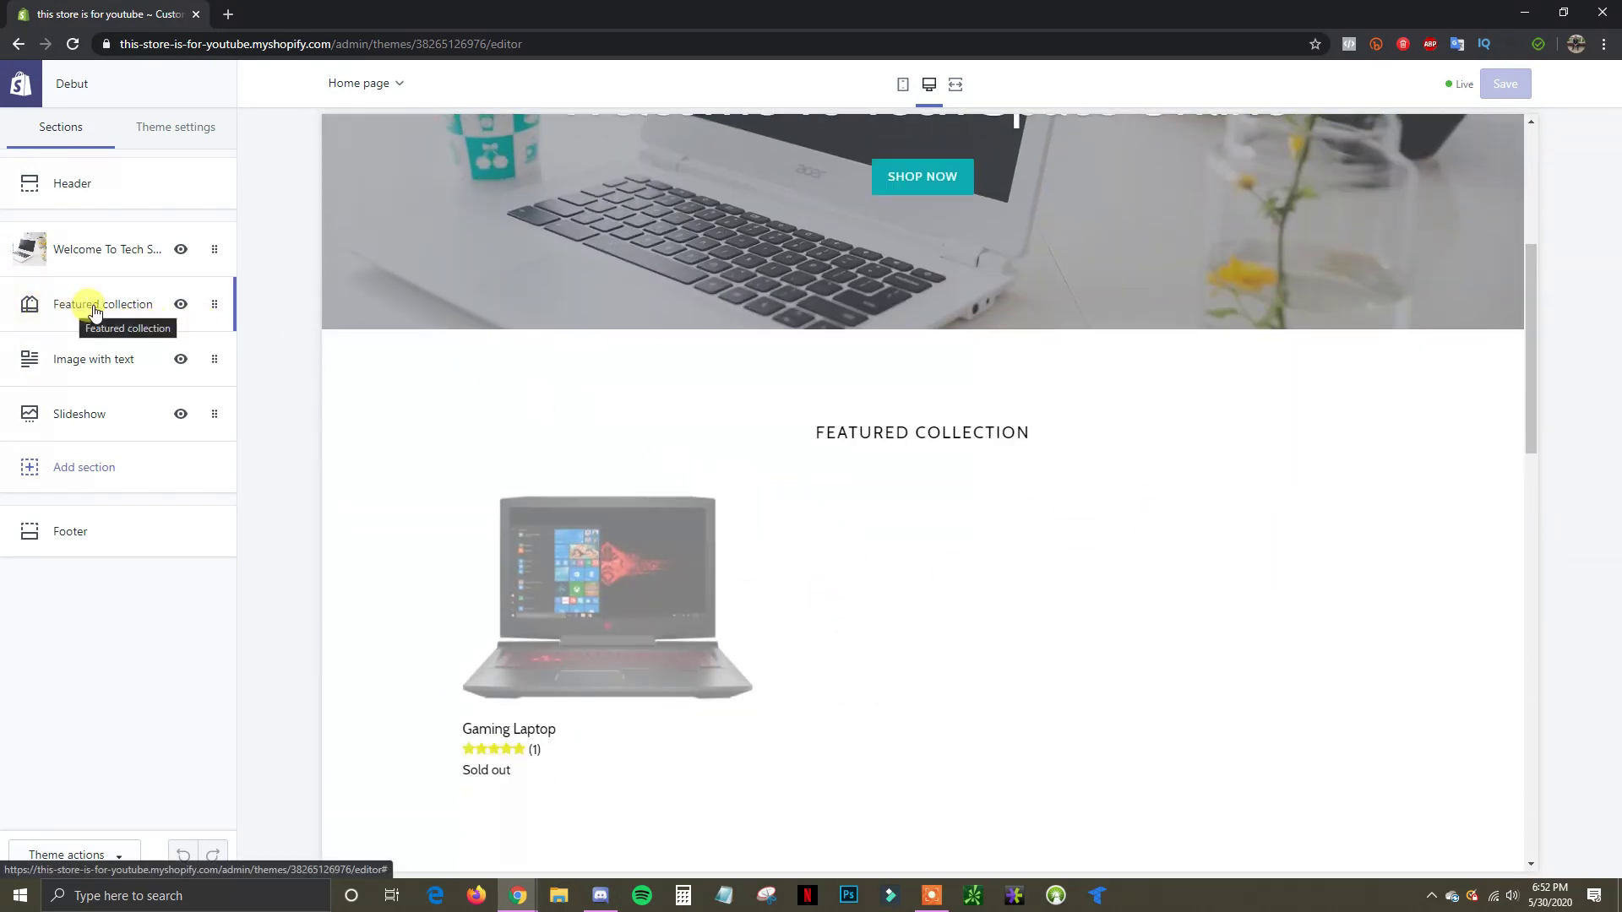
left_click(128, 309)
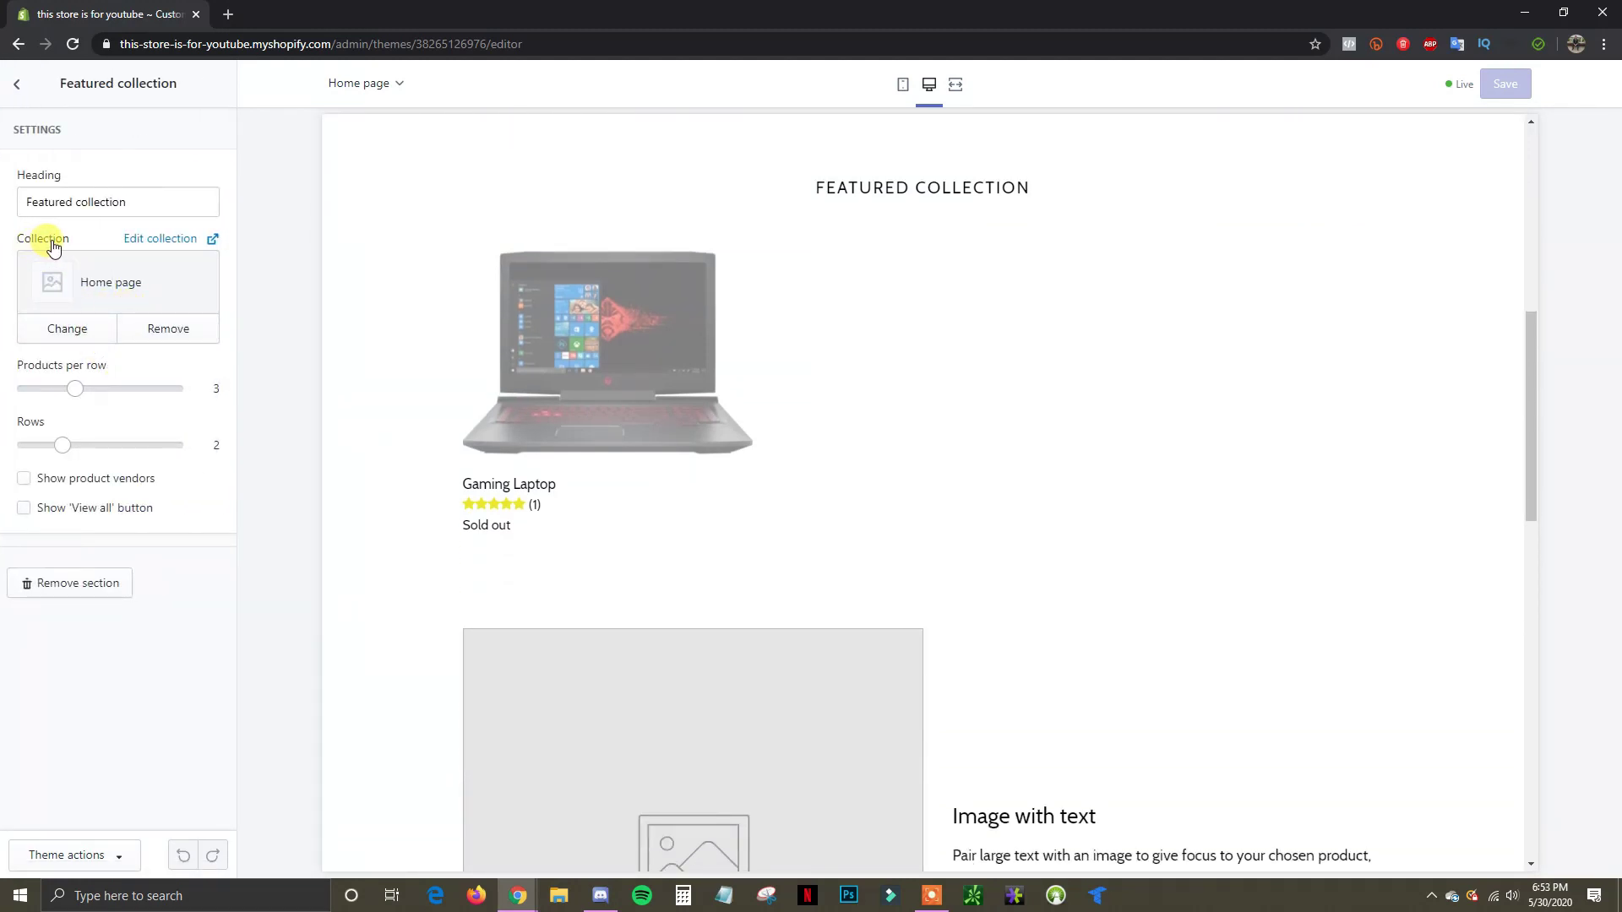
left_click(69, 329)
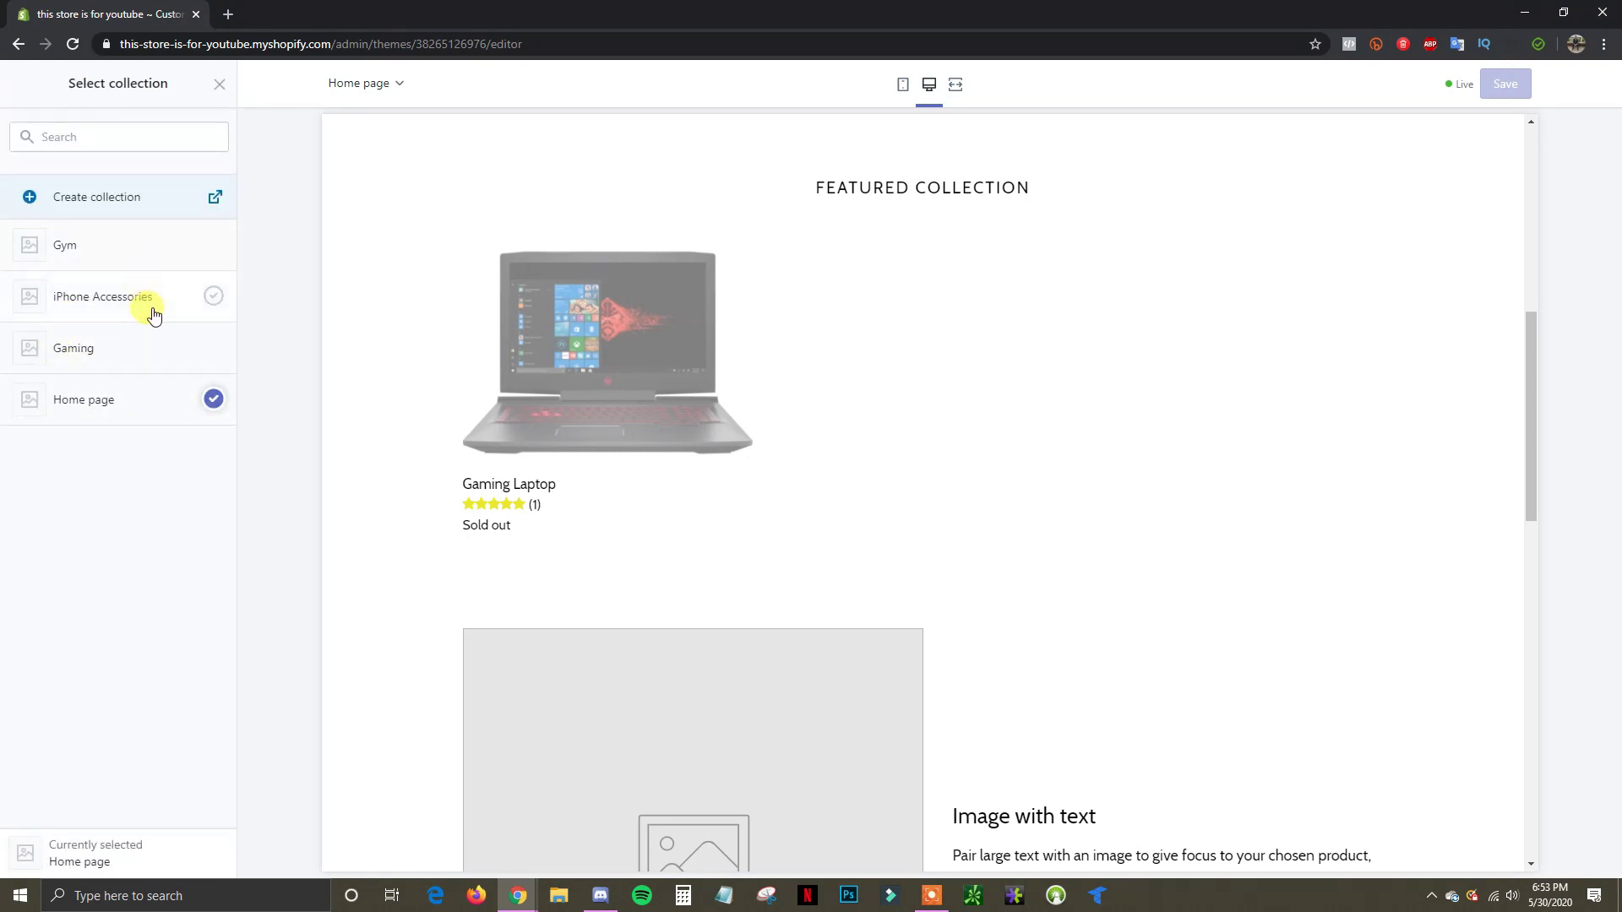
left_click(151, 347)
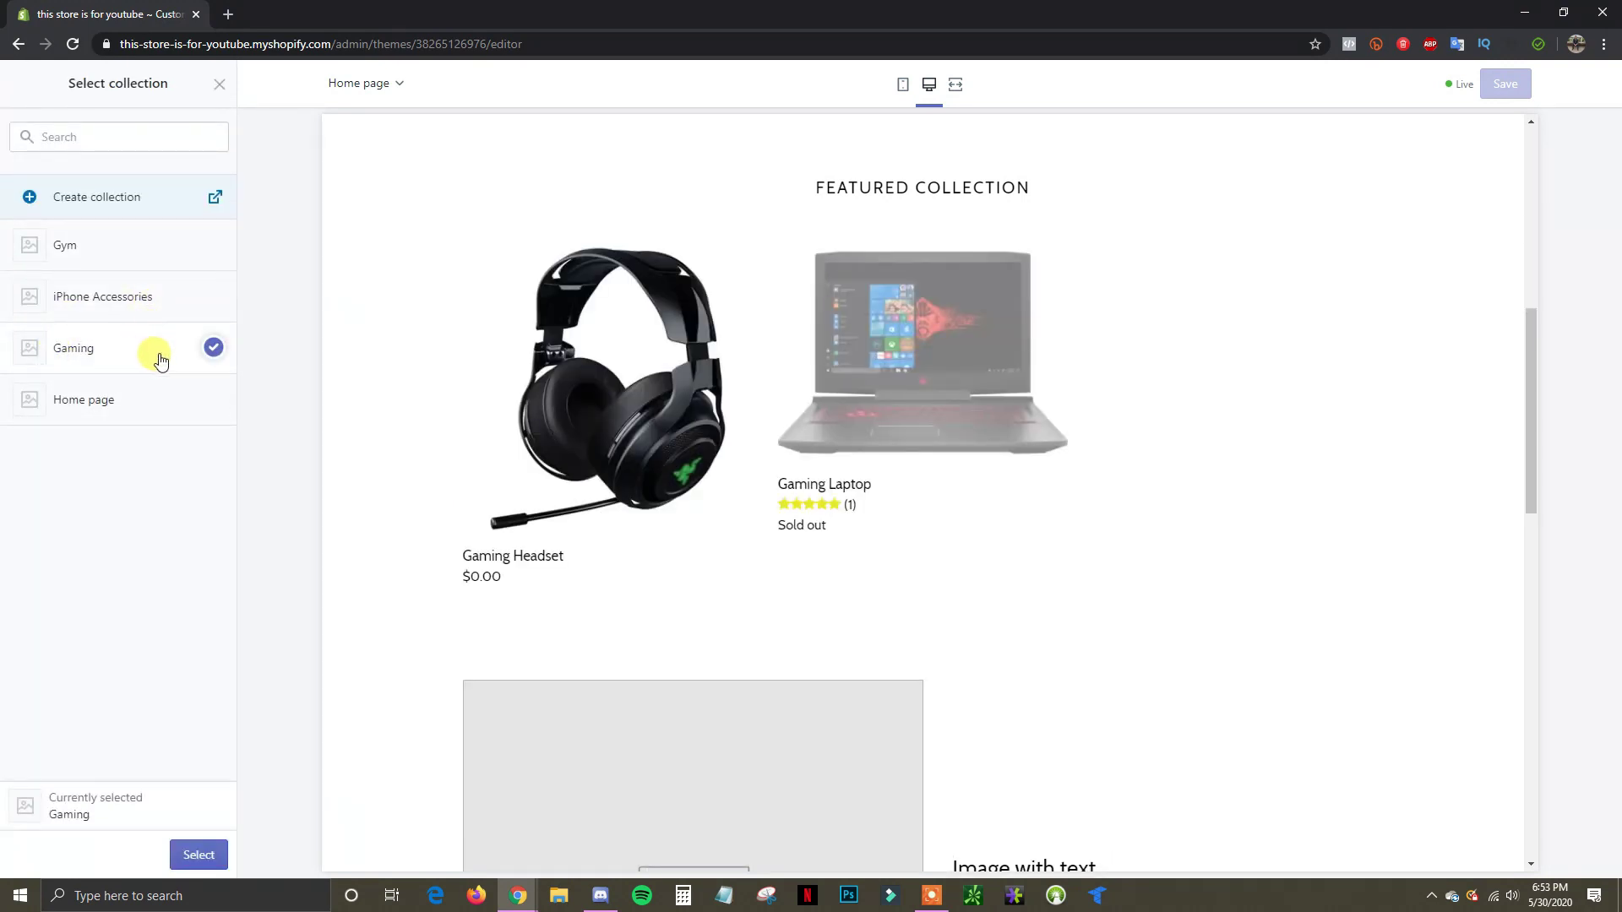
left_click(199, 856)
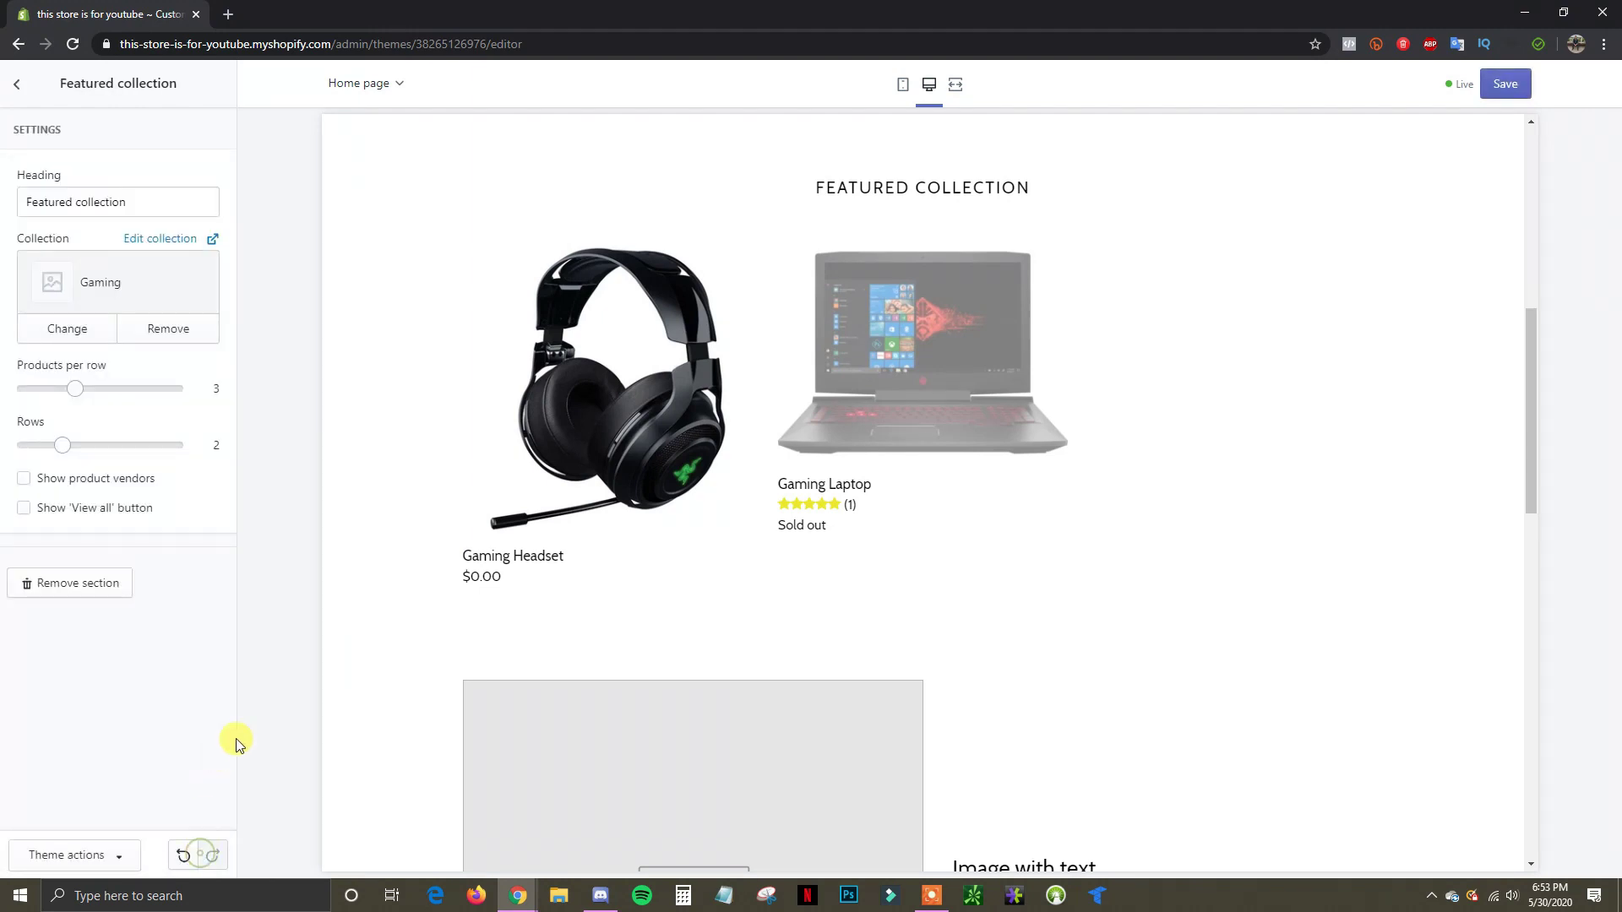
scroll(843, 659, "up", 2)
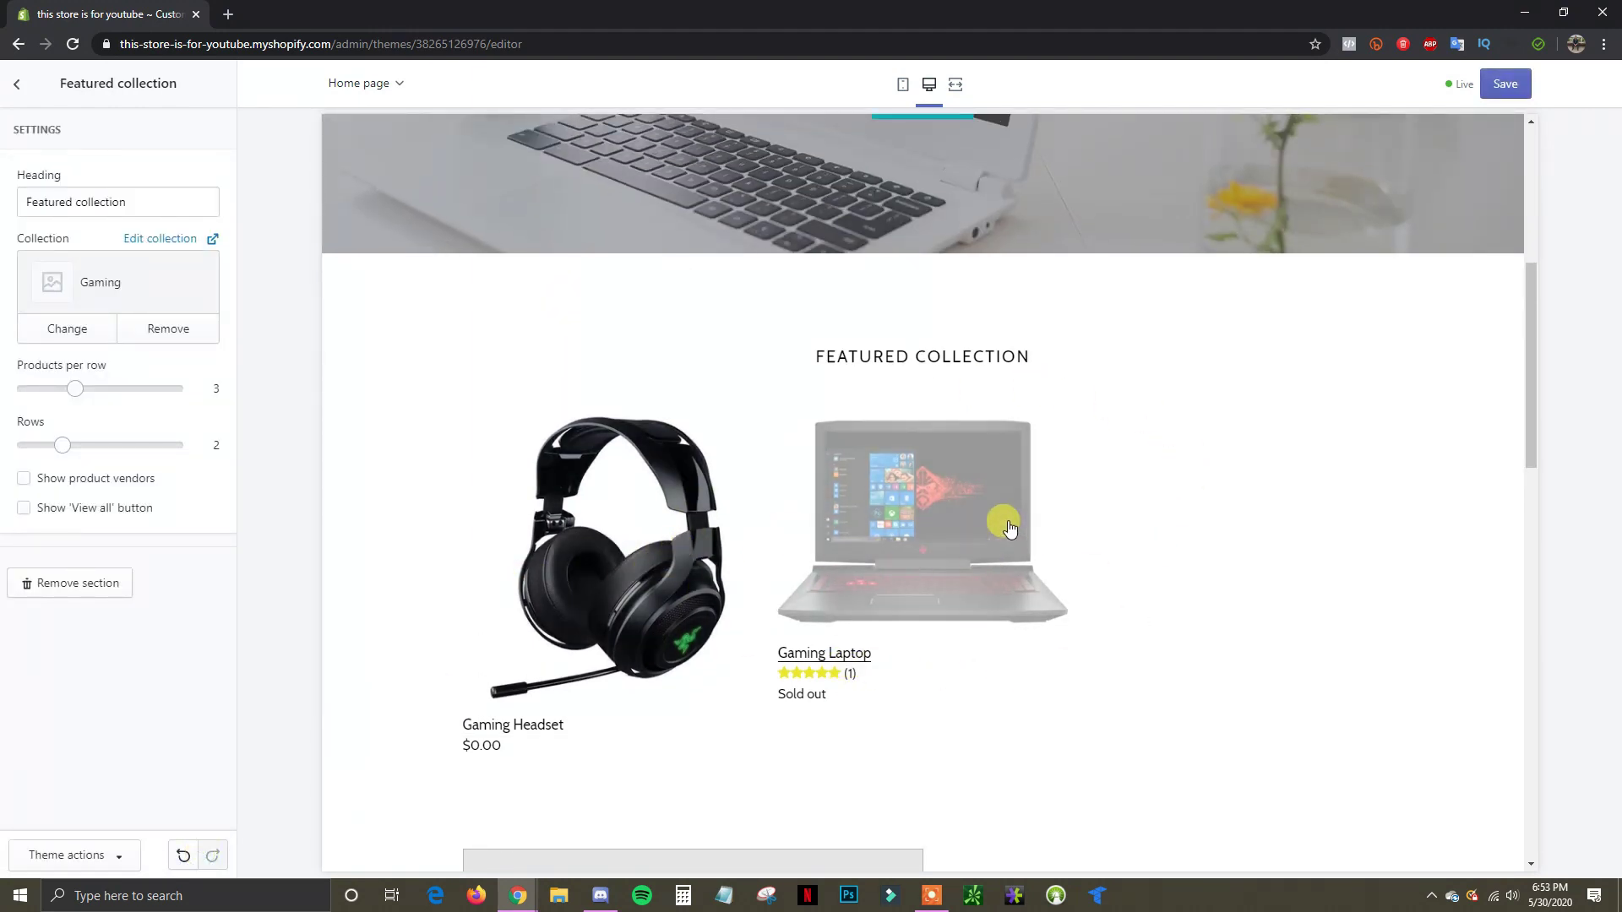
left_click(17, 83)
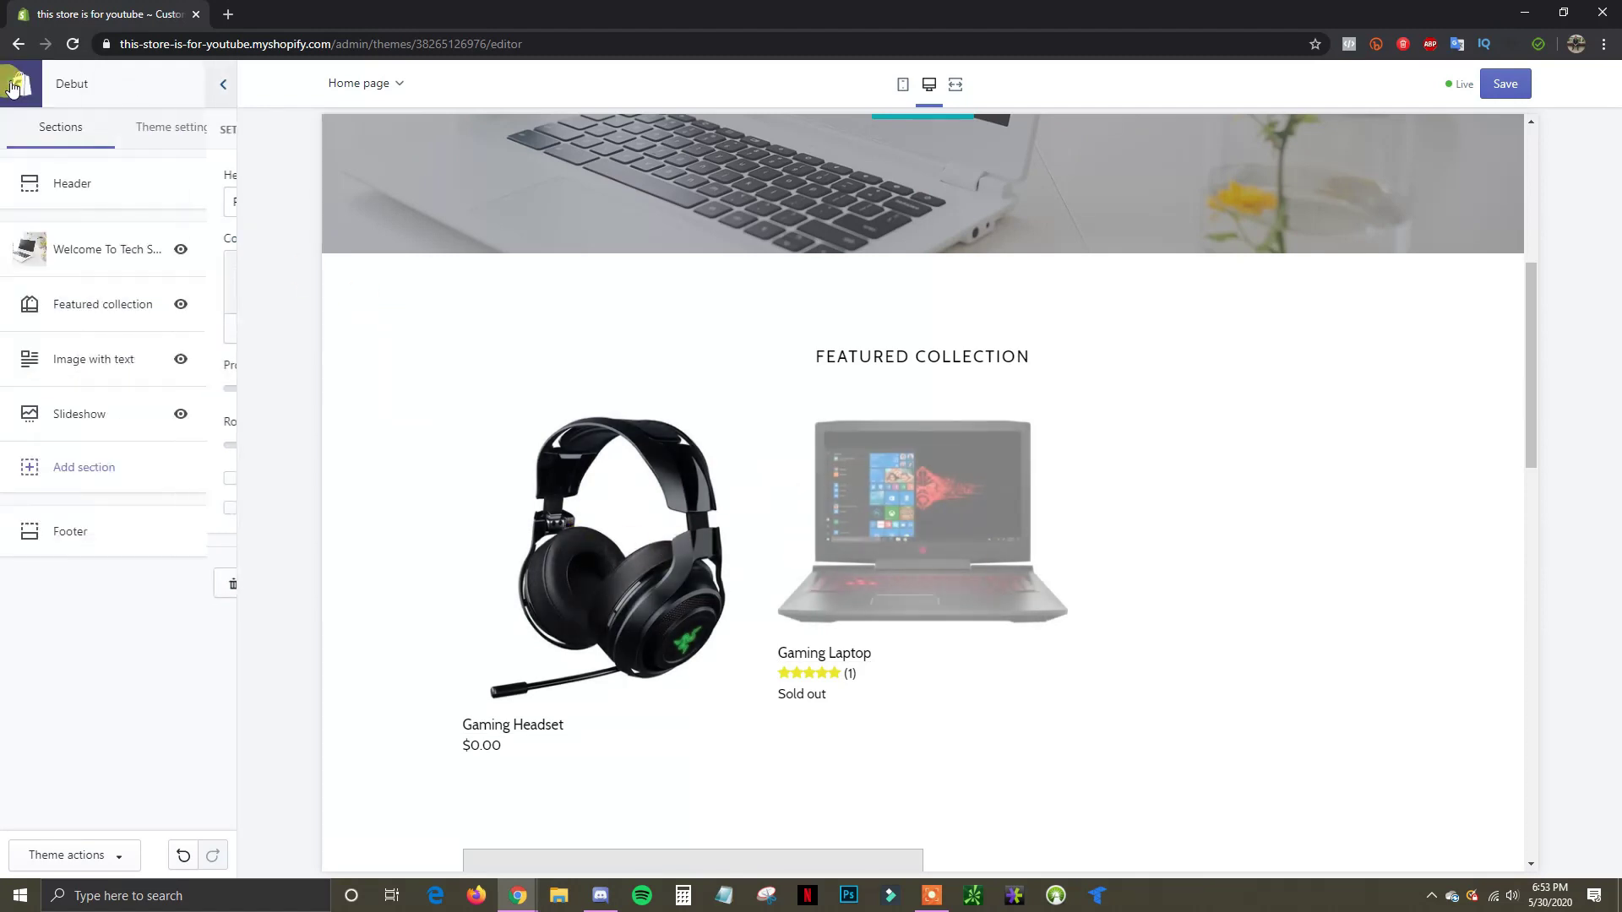
Step: Add a second Featured collection section to the home page and assign the iPhone Accessories collection to it
scroll(1155, 554, "down", 3)
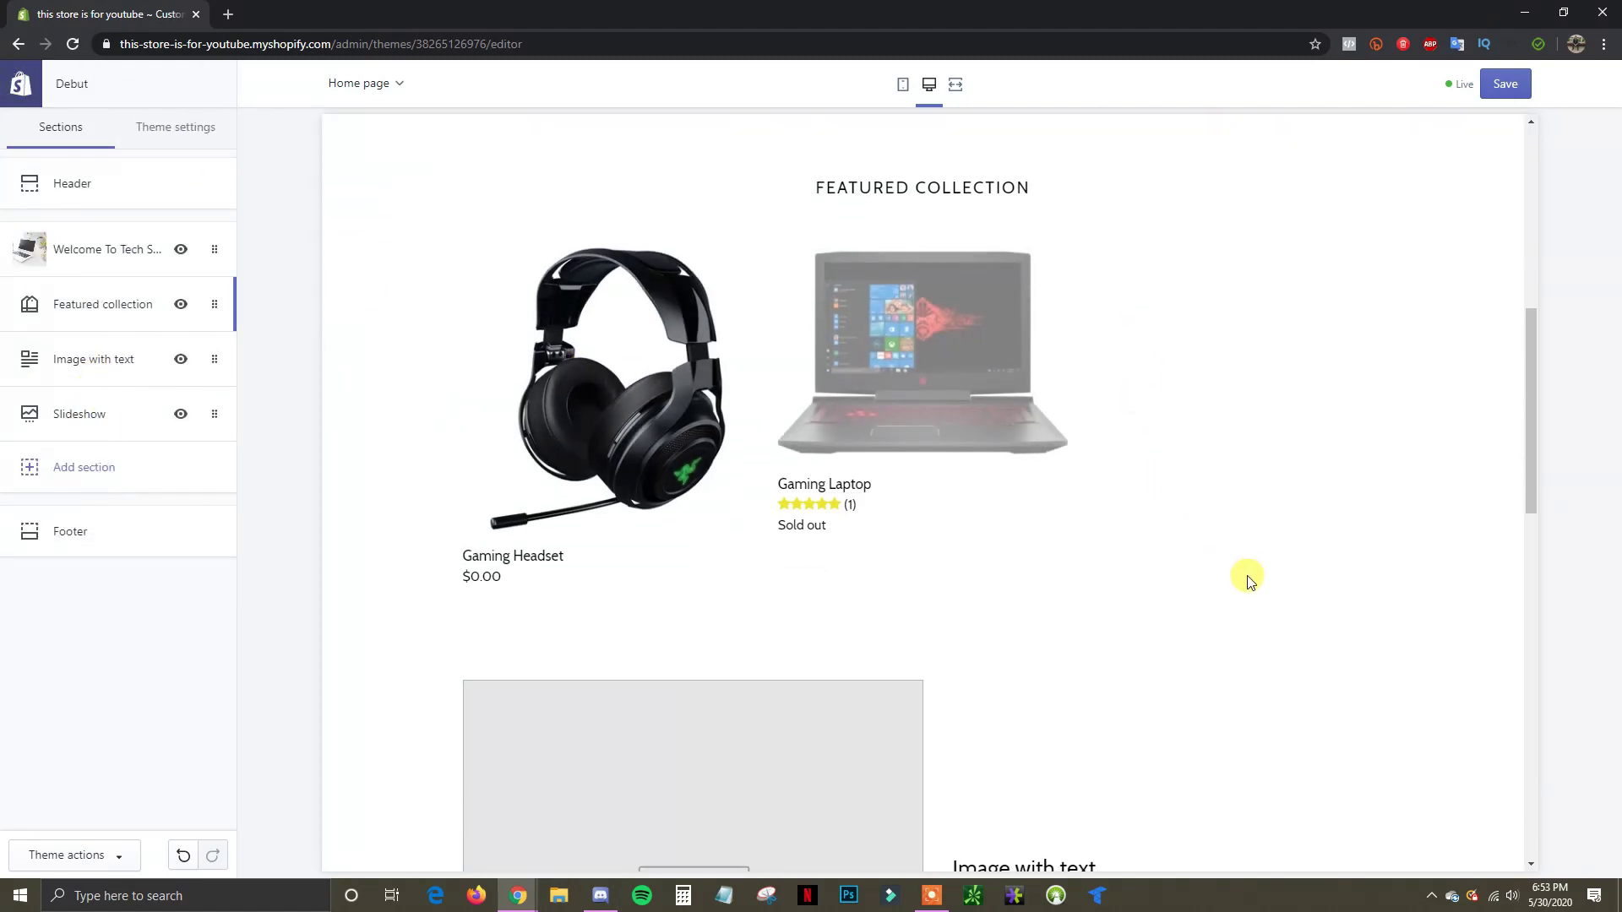
scroll(847, 503, "up", 1)
left_click(98, 469)
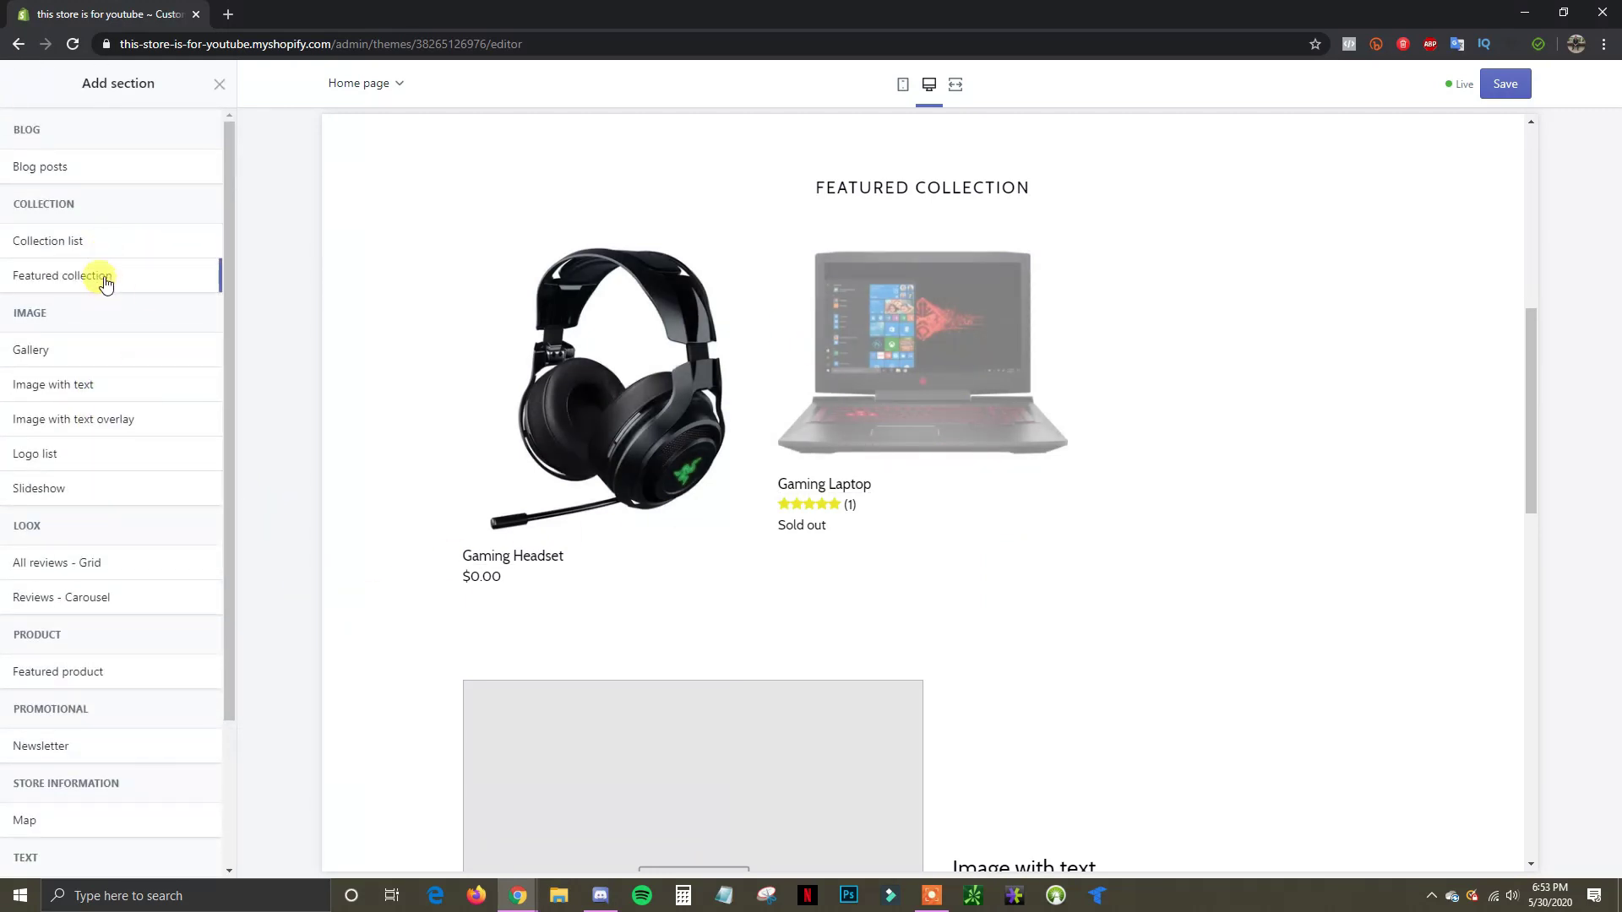
mouse_move(110, 279)
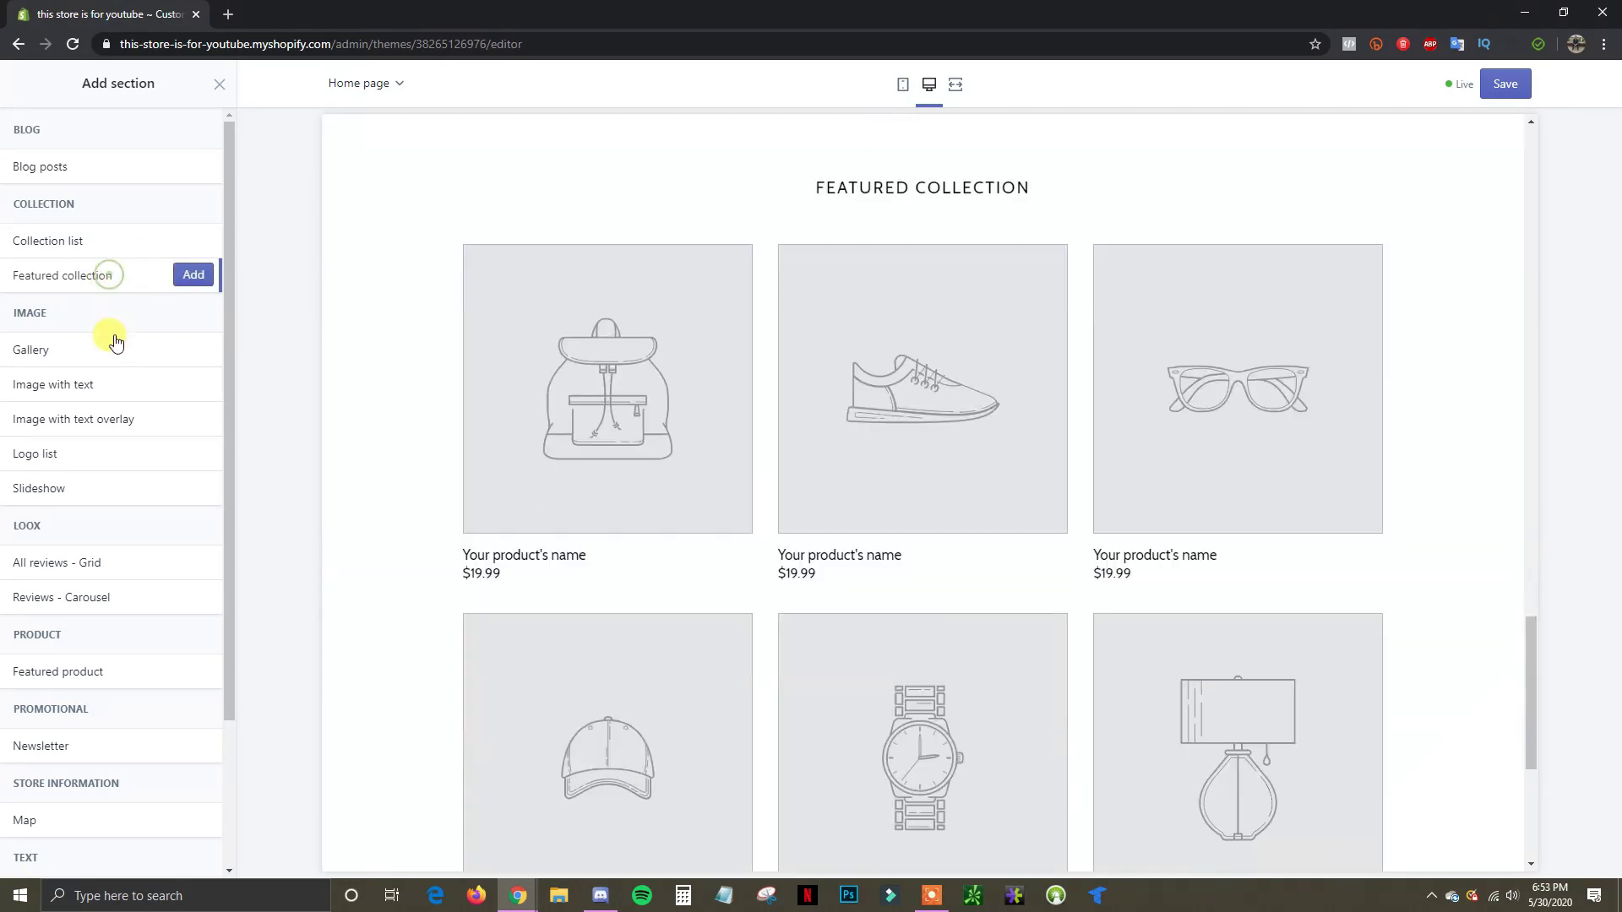
left_click(192, 275)
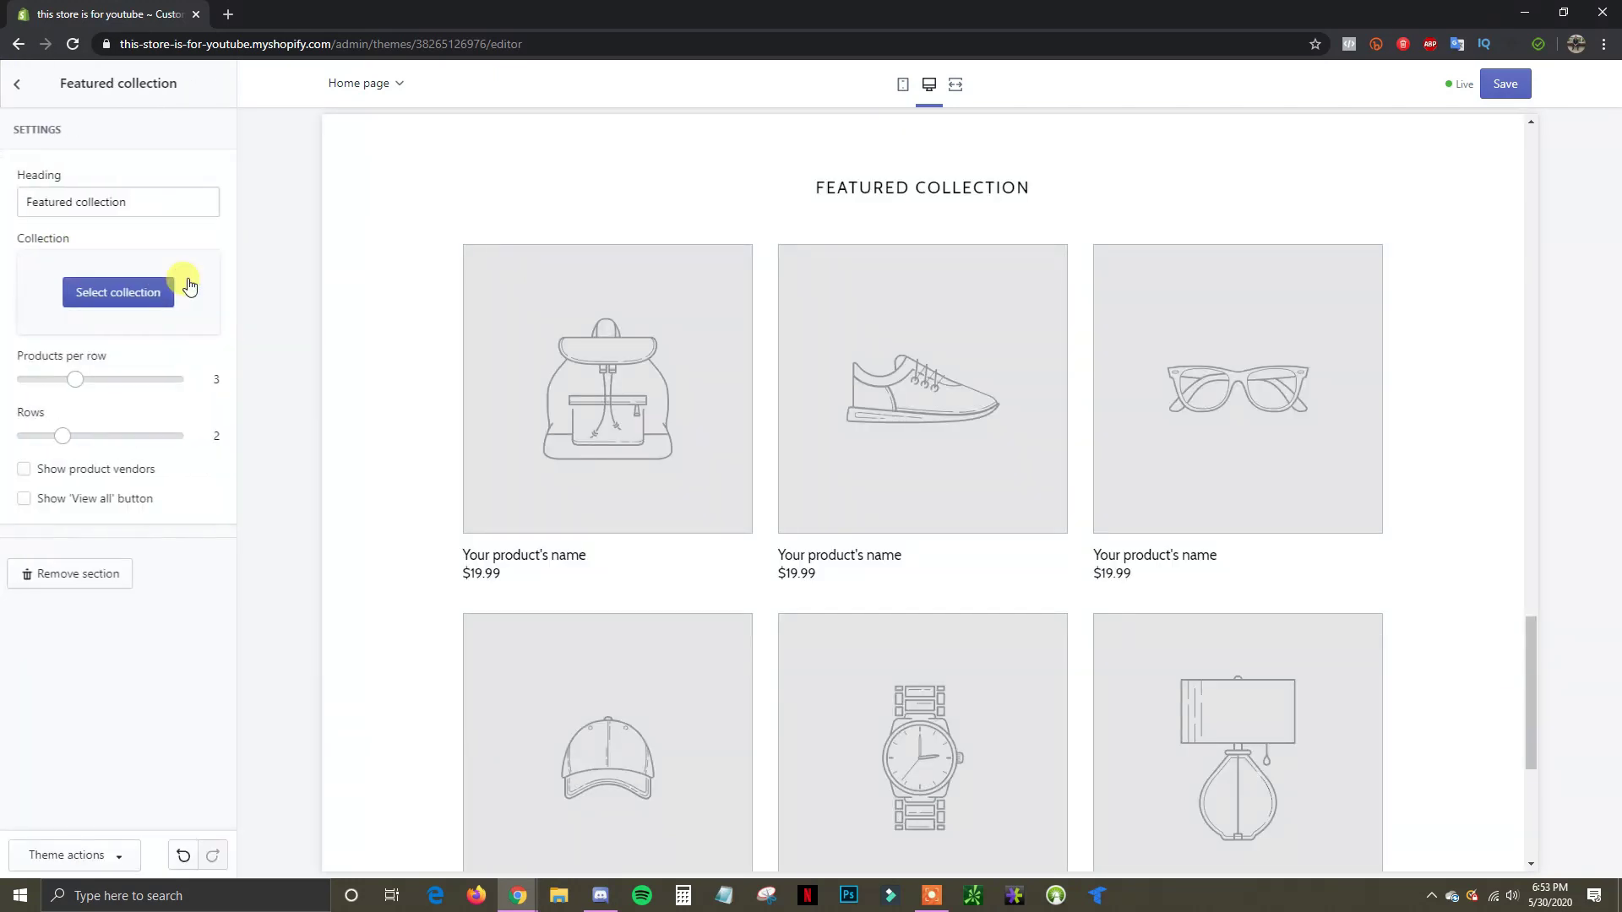
left_click(137, 292)
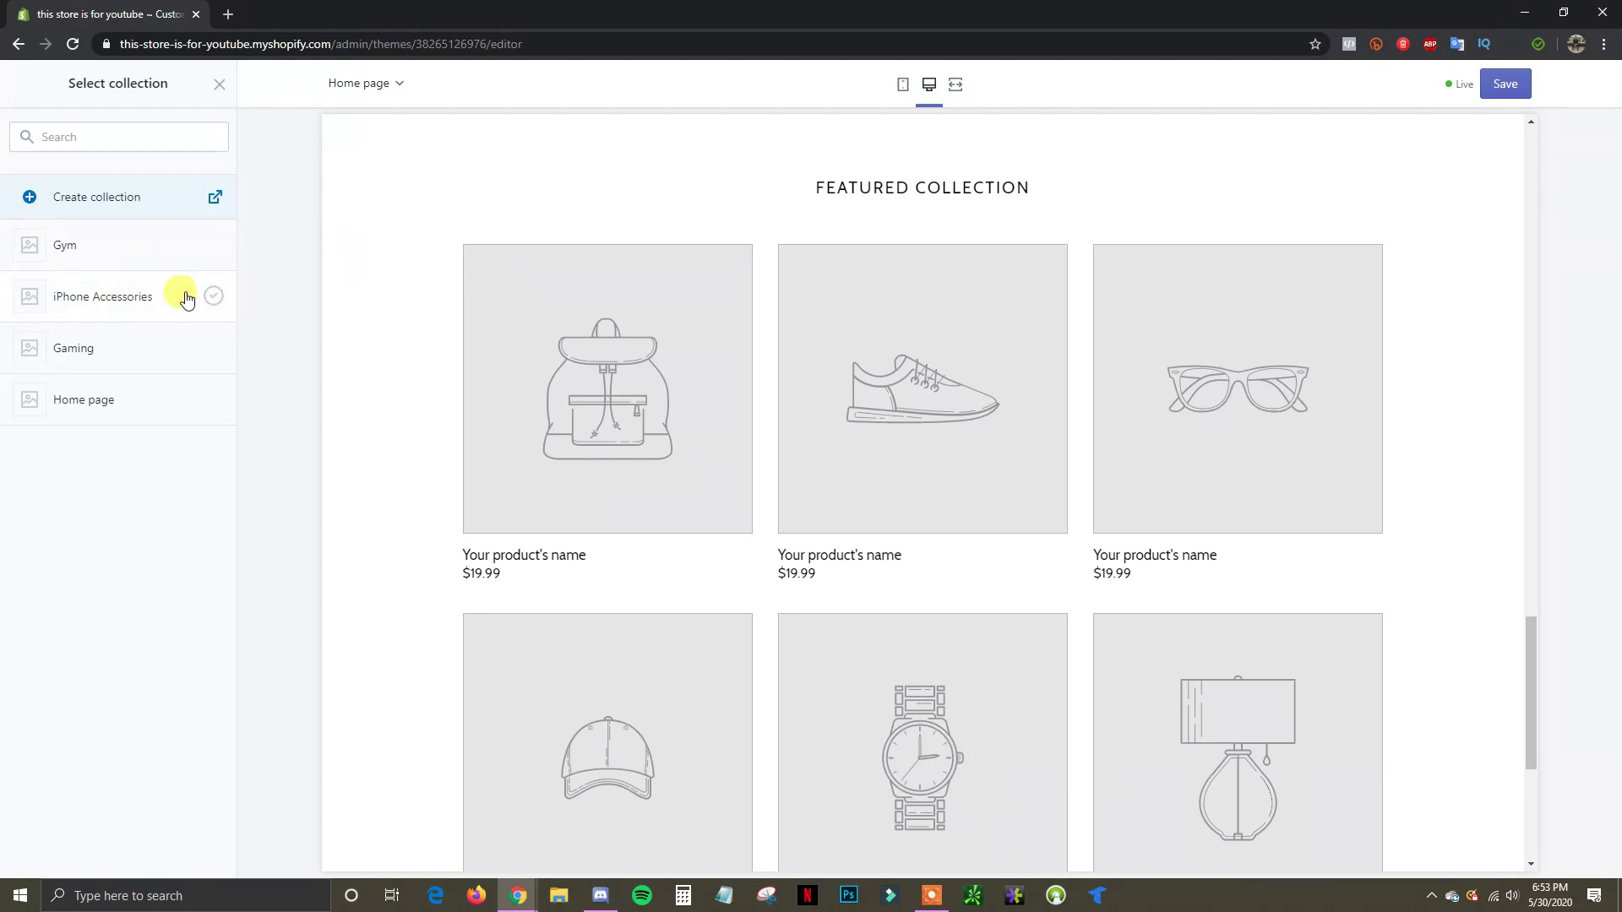
left_click(213, 299)
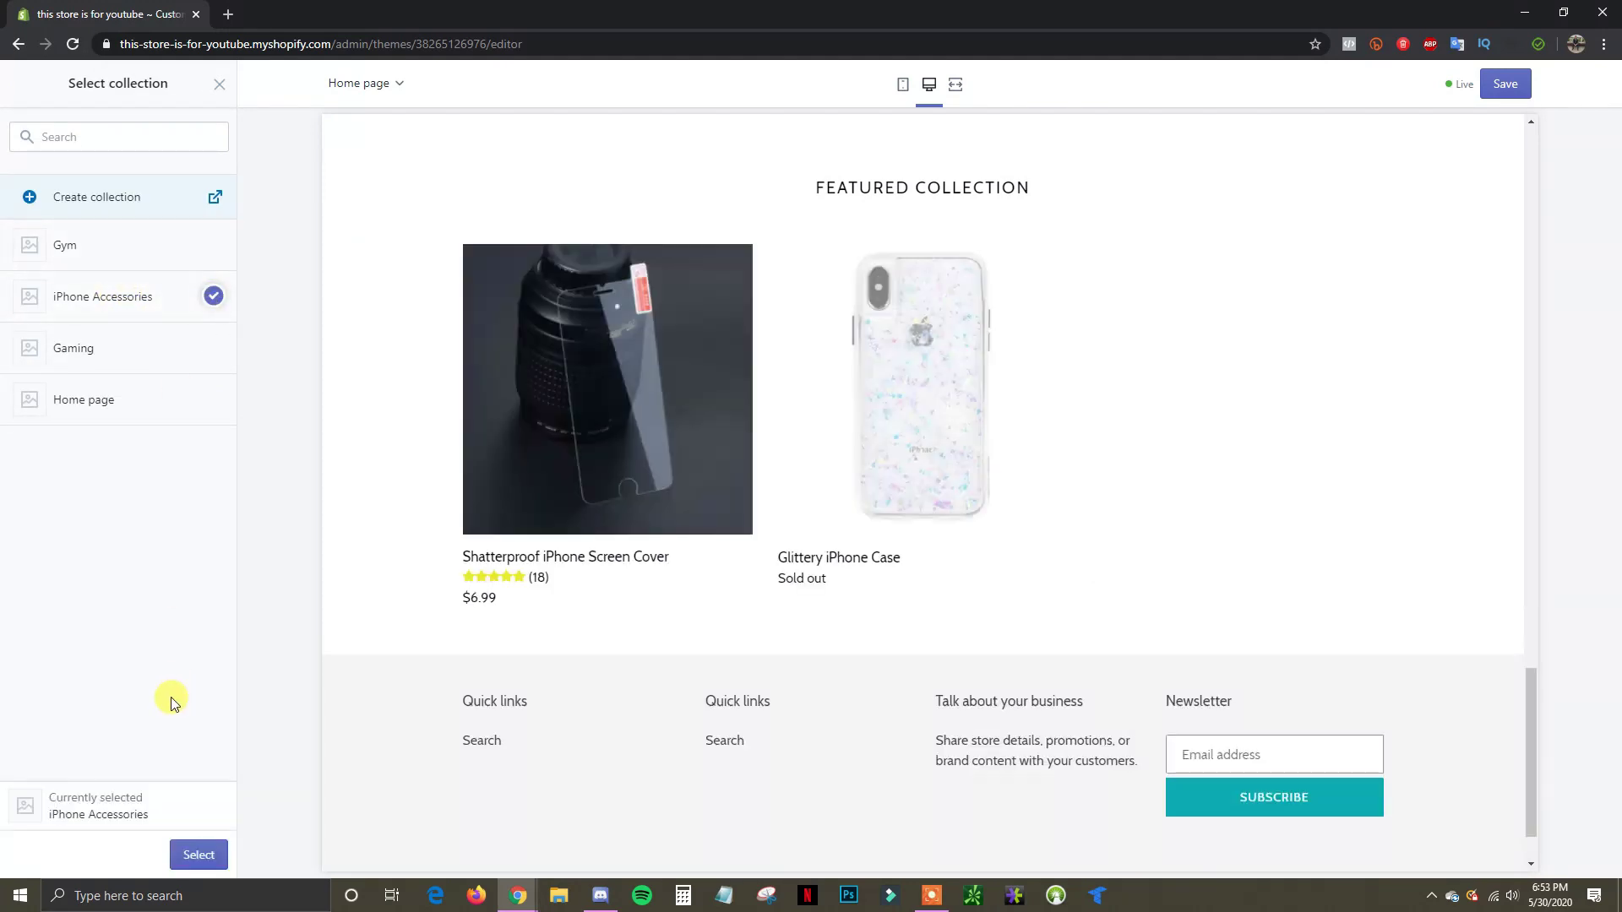
left_click(200, 855)
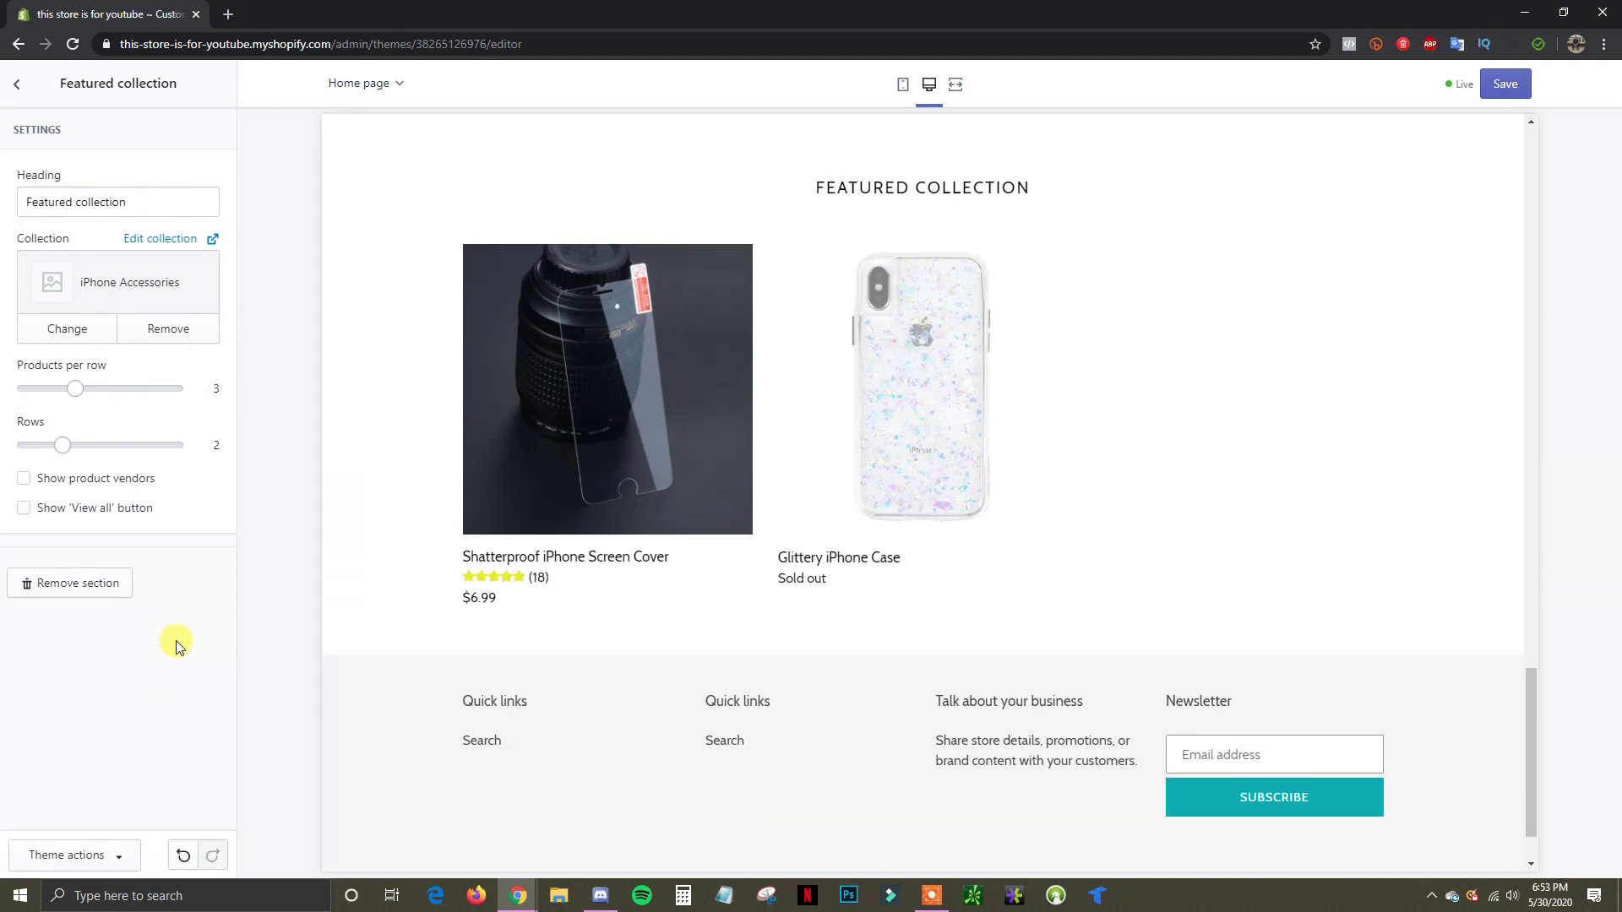
left_click(18, 85)
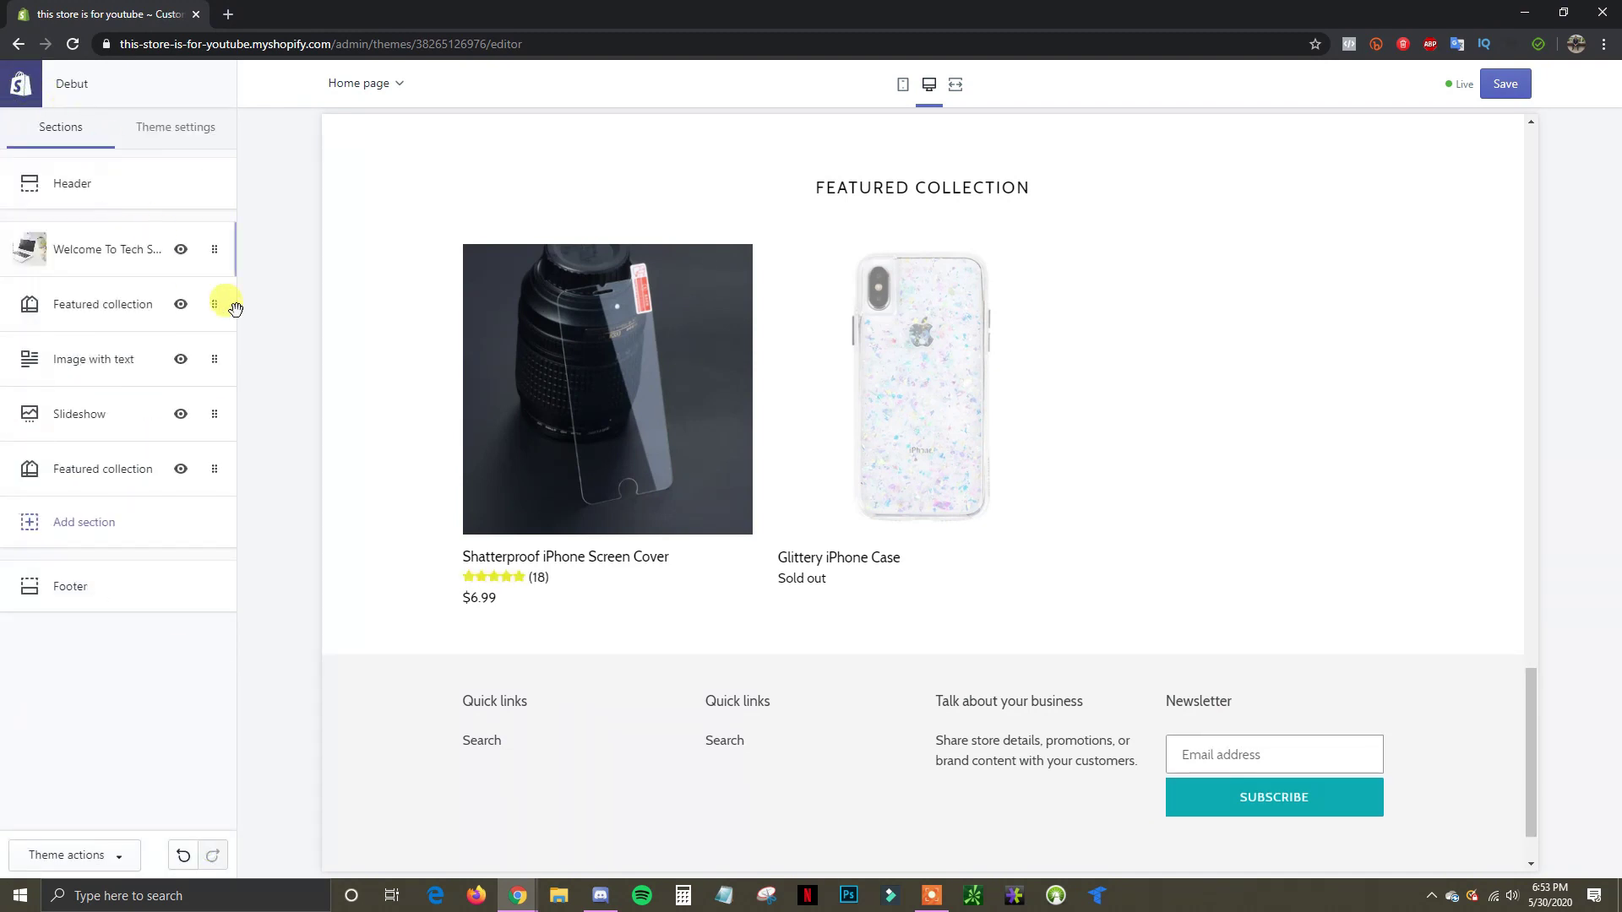
Step: Move the new iPhone Accessories section directly below the Gaming featured collection, above Image with text, and save the theme
left_click_drag(214, 470, 217, 362)
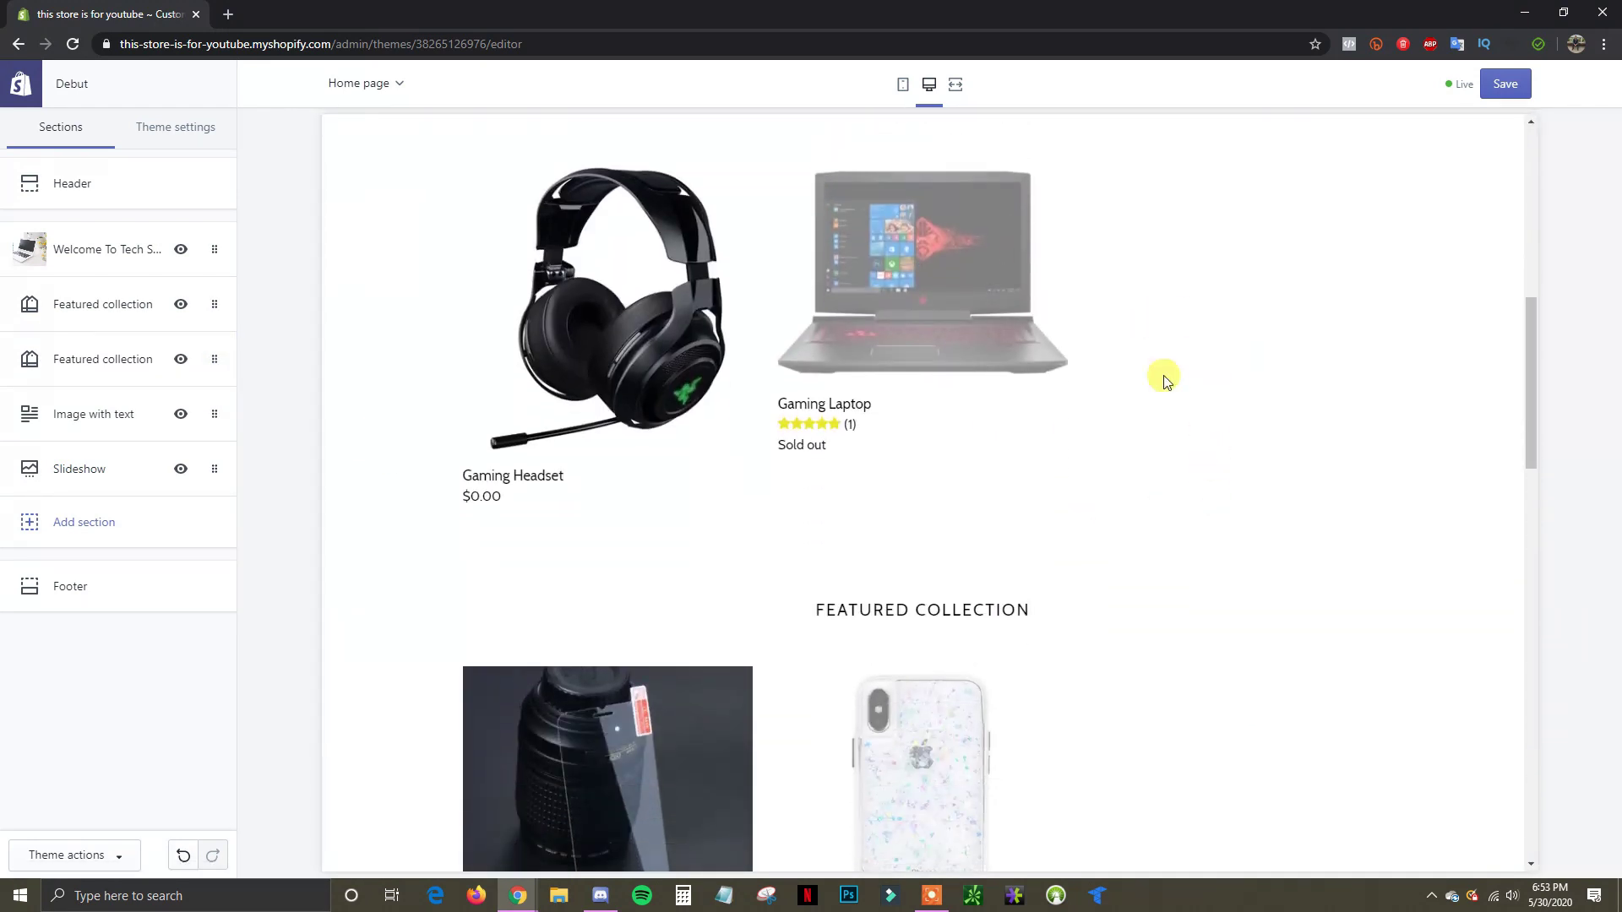
scroll(760, 583, "down", 2)
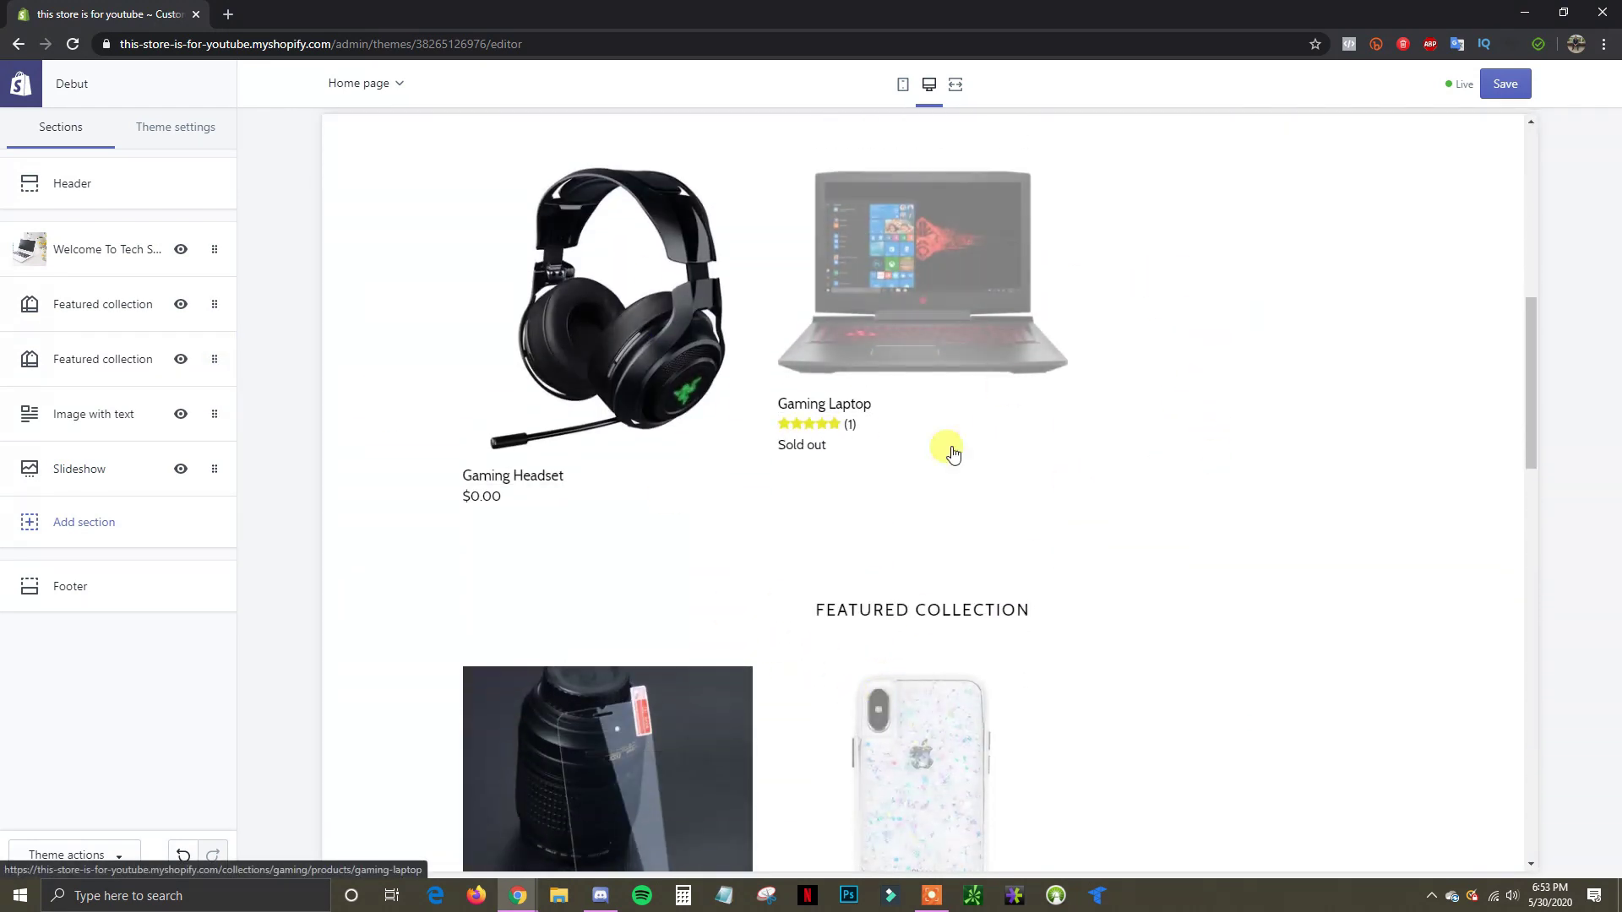
scroll(913, 402, "up", 2)
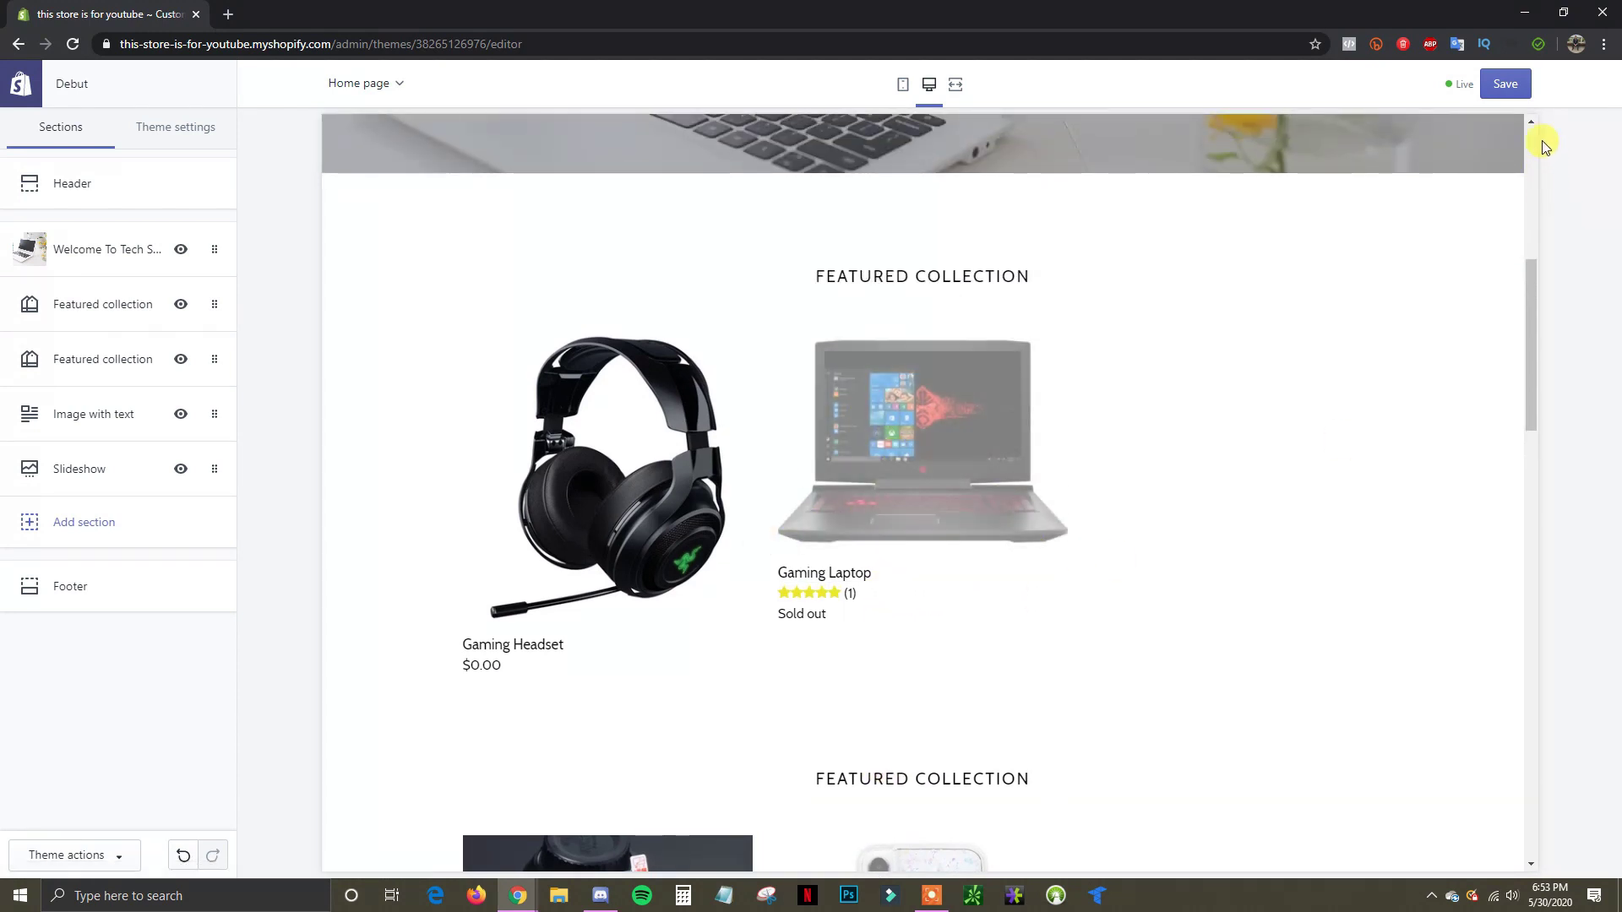
left_click(1518, 89)
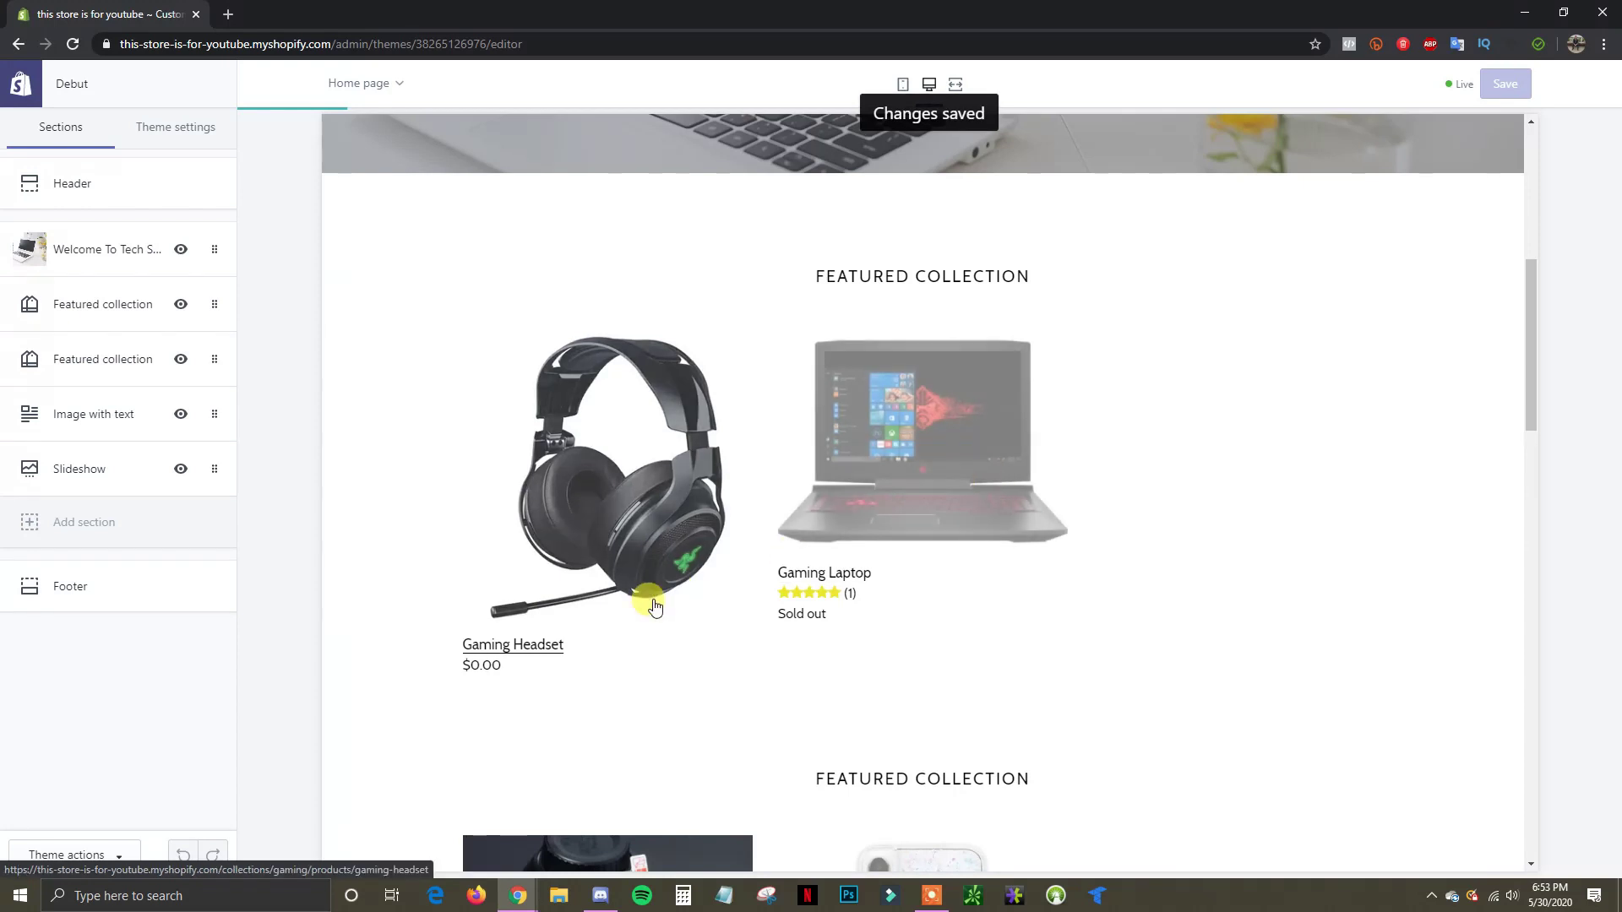